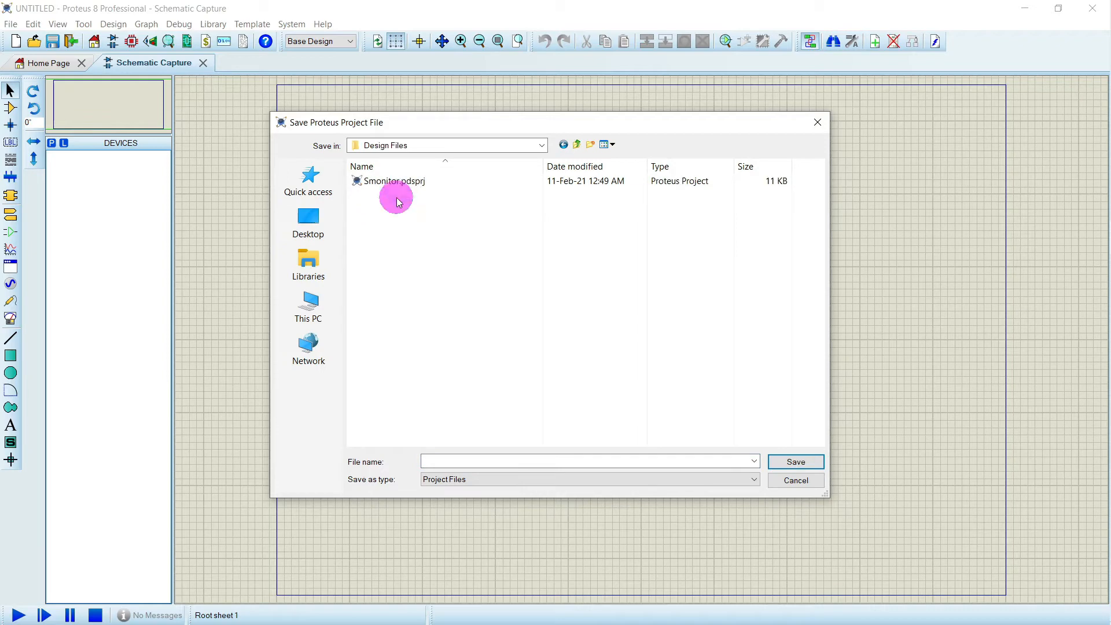
# Save the new project in the Design Files folder under the name SWdiagram
pyautogui.click(475, 462)
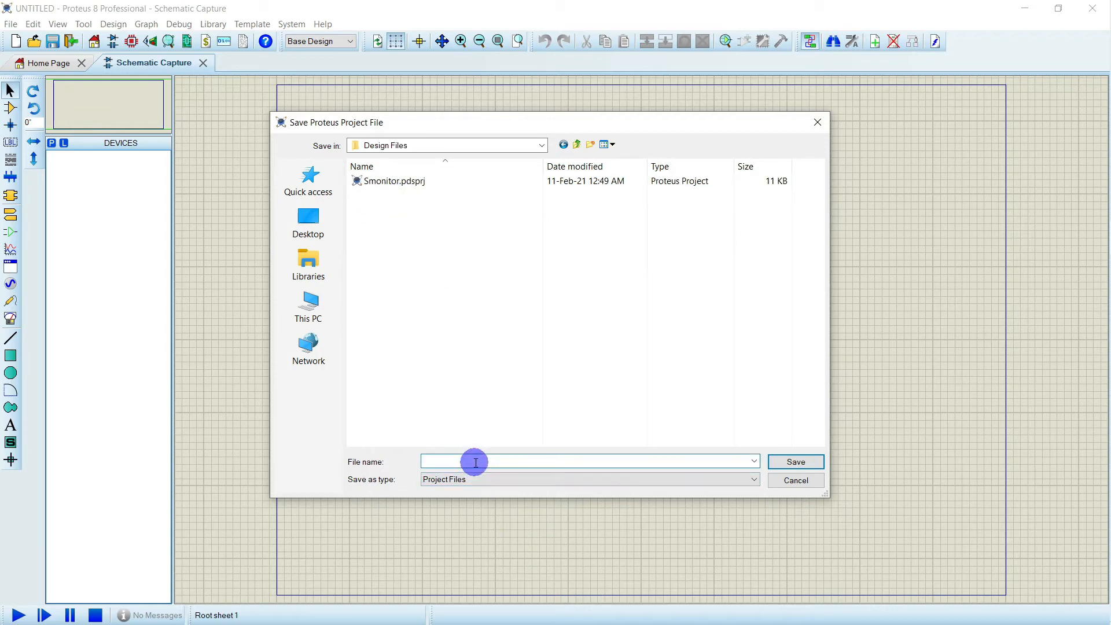
pyautogui.write('SWdiagram')
pyautogui.press('Return')
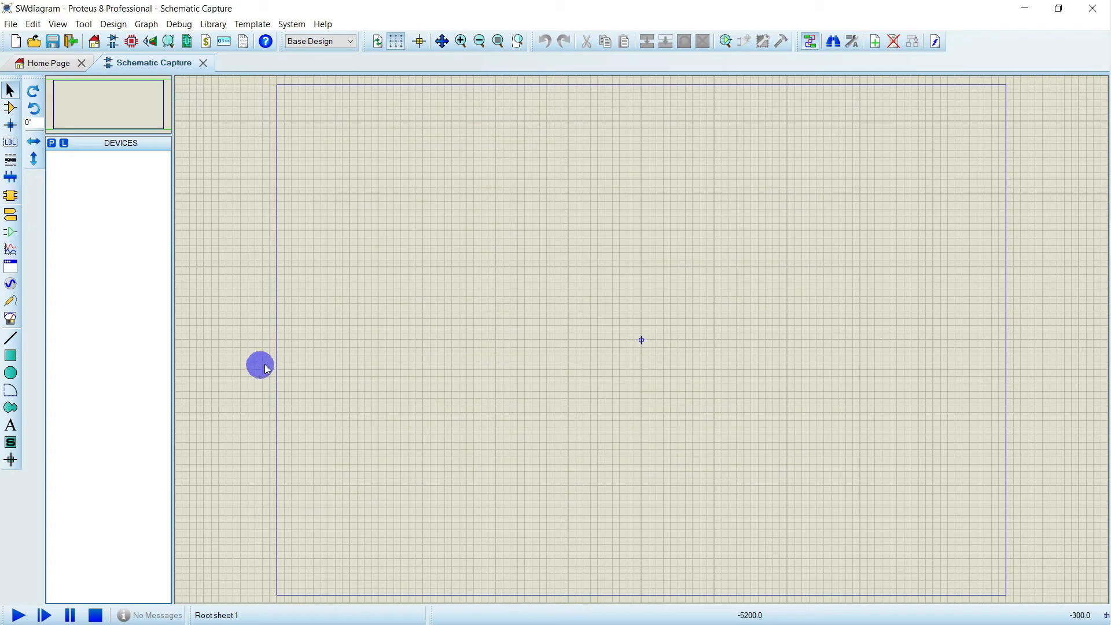
# Find the ARDUINO UNO R3 in the device library using the keyword "arduino" and add it to the project's devices
pyautogui.click(51, 143)
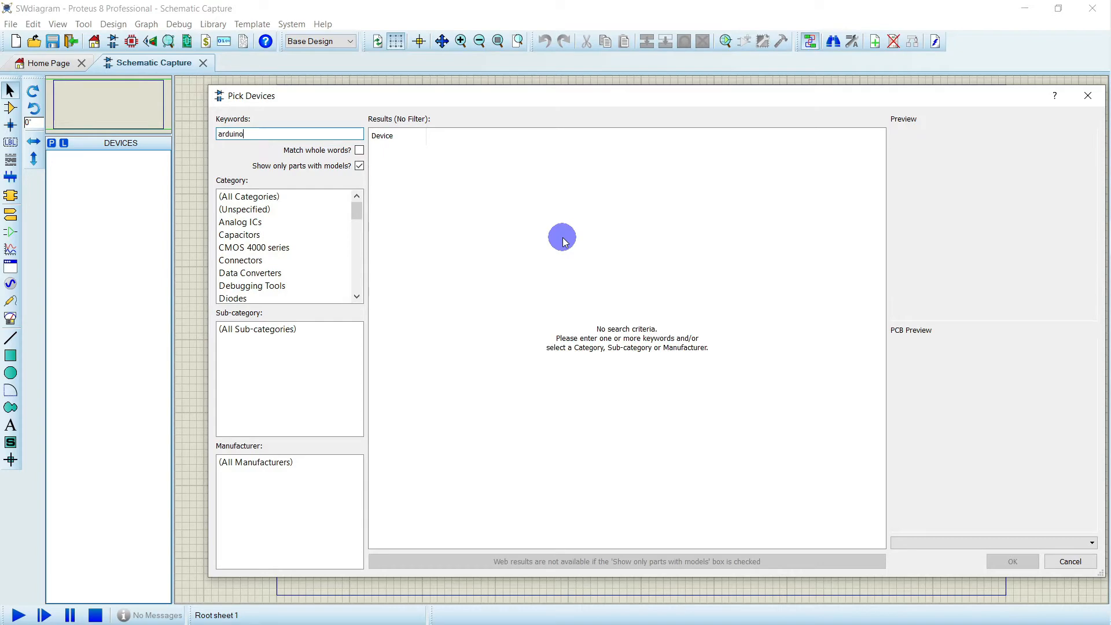
pyautogui.click(528, 177)
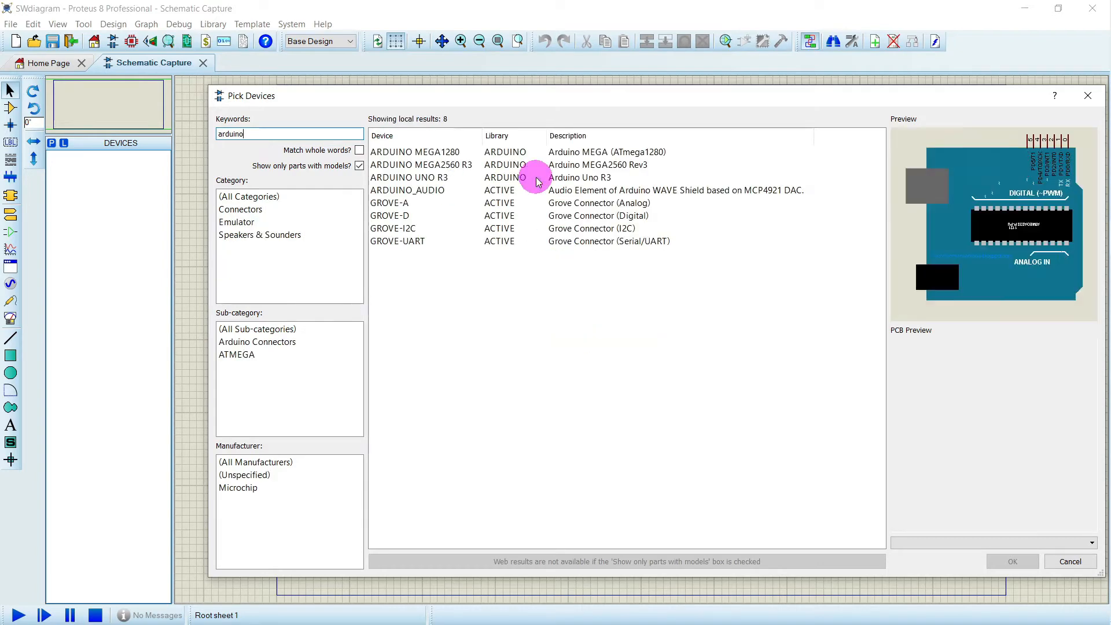
pyautogui.click(1012, 560)
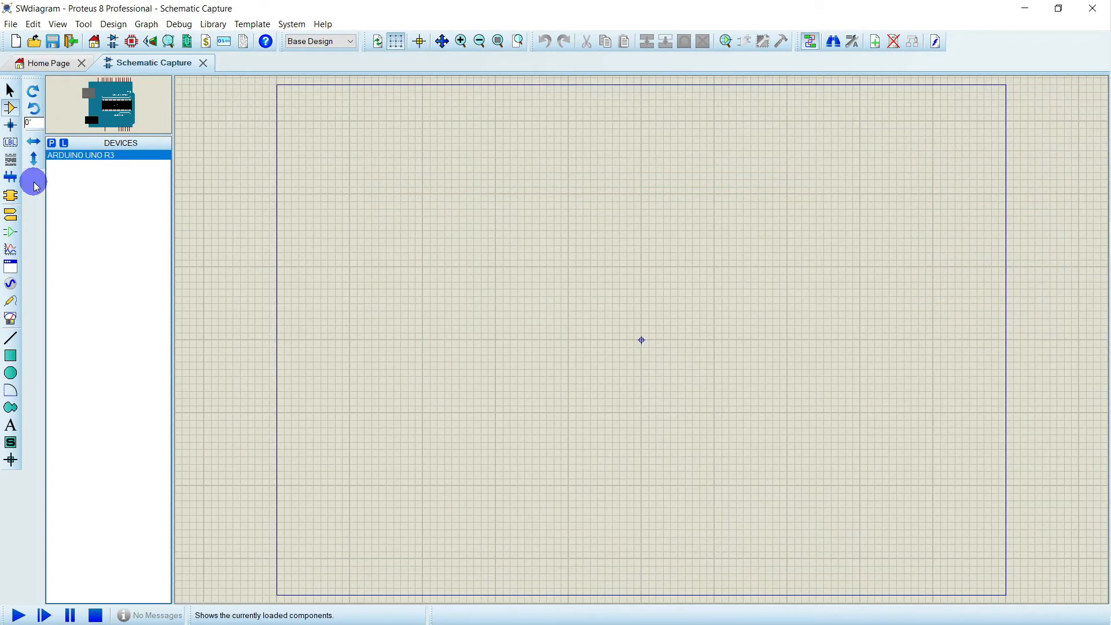
# Find the SPST push button with the keyword "button" and add BUTTON to the project's devices
pyautogui.click(52, 144)
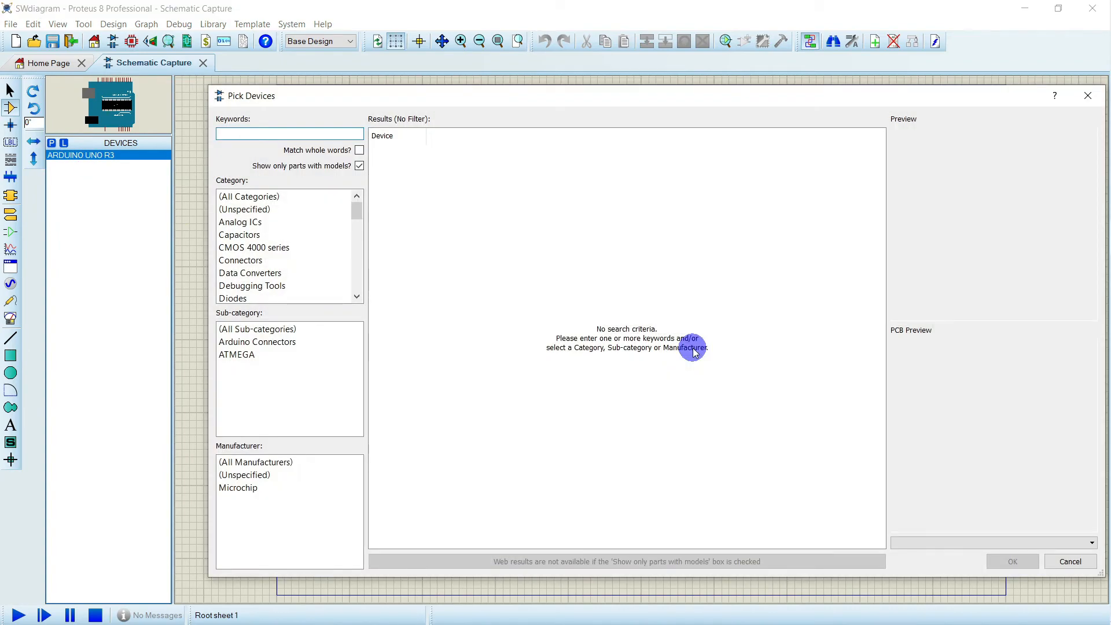
pyautogui.write('button')
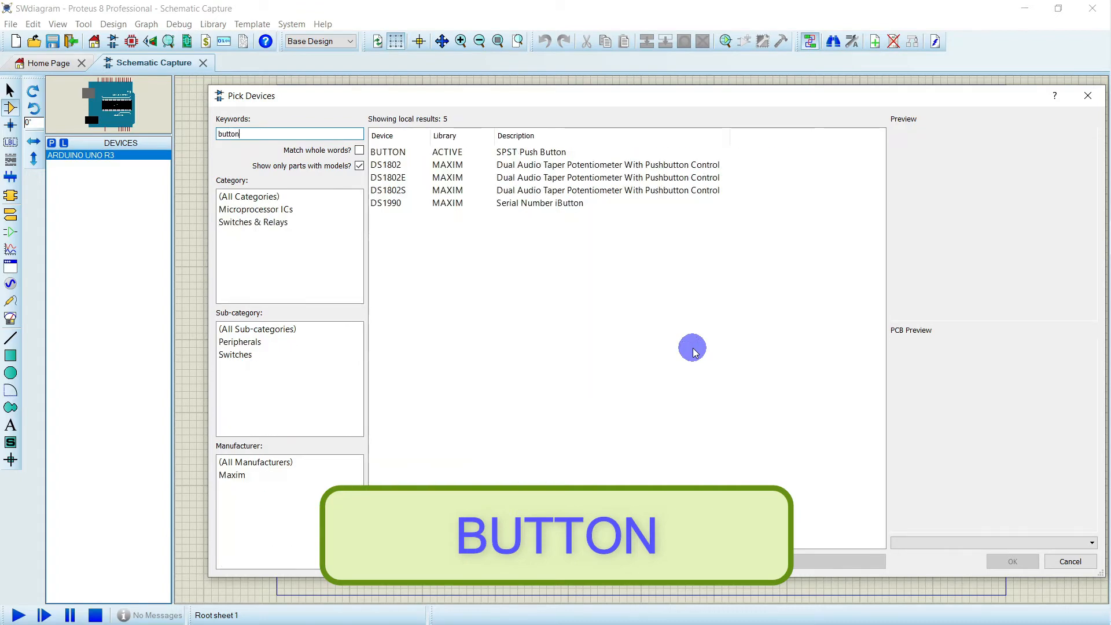
pyautogui.click(435, 154)
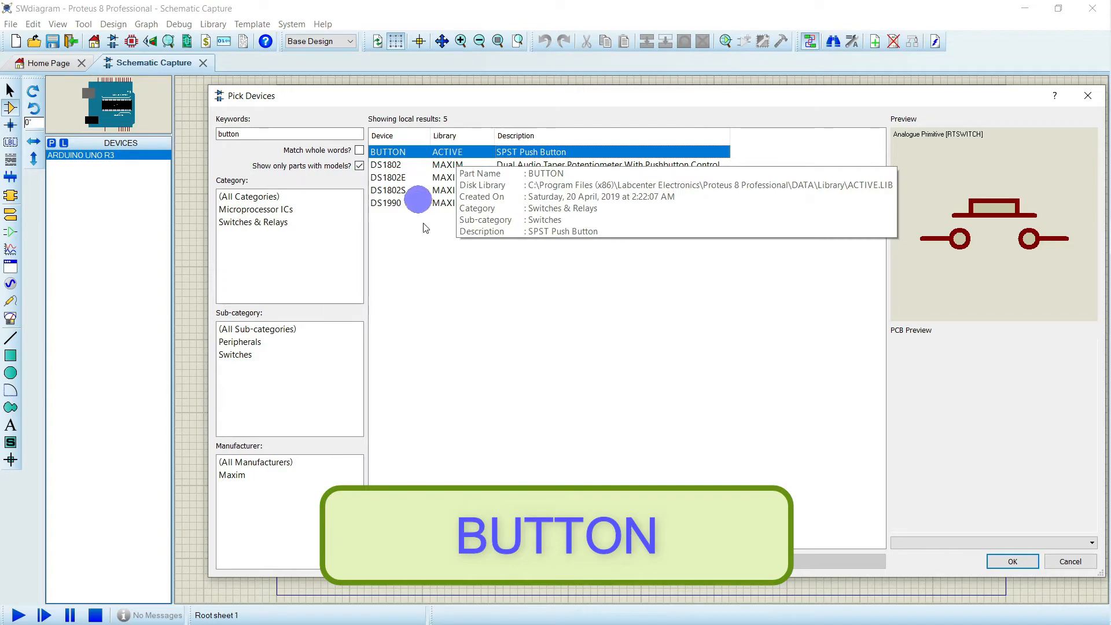
pyautogui.click(1013, 562)
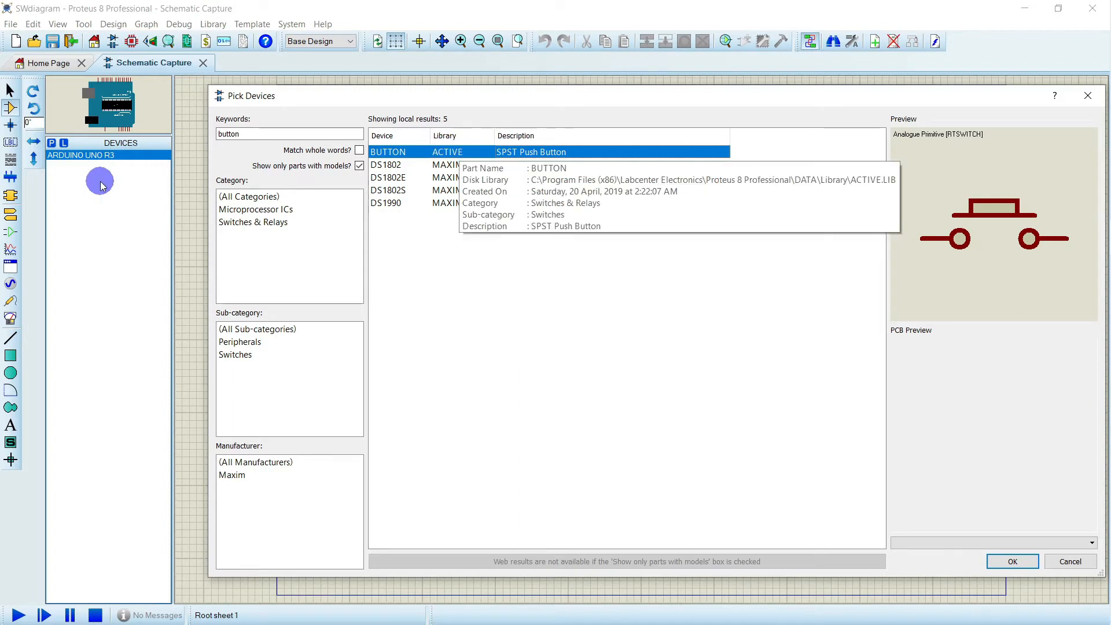
pyautogui.doubleClick(459, 154)
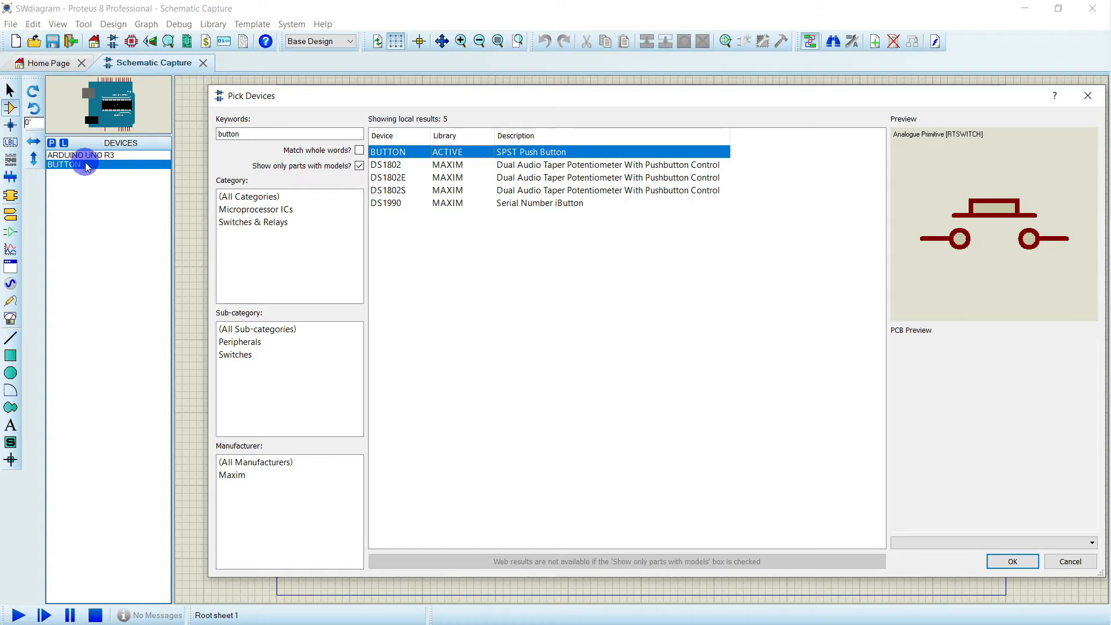
# Search the device library for "res" and add the generic resistor RES to the project's devices
pyautogui.click(267, 134)
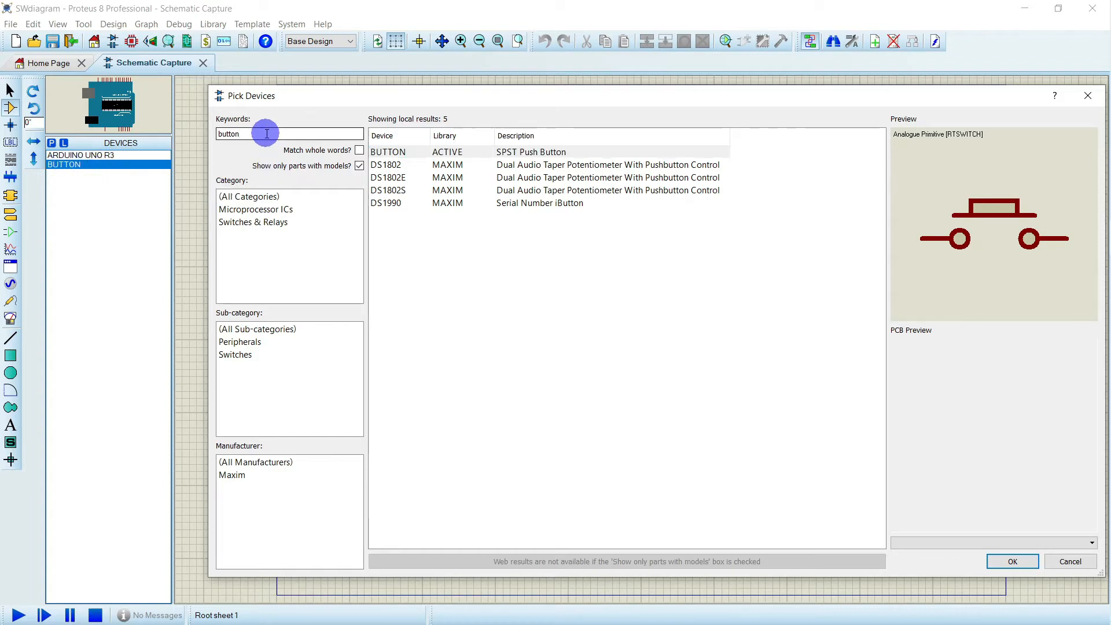
pyautogui.press('BackSpace')
pyautogui.press('BackSpace')
pyautogui.press('BackSpace')
pyautogui.press('BackSpace')
pyautogui.write('res')
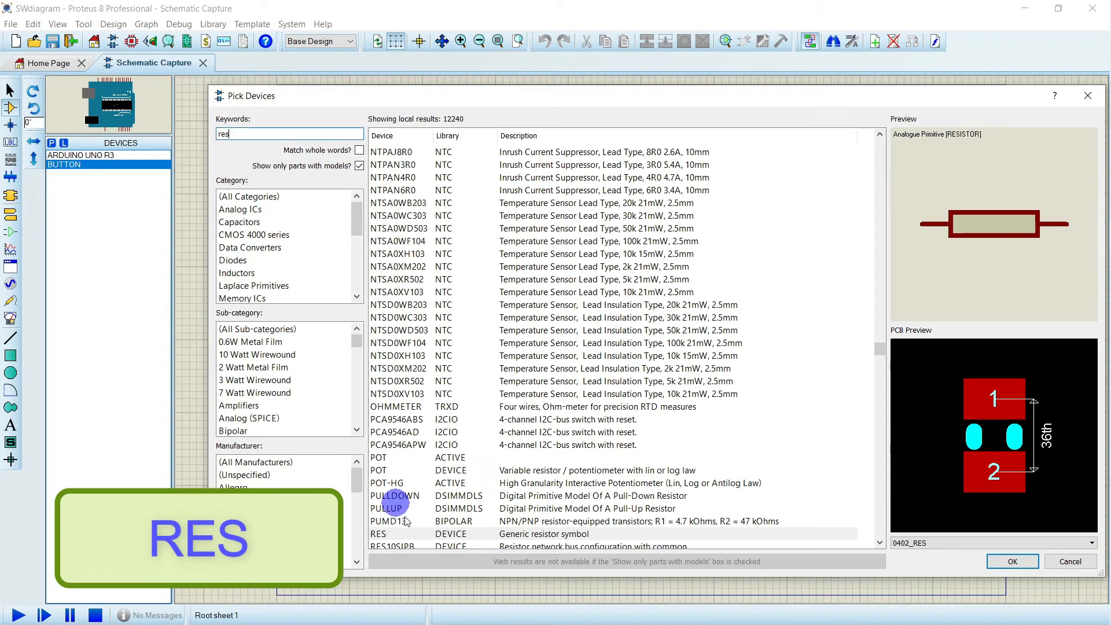
pyautogui.doubleClick(470, 533)
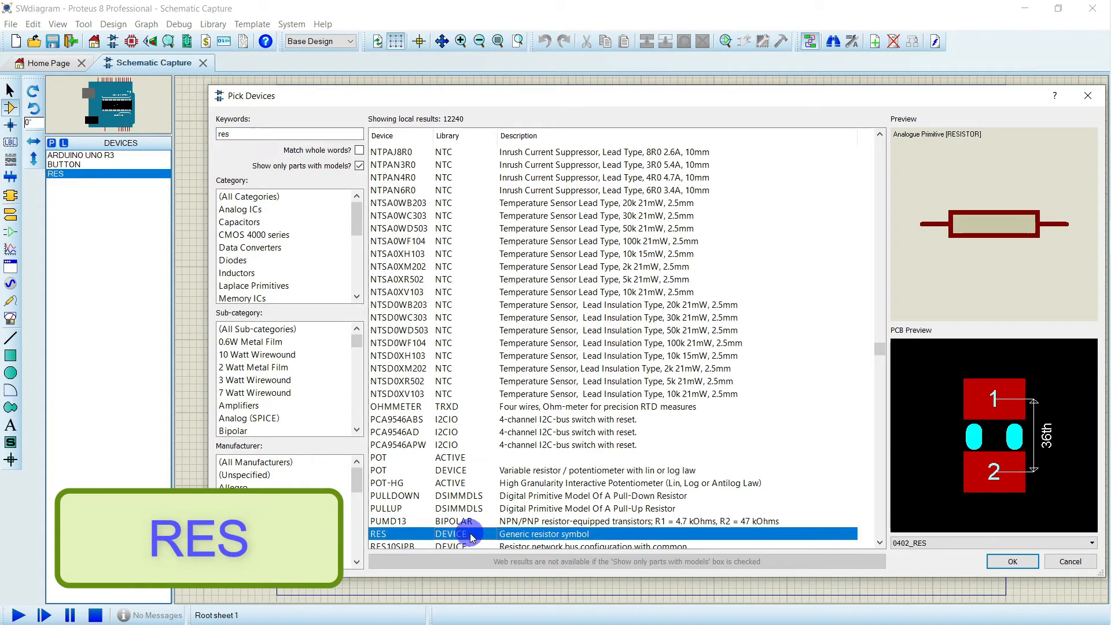
# Search the device library for "led", add LED-GREEN to the project's devices and finish picking parts
pyautogui.click(258, 134)
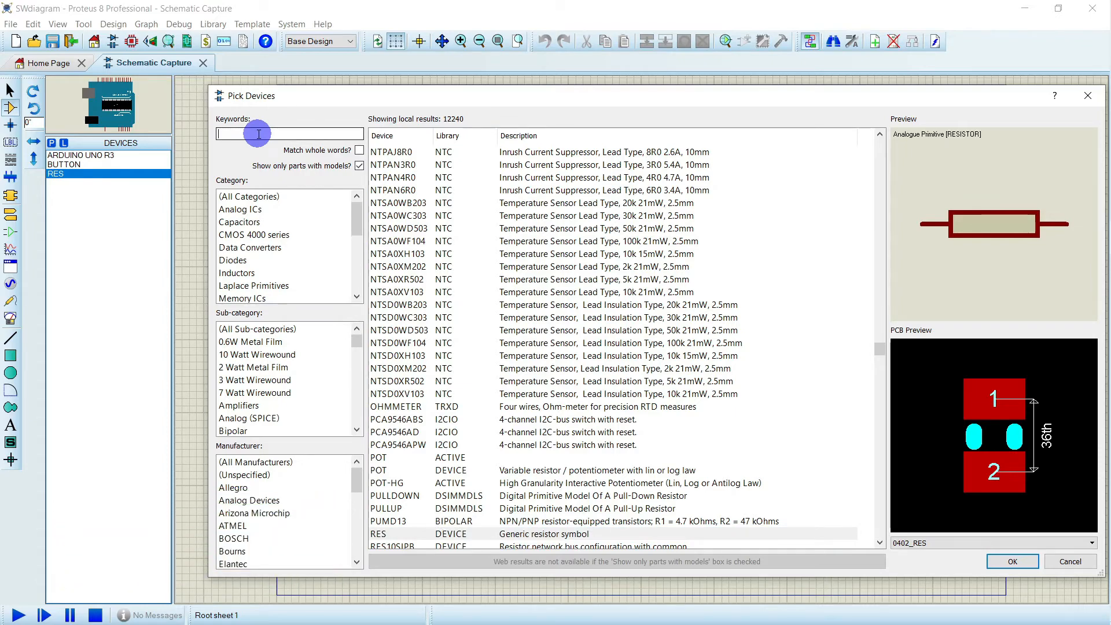
pyautogui.write('led')
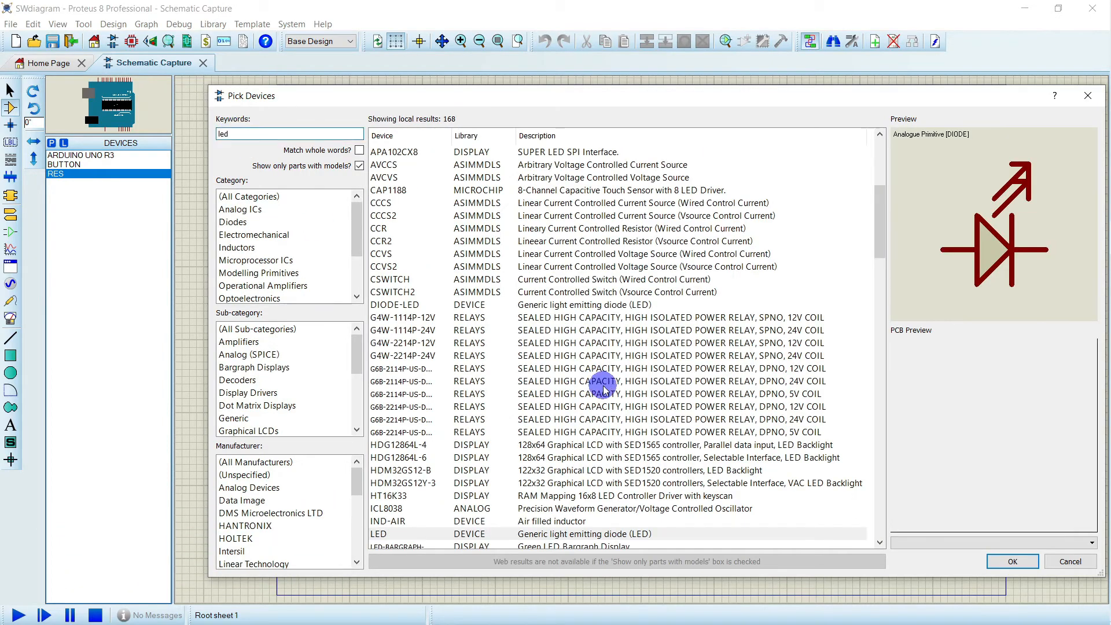
pyautogui.scroll(-4, 676, 336)
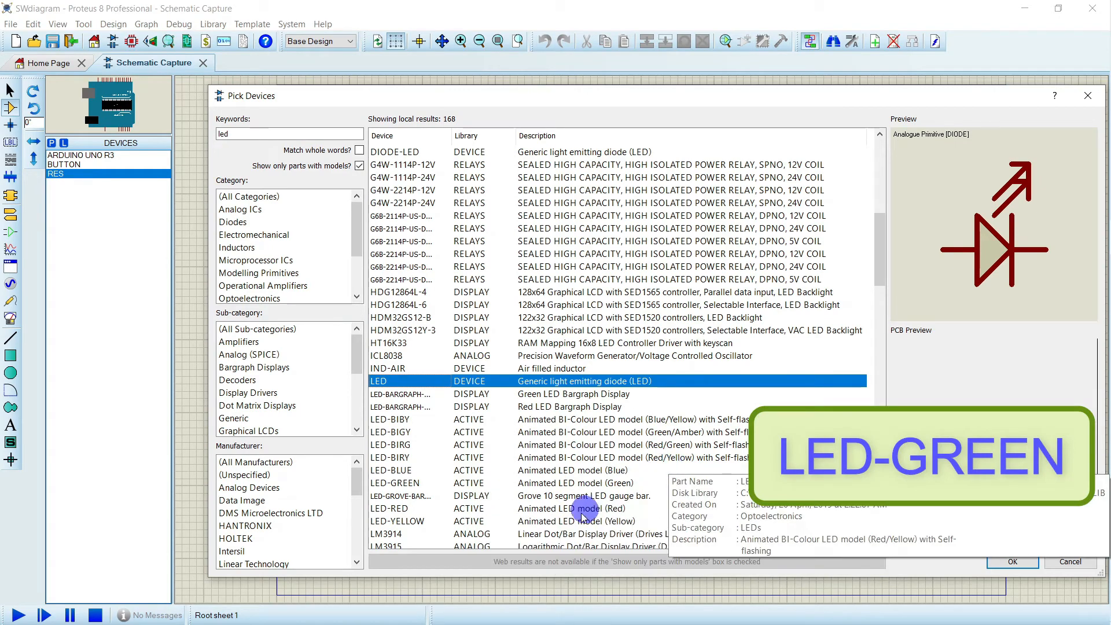
pyautogui.click(415, 483)
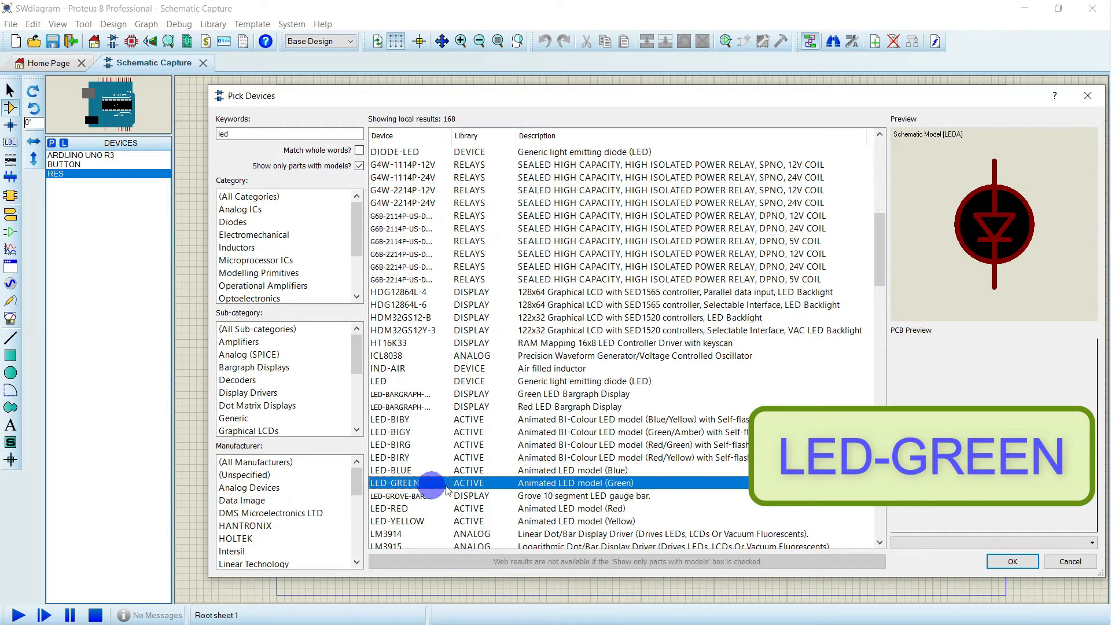
pyautogui.click(1012, 561)
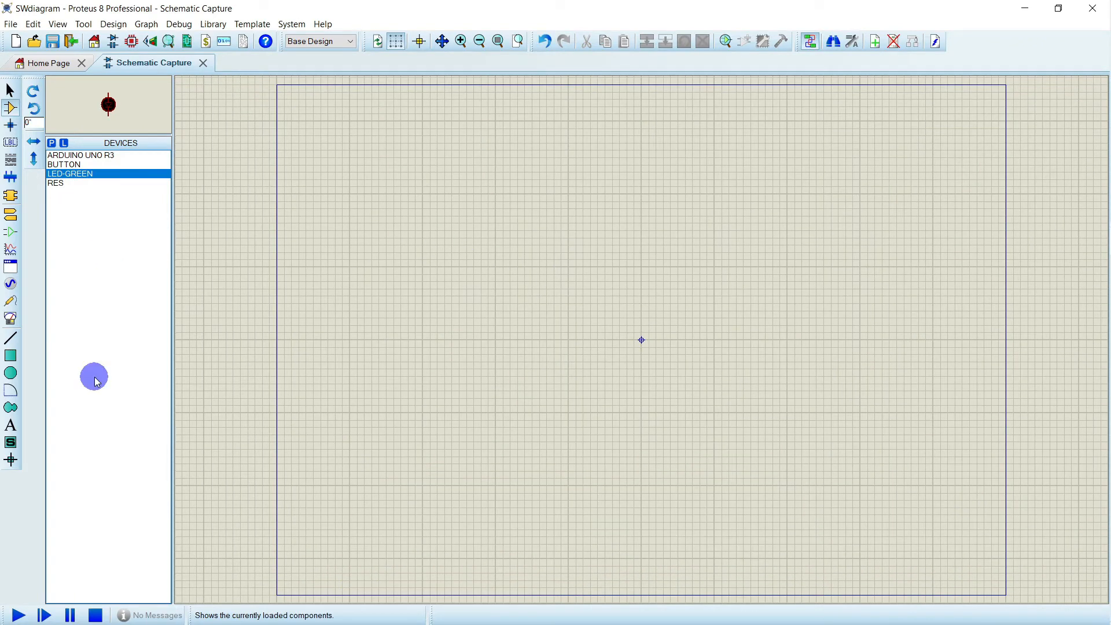
# Place a BUTTON on the origin at the centre of the schematic sheet
pyautogui.click(64, 165)
pyautogui.click(643, 338)
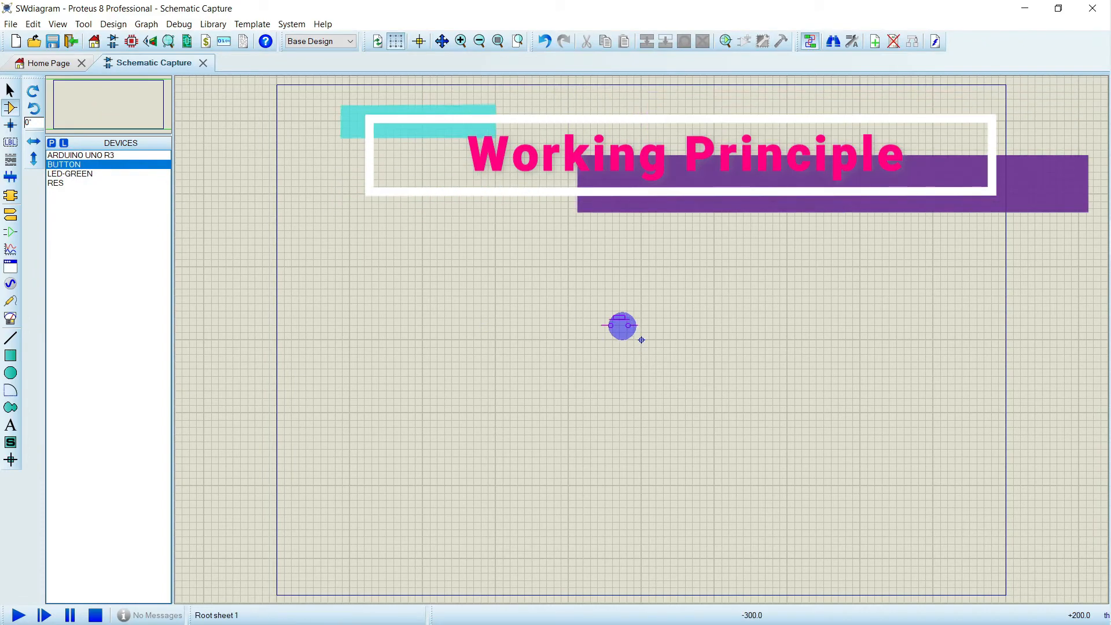
pyautogui.click(641, 339)
pyautogui.scroll(5, 641, 341)
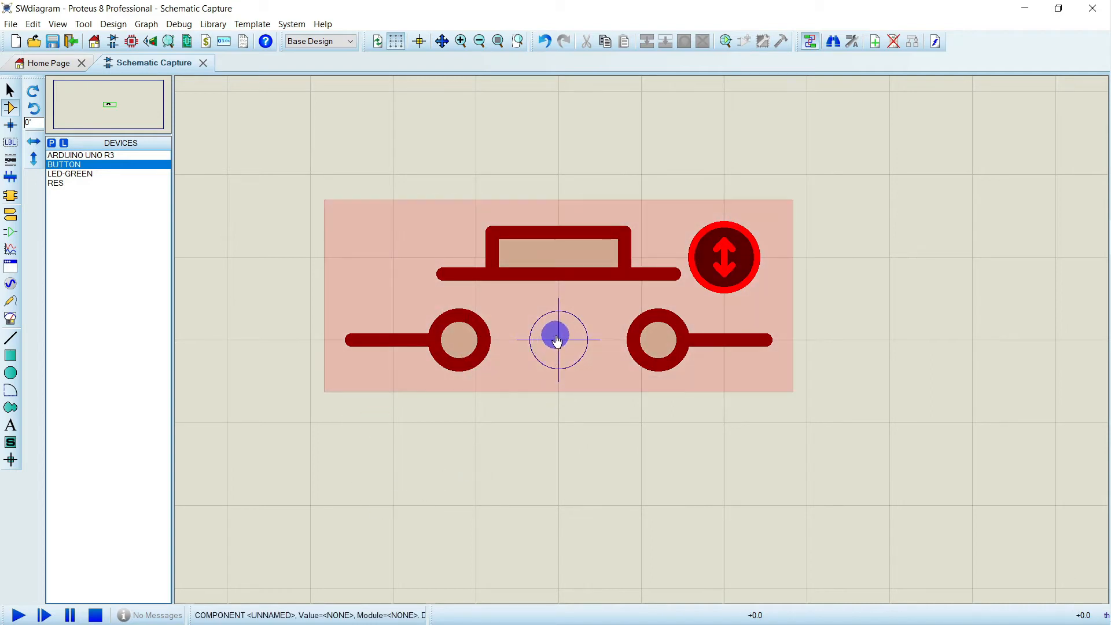
# Demonstrate the push button by switching its contact closed and open again with its actuator
pyautogui.click(556, 341)
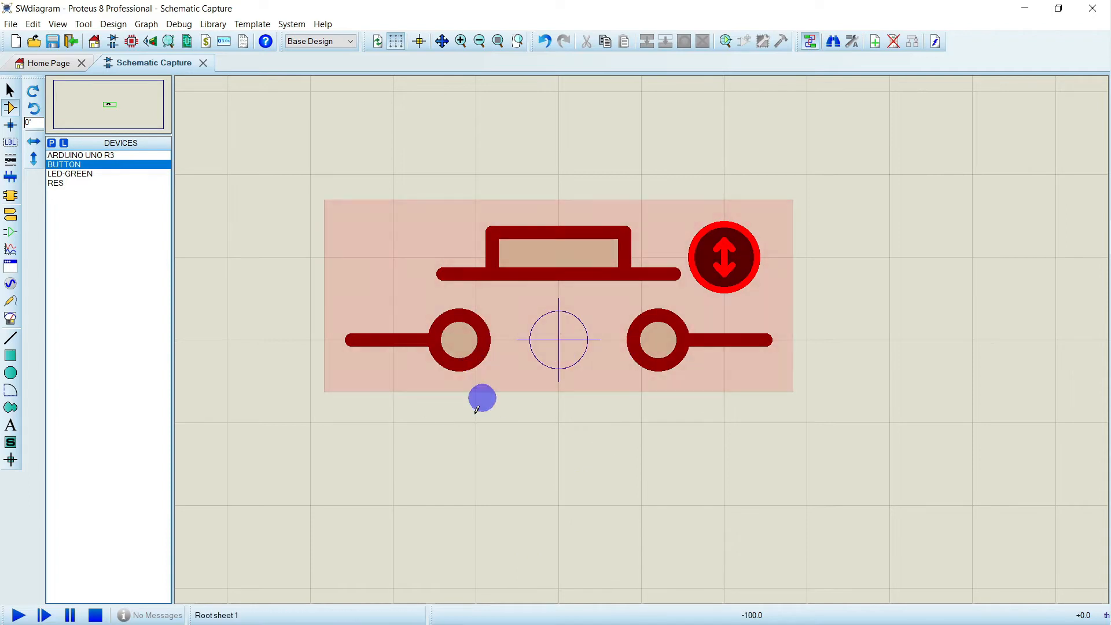
pyautogui.click(539, 311)
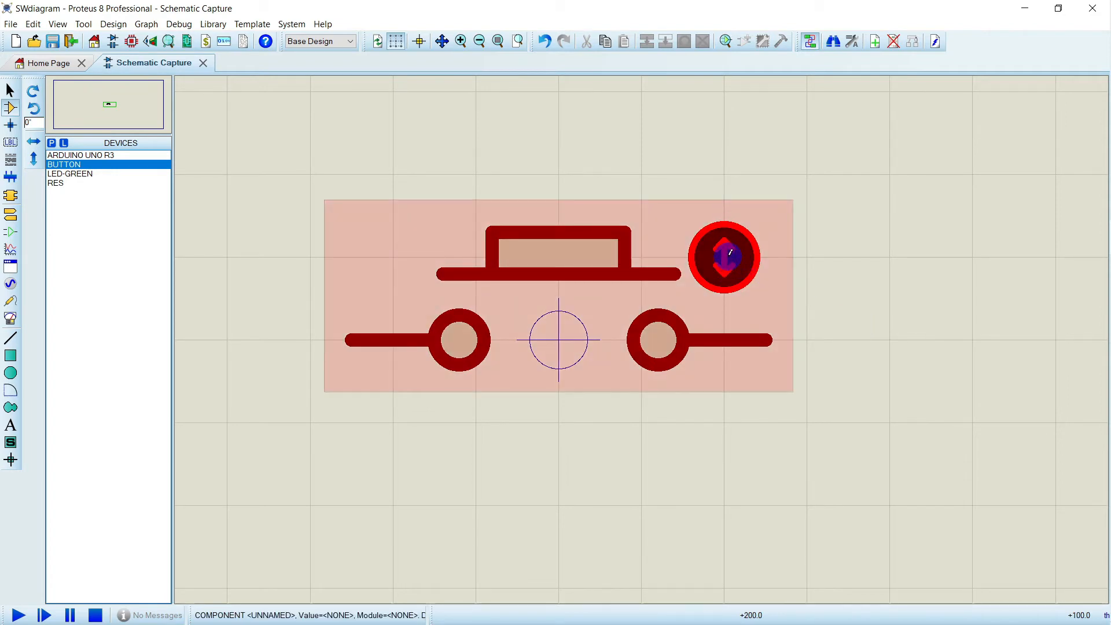
pyautogui.click(730, 253)
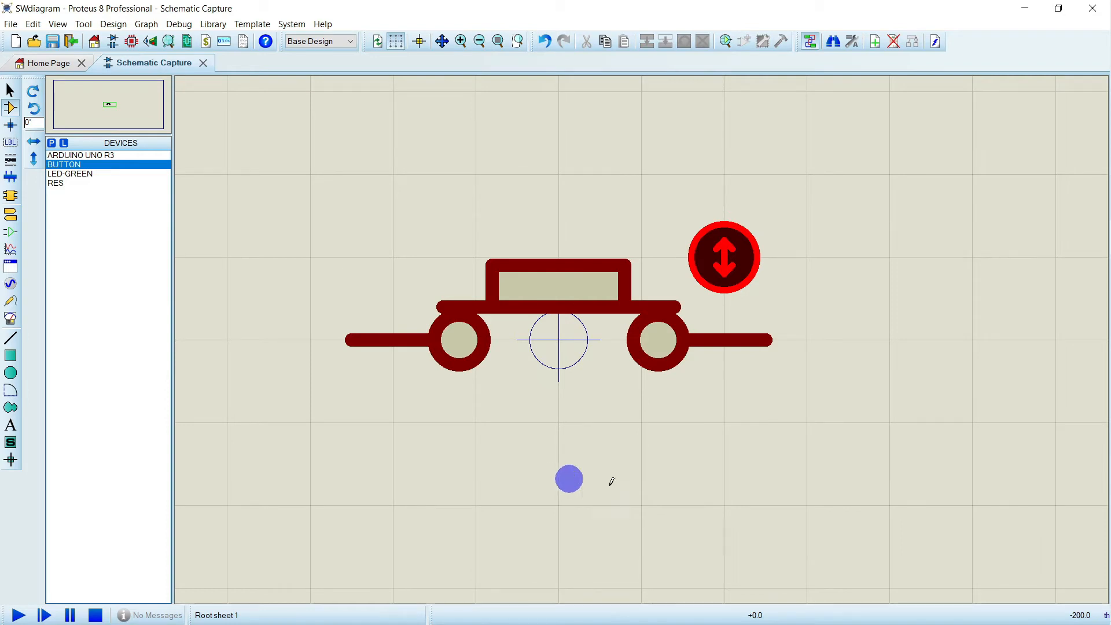
pyautogui.click(725, 253)
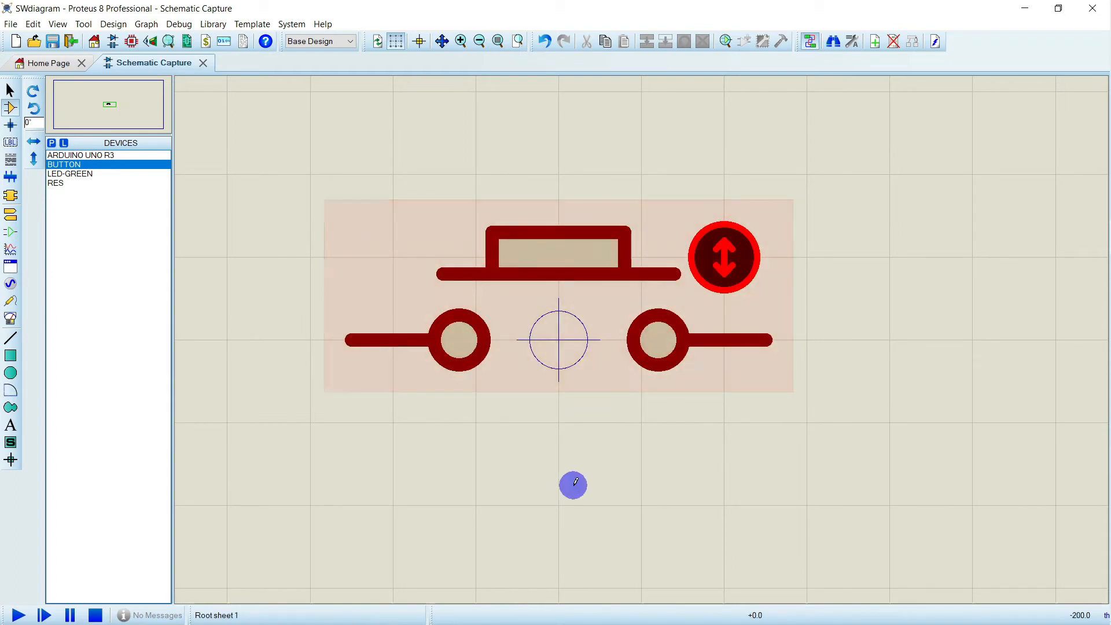
pyautogui.click(565, 344)
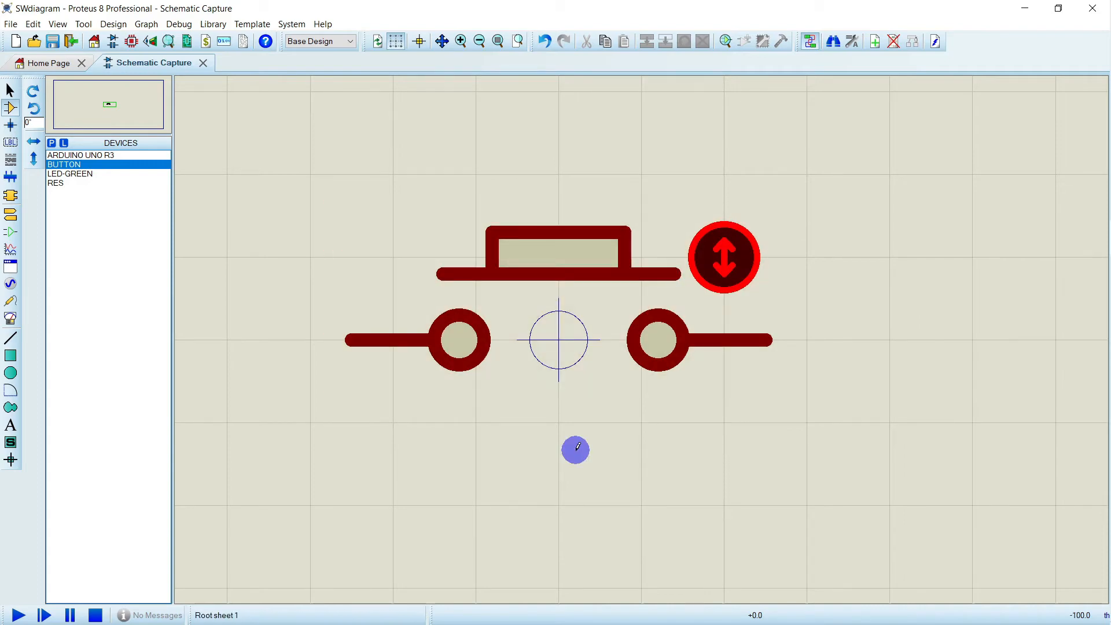
# Delete the demonstration push button from the centre of the sheet
pyautogui.press('F8')
pyautogui.moveTo(604, 304); pyautogui.dragTo(671, 362)
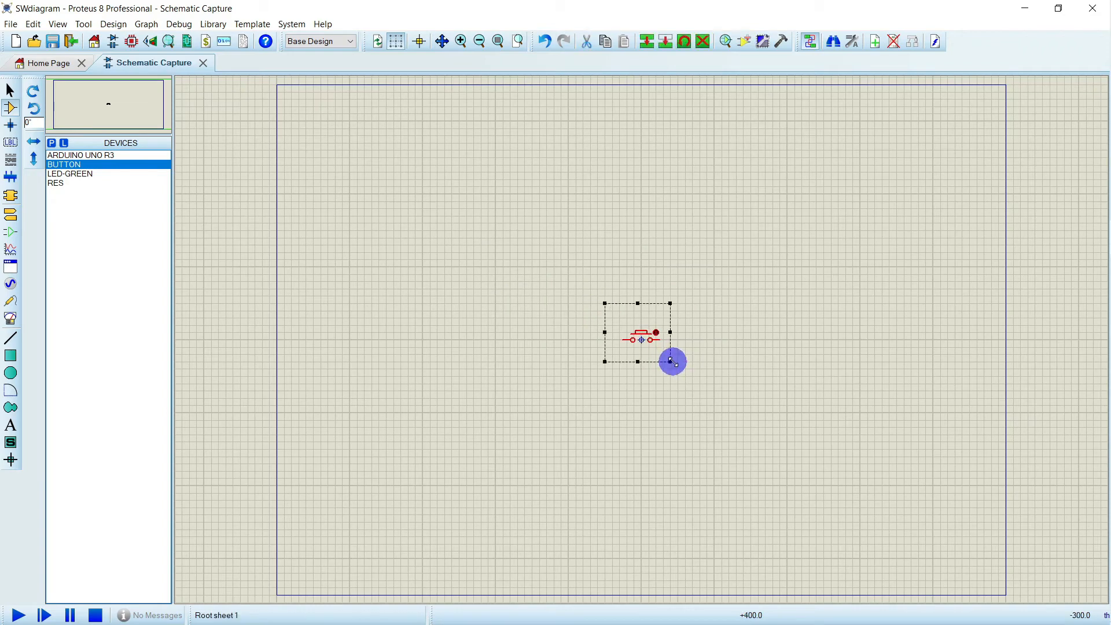
pyautogui.press('Delete')
# Place the ARDUINO UNO R3, rotated to -90°, on the sheet just left of the origin
pyautogui.click(74, 156)
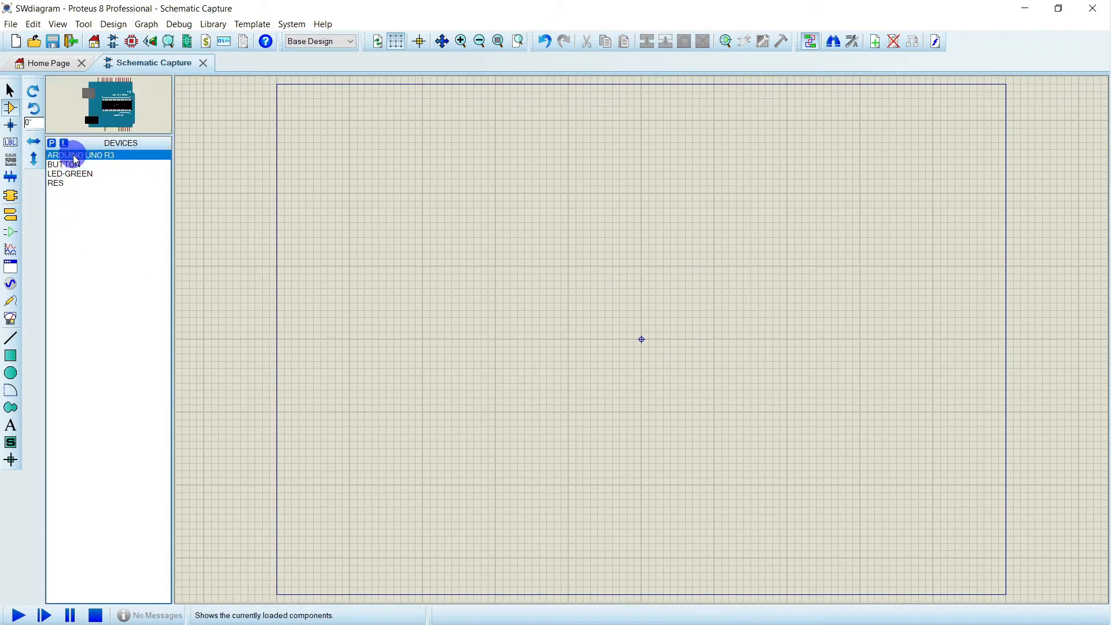
pyautogui.click(32, 91)
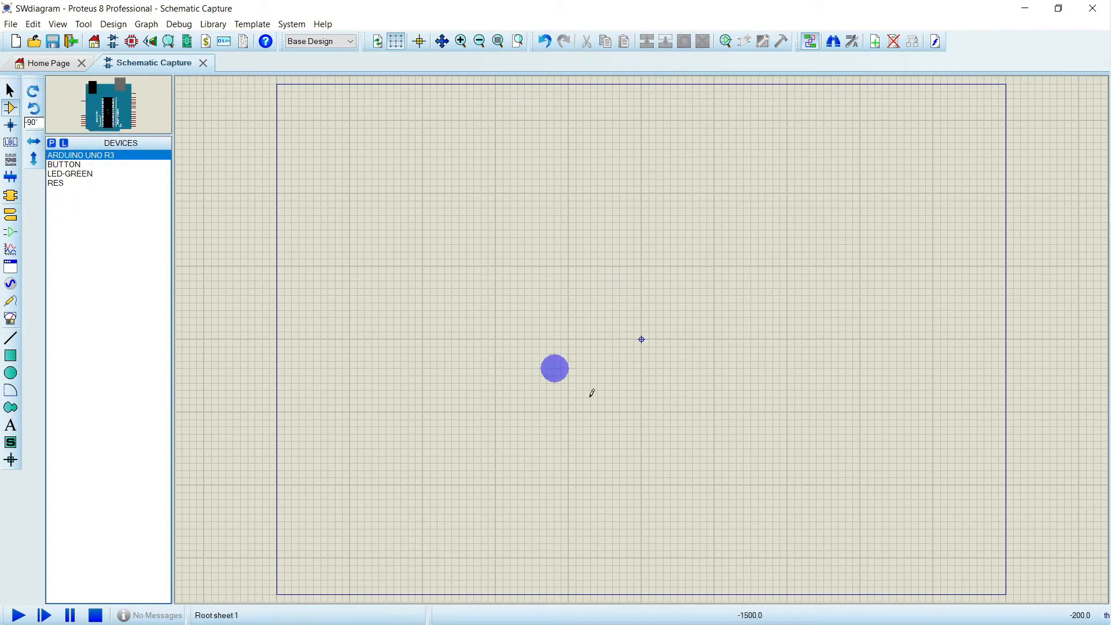
pyautogui.click(554, 368)
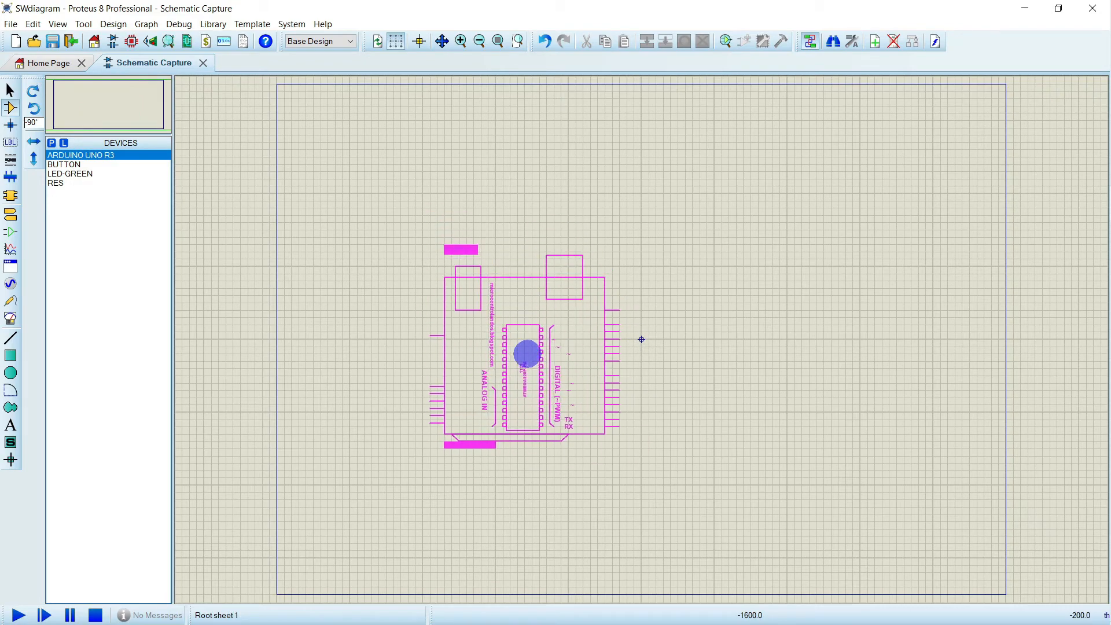
pyautogui.click(526, 353)
# Place a vertical RES resistor to the right of the Arduino, level with its lower digital pins
pyautogui.click(517, 41)
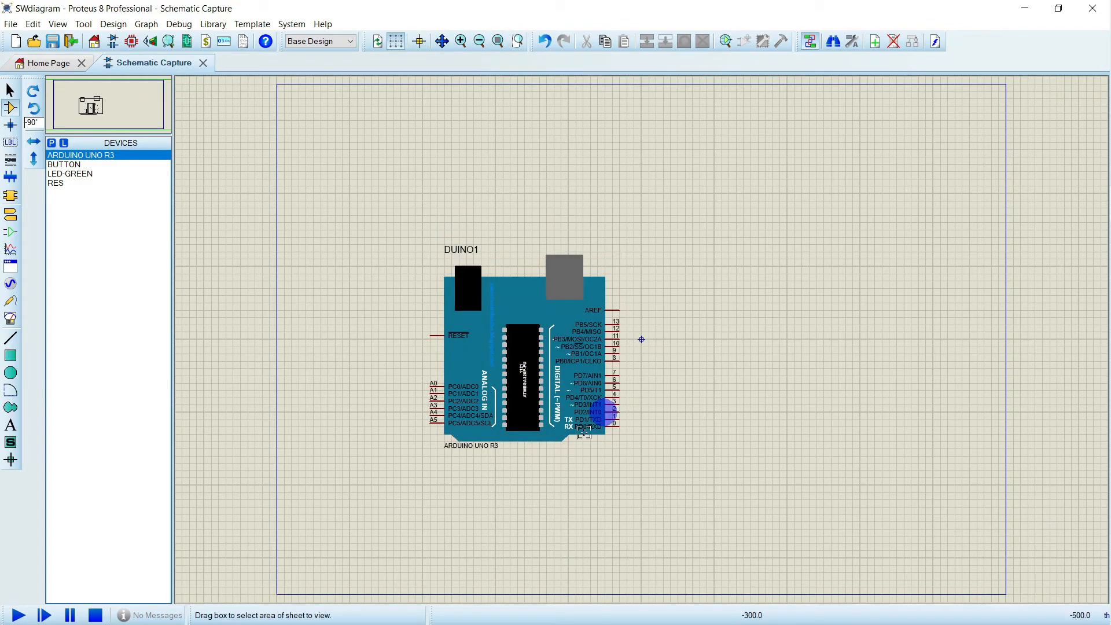
pyautogui.moveTo(393, 193); pyautogui.dragTo(885, 471)
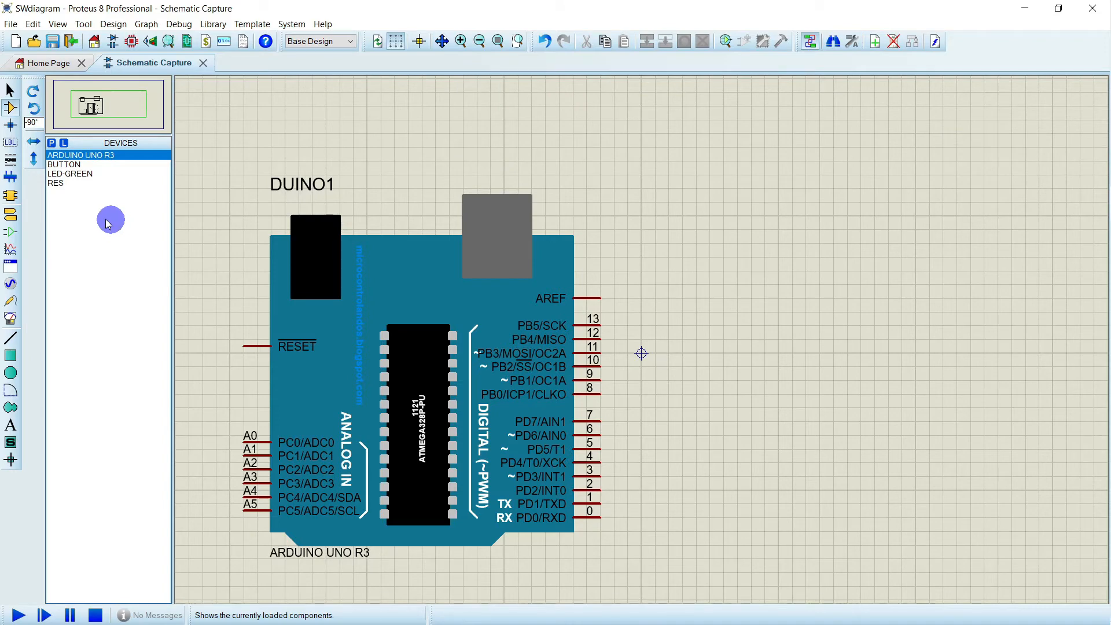
pyautogui.click(62, 184)
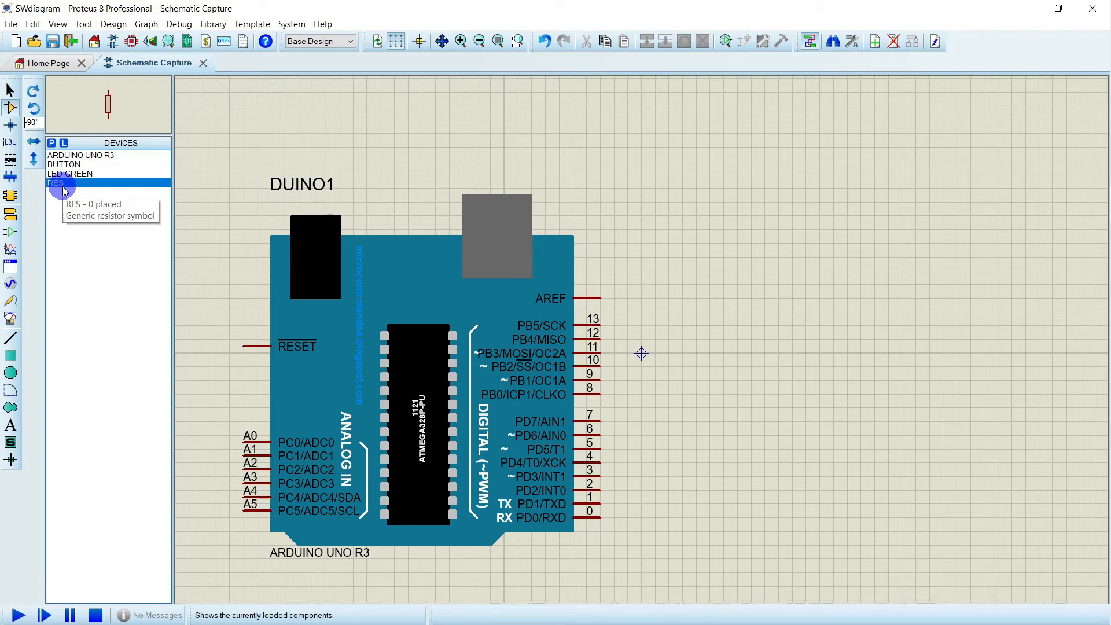
pyautogui.click(883, 459)
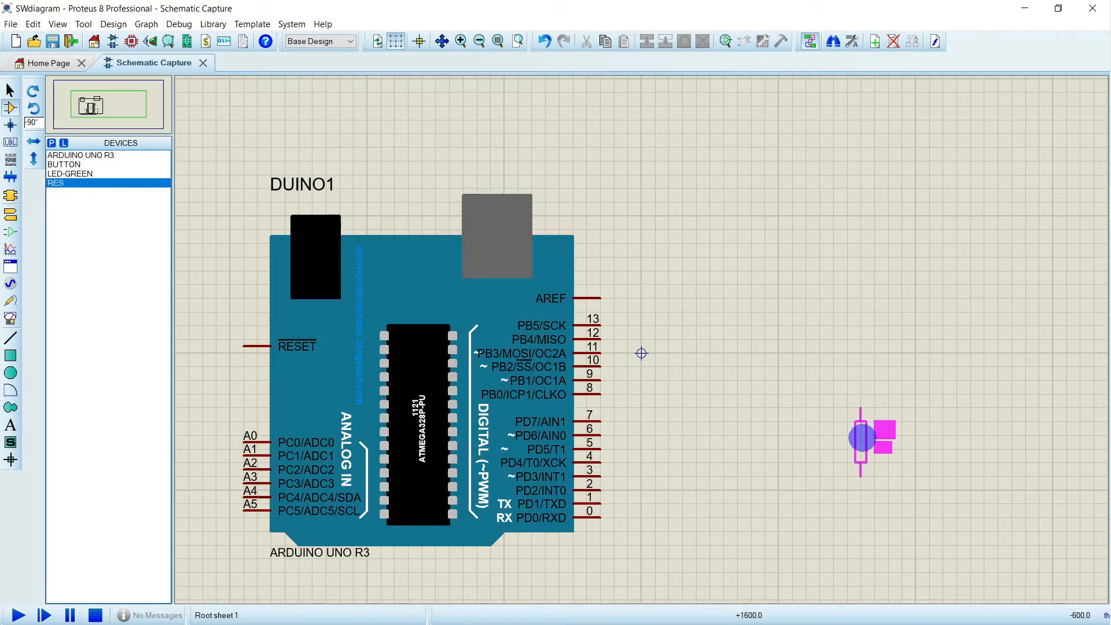
pyautogui.click(858, 461)
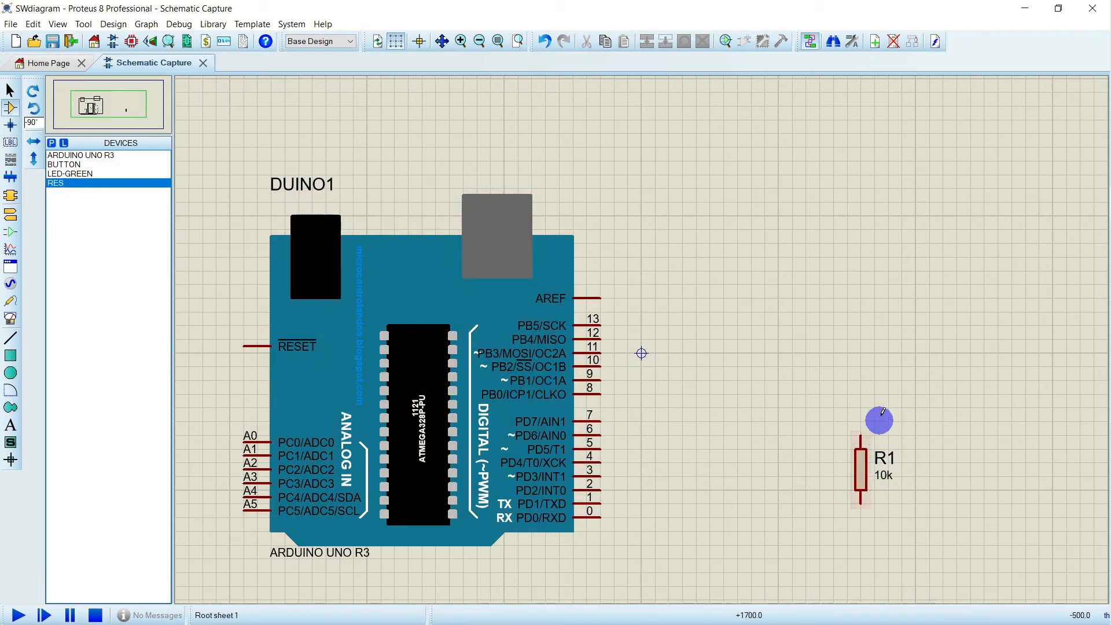
# Place a BUTTON directly above resistor R1 and a GROUND terminal connected below the resistor
pyautogui.click(72, 164)
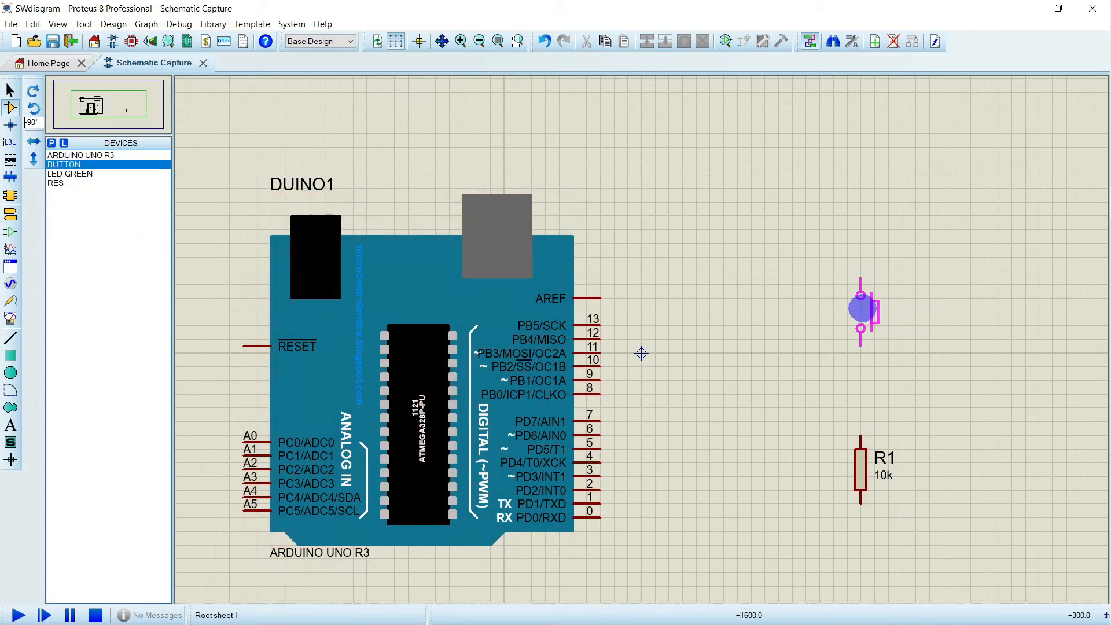
pyautogui.click(862, 308)
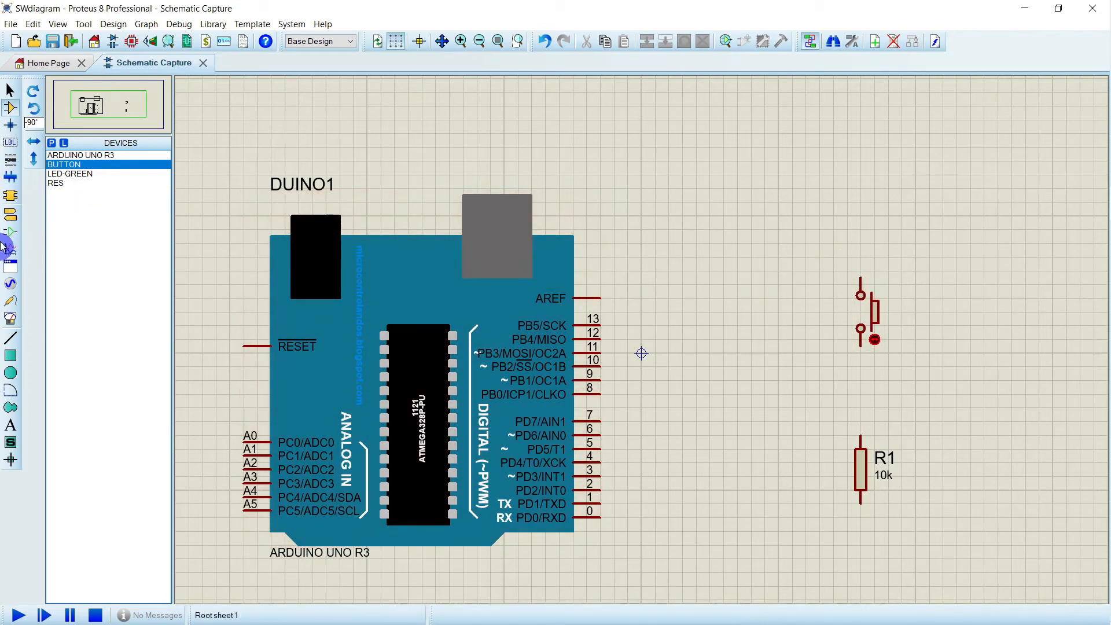
pyautogui.click(11, 216)
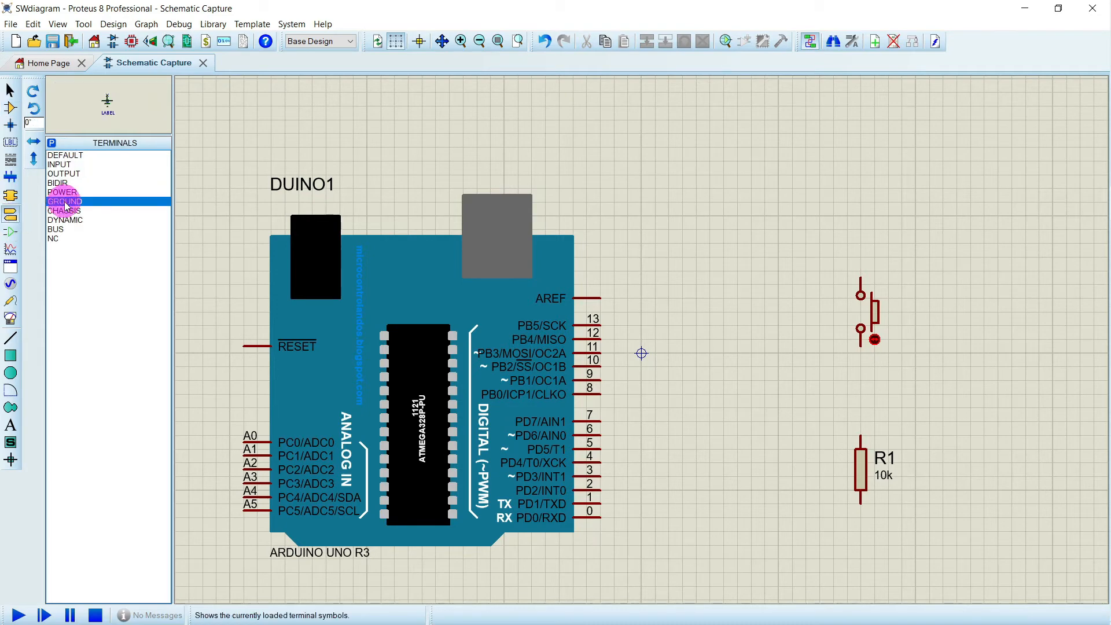
pyautogui.click(860, 538)
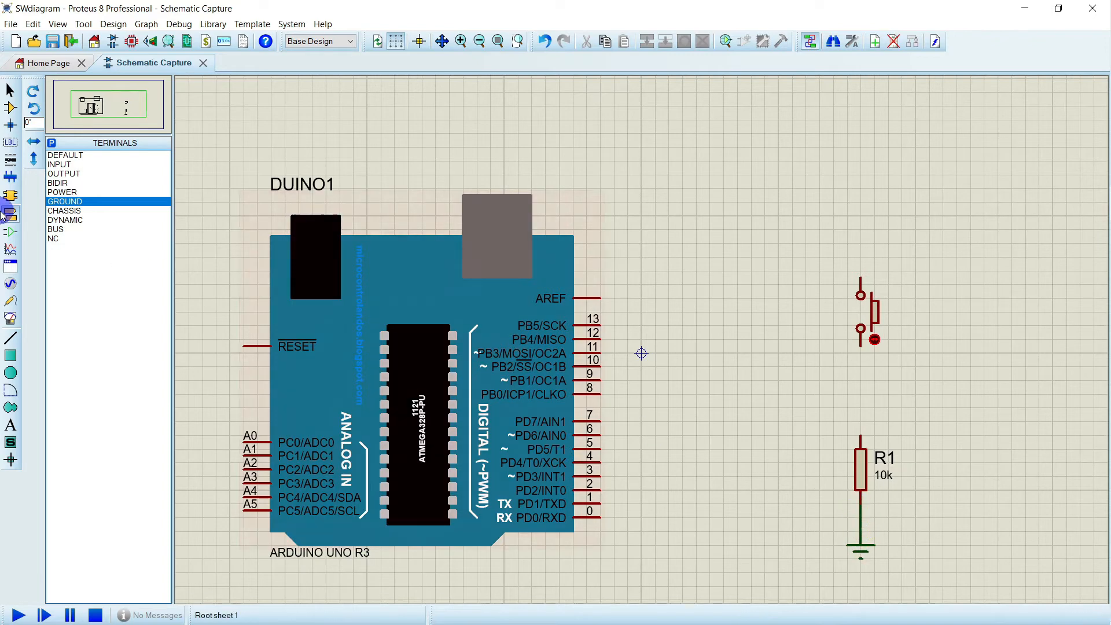
# Place a POWER terminal above the button and wire the terminal, button and resistor R1 in series
pyautogui.click(71, 197)
pyautogui.click(68, 192)
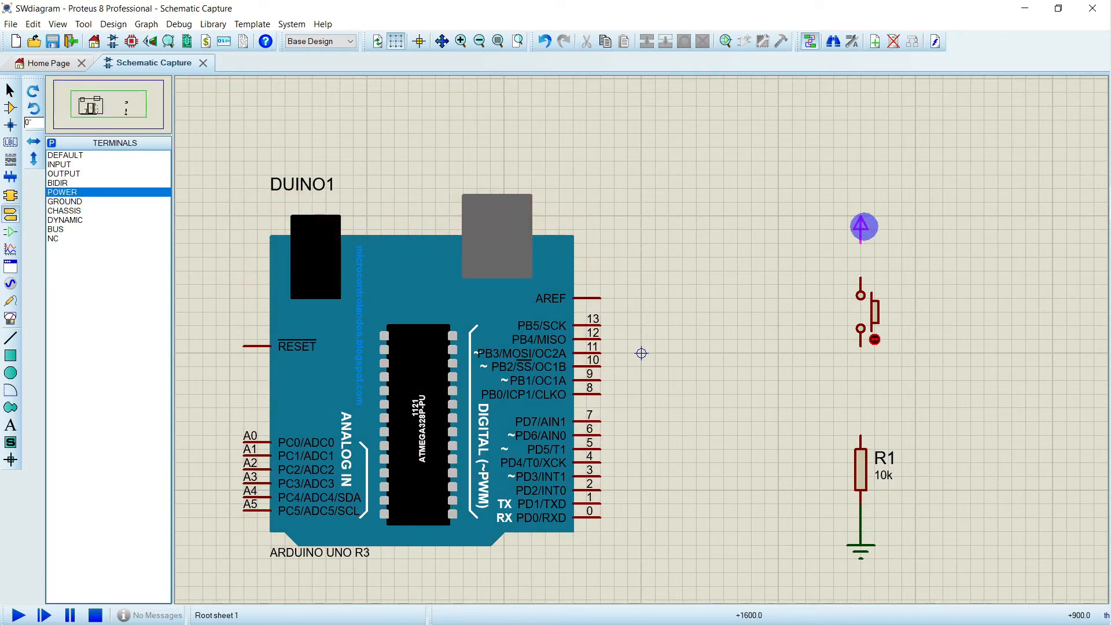
pyautogui.click(861, 226)
pyautogui.click(861, 230)
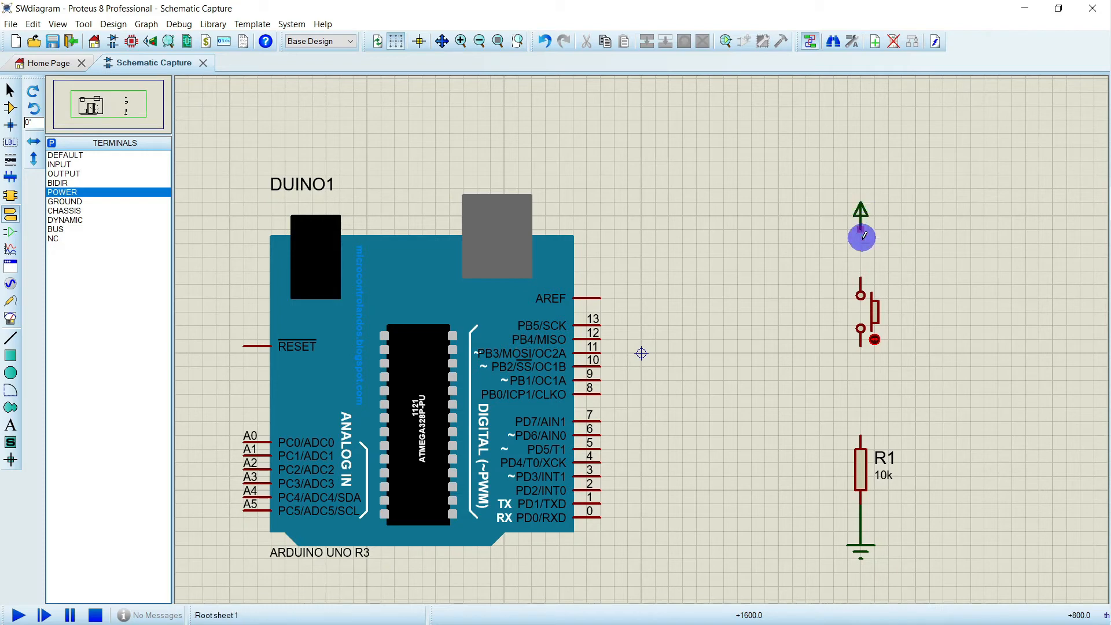
pyautogui.click(862, 277)
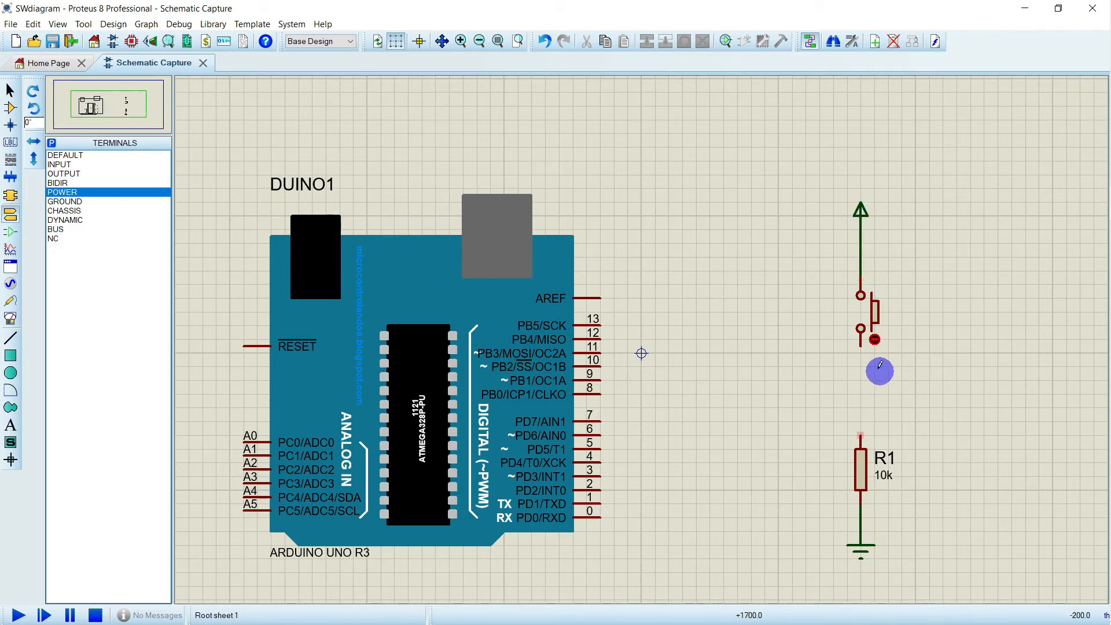
pyautogui.click(861, 346)
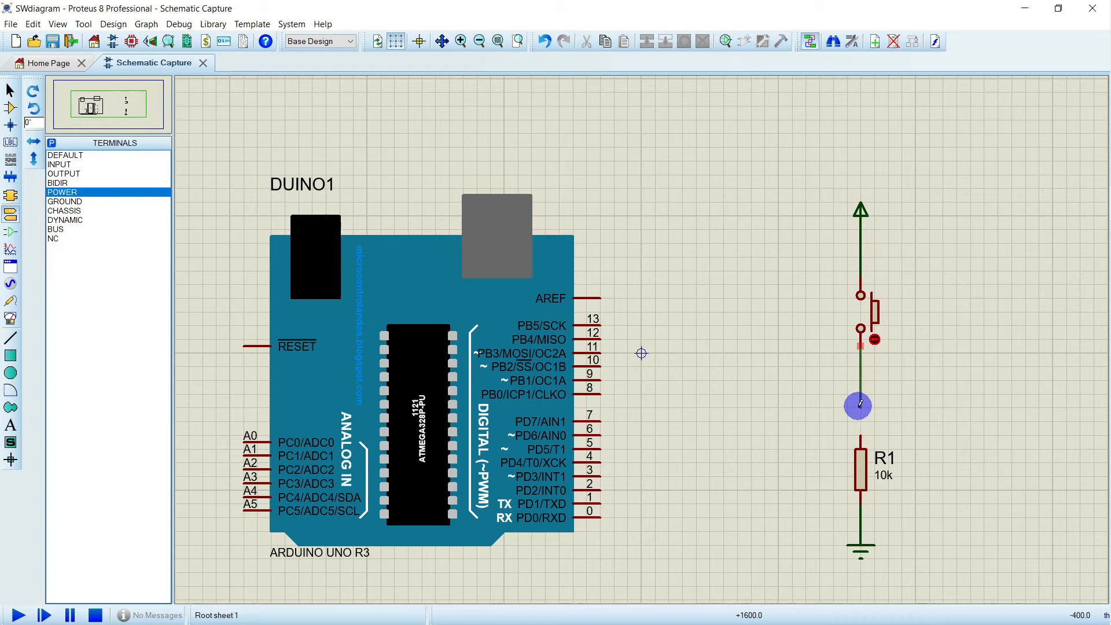
pyautogui.click(861, 439)
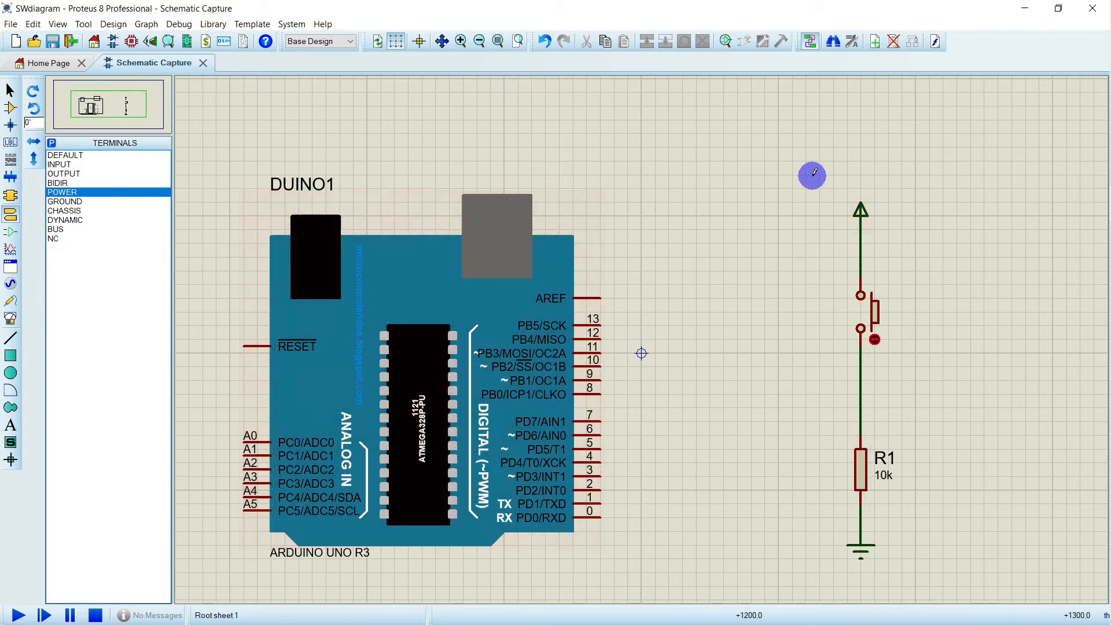
# Move the whole button circuit farther from the Arduino and wire pin 8 to the junction between the button and R1
pyautogui.moveTo(819, 175); pyautogui.dragTo(938, 569)
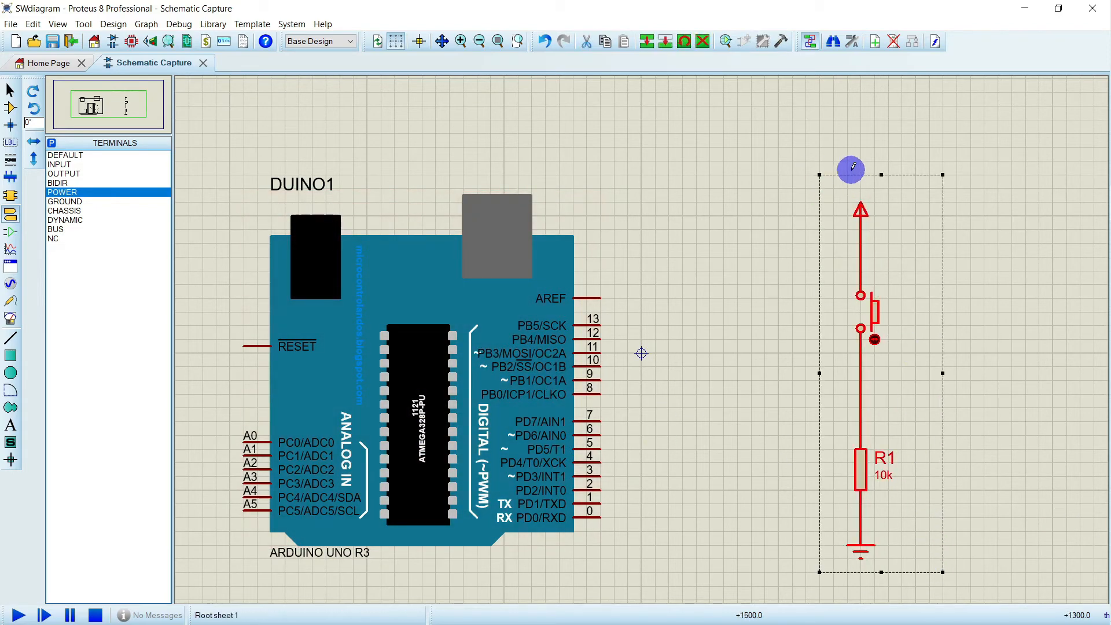
pyautogui.moveTo(855, 176); pyautogui.dragTo(937, 176)
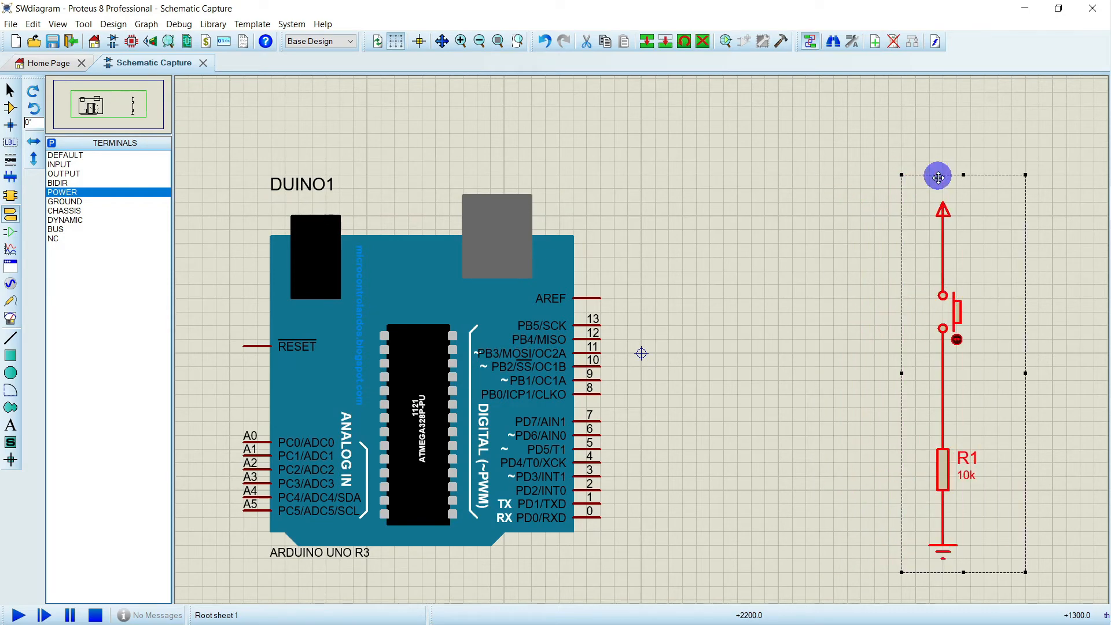
pyautogui.click(1067, 355)
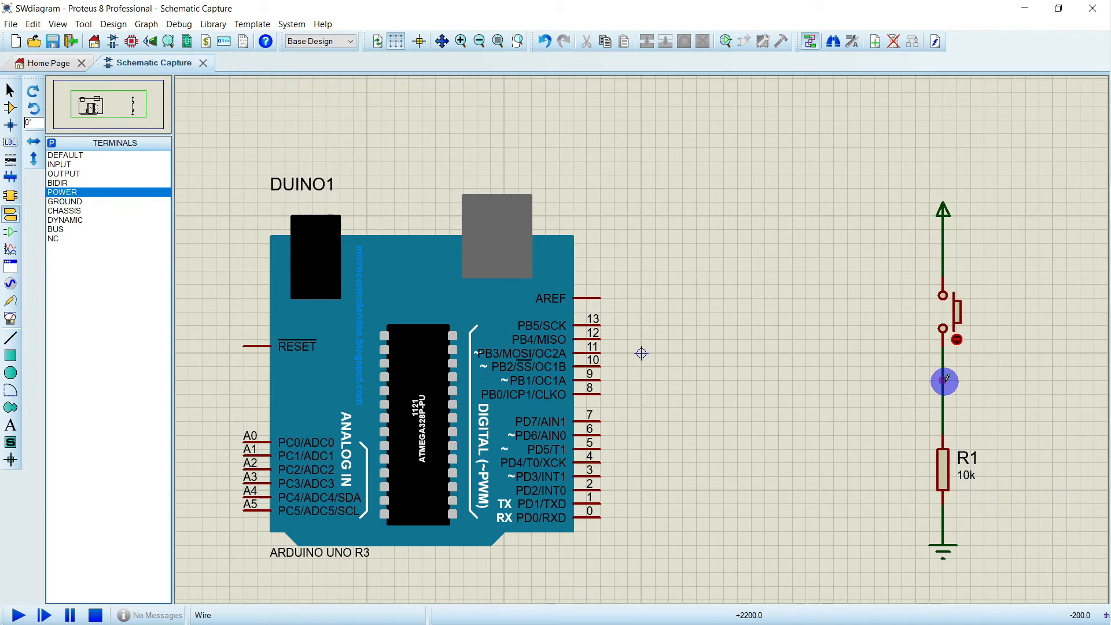
pyautogui.click(602, 394)
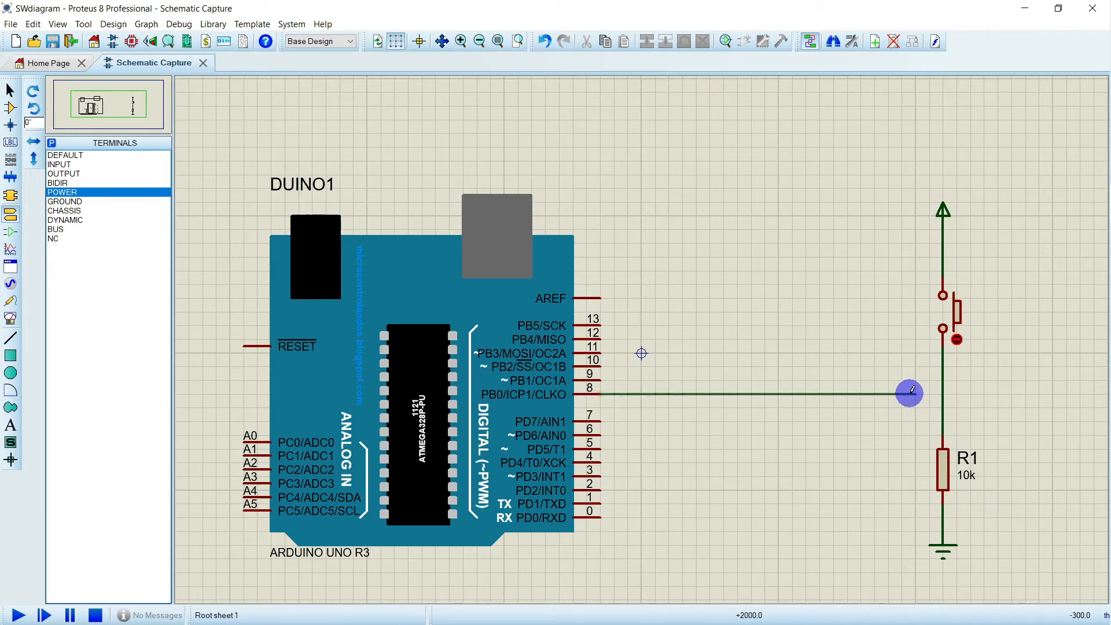
pyautogui.click(941, 394)
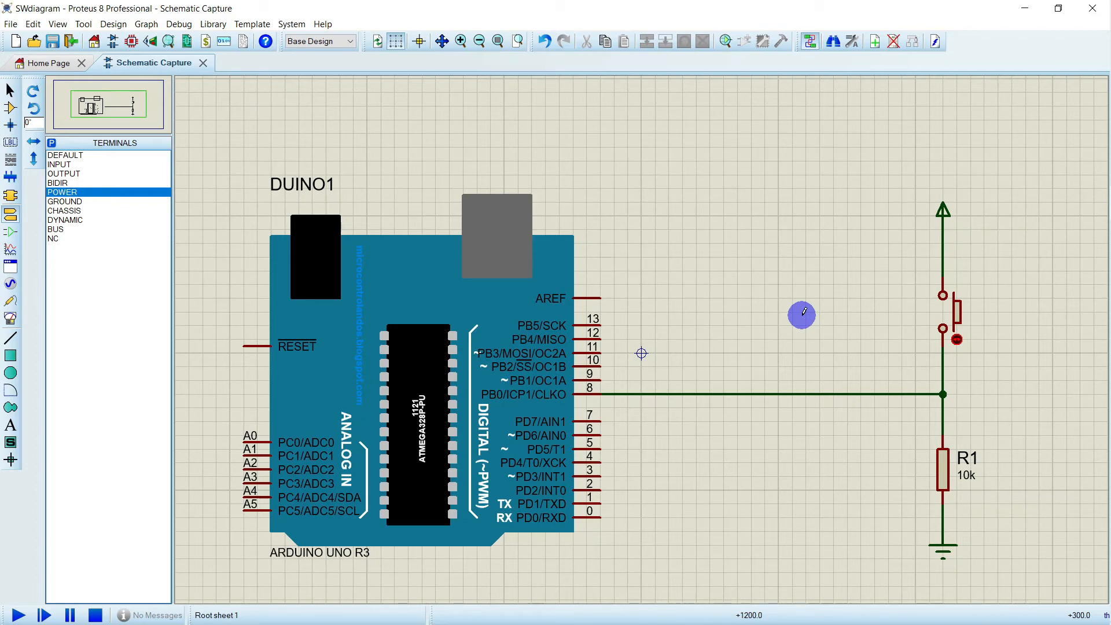
# Place a horizontal RES resistor beside the Arduino, level with pin 6, and wire it to that pin
pyautogui.click(10, 107)
pyautogui.click(56, 184)
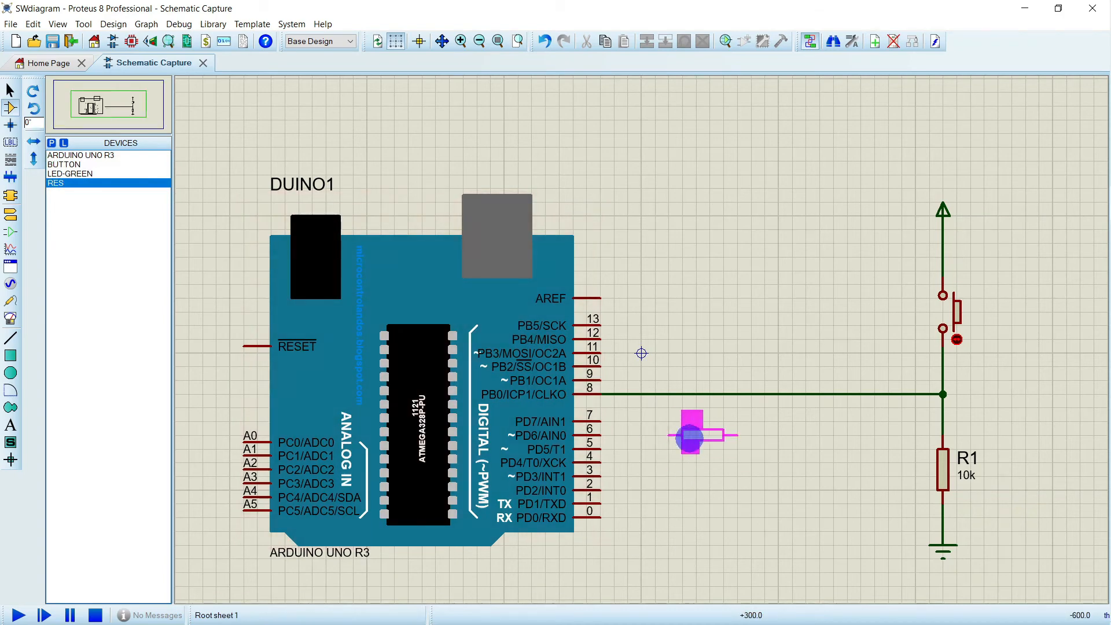
pyautogui.click(659, 435)
pyautogui.moveTo(658, 434); pyautogui.dragTo(616, 434)
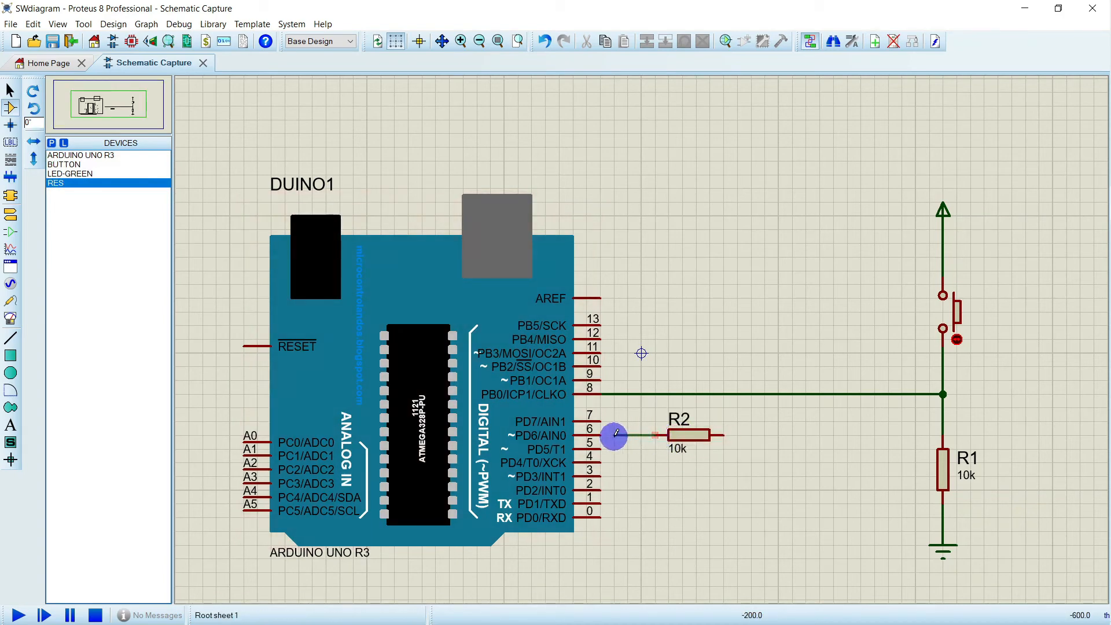
# Set the value of resistor R2 to 220
pyautogui.click(676, 454)
pyautogui.click(676, 455)
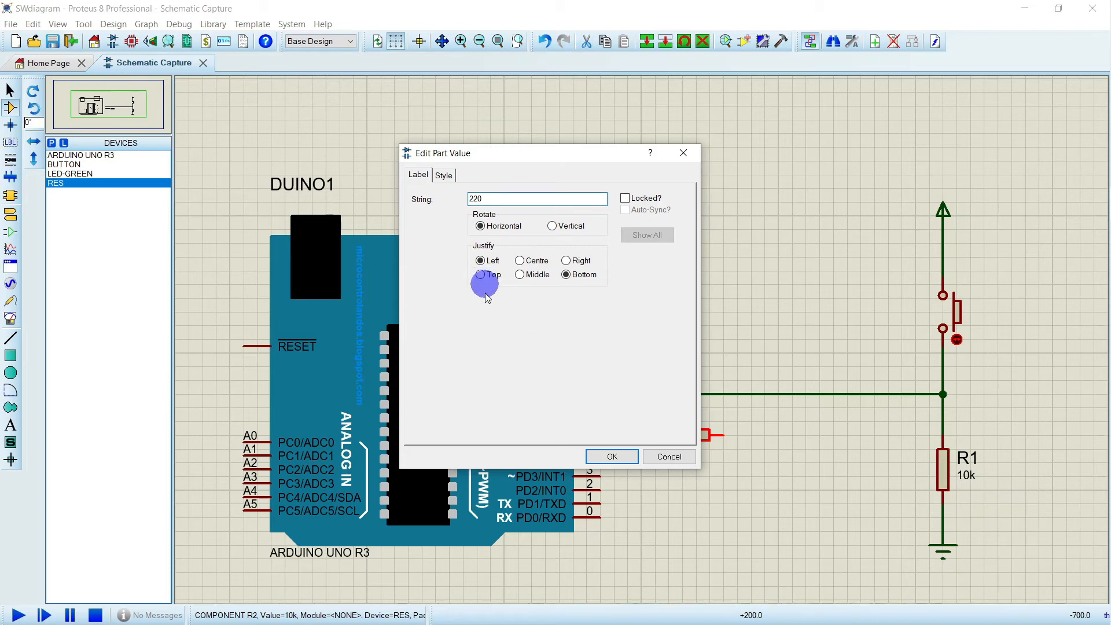
pyautogui.click(632, 456)
# Place a vertical LED-GREEN below the free end of R2 and wire its upper pin to the resistor
pyautogui.click(81, 174)
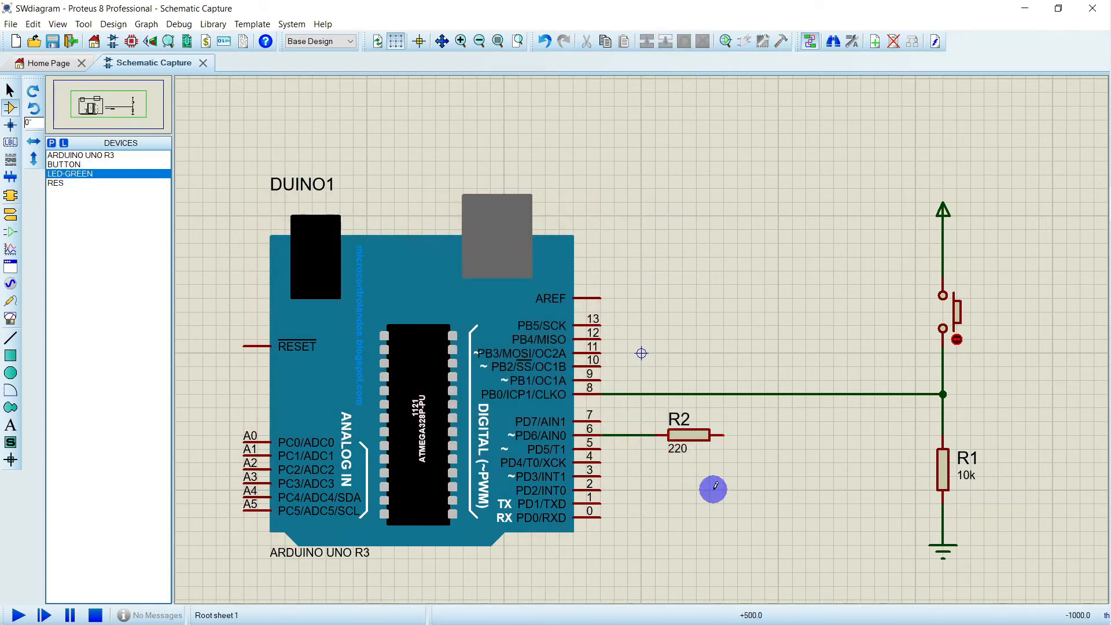
pyautogui.click(750, 484)
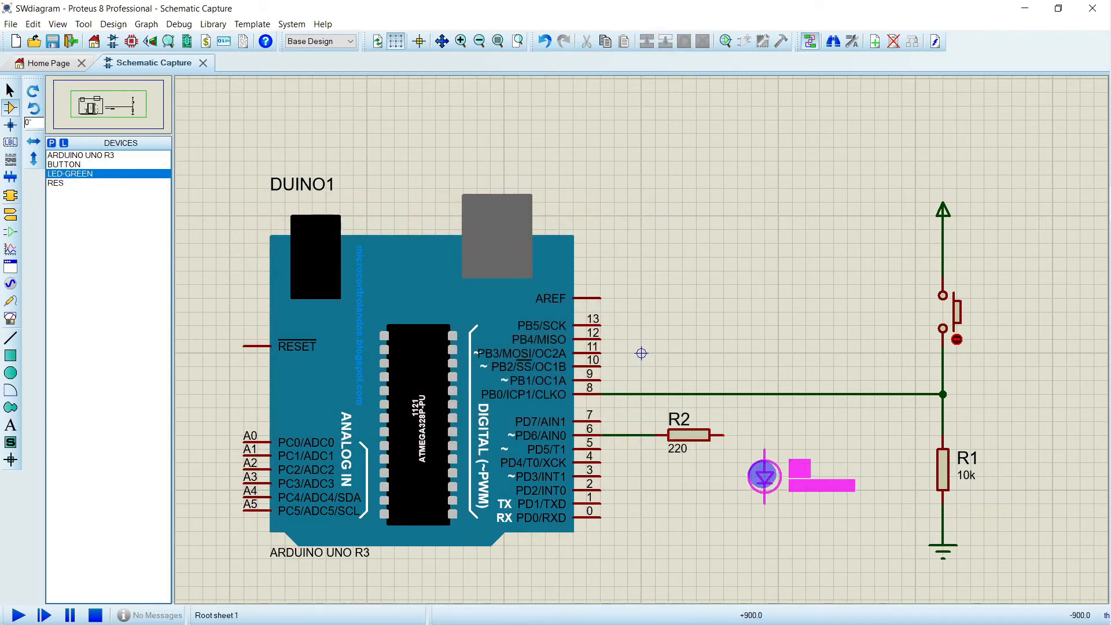
pyautogui.click(750, 476)
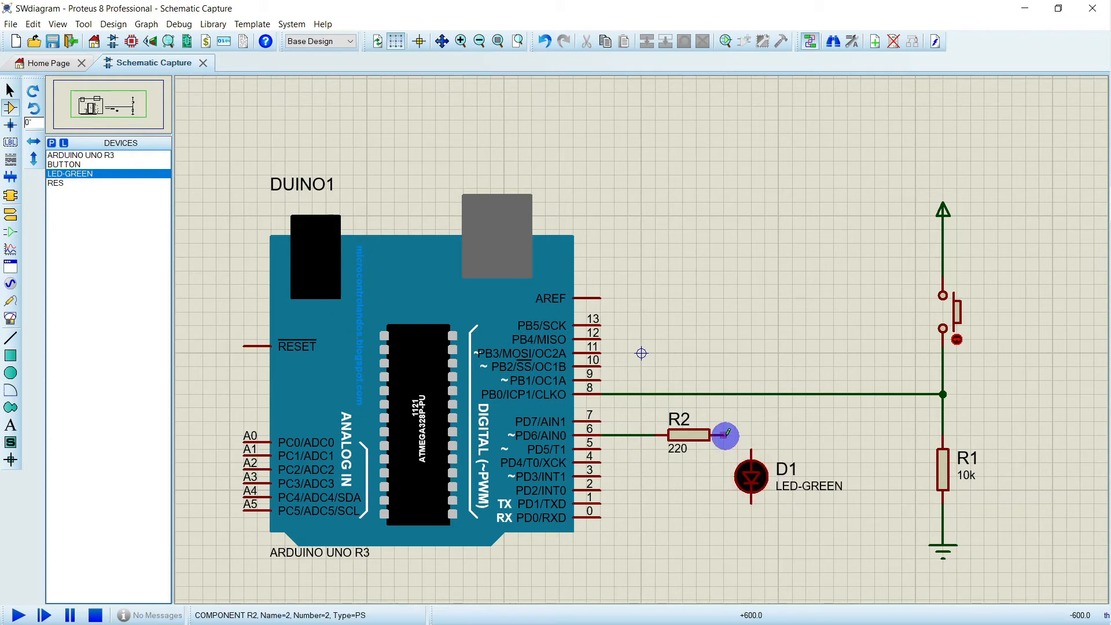
pyautogui.click(724, 434)
pyautogui.click(750, 443)
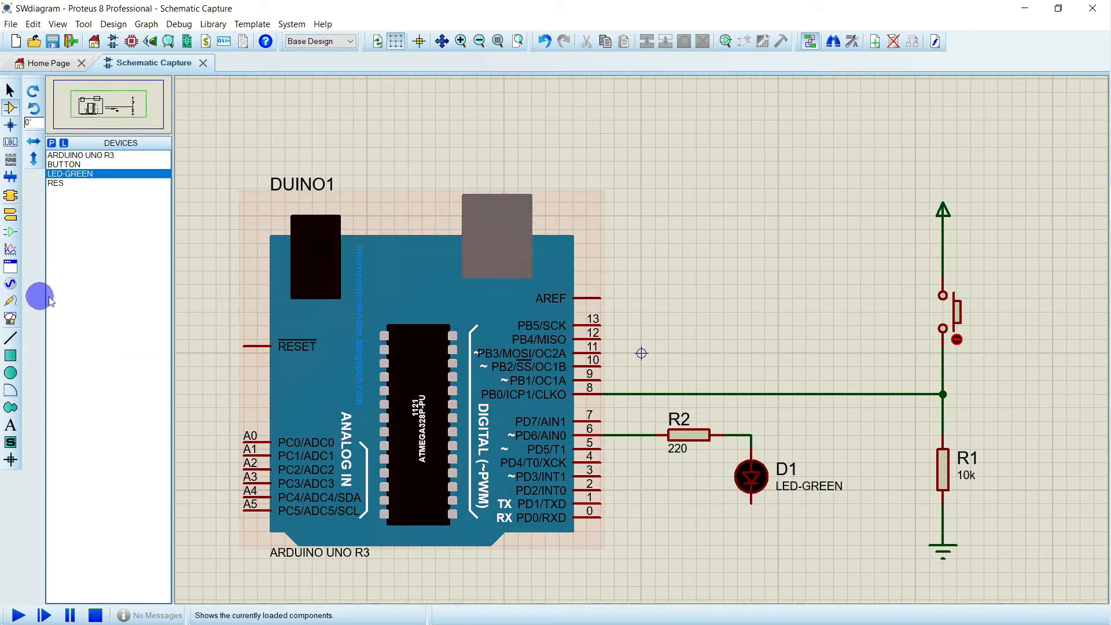
# Place a GROUND terminal below the green LED, connected to its lower pin
pyautogui.click(16, 220)
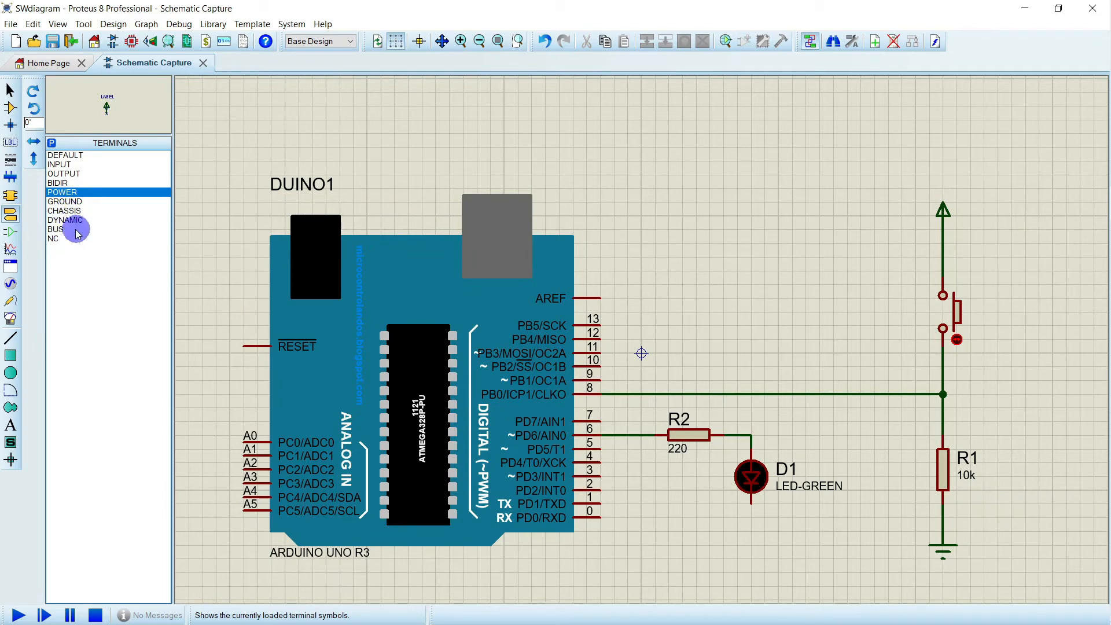
pyautogui.click(70, 201)
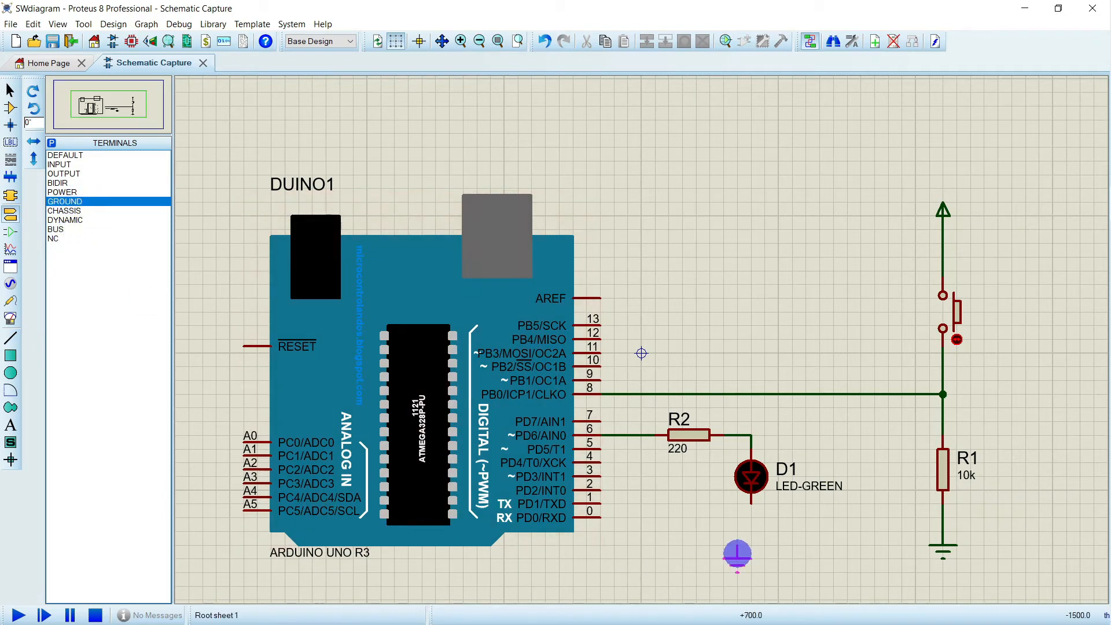
pyautogui.click(750, 547)
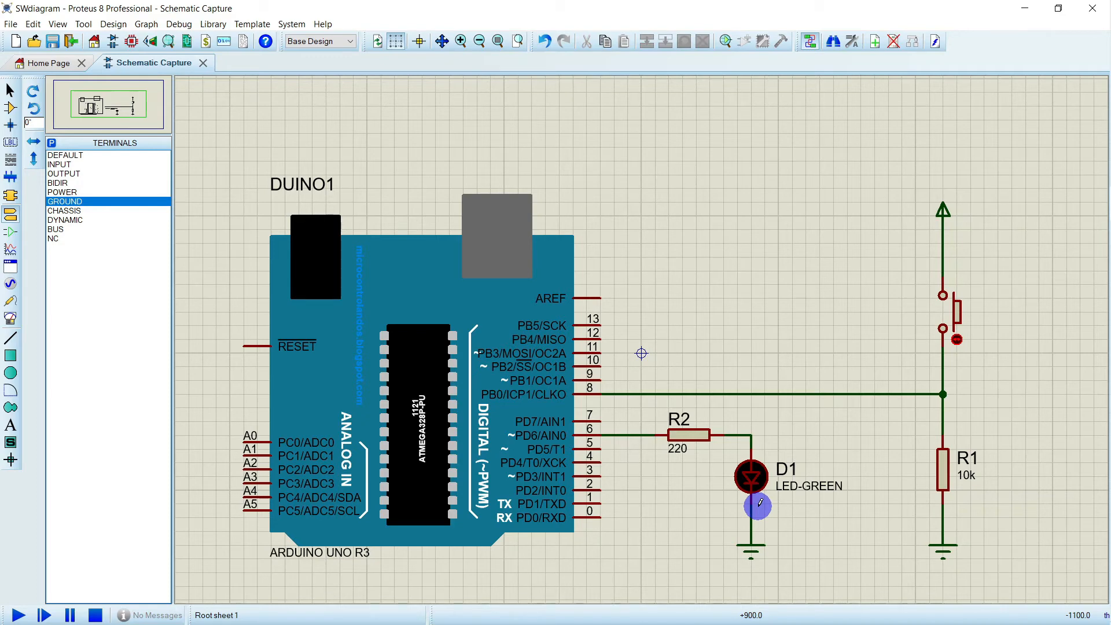
# Switch to the Arduino IDE and compare the sketch's SW and LED pin definitions with the wiring in the schematic
pyautogui.hotkey('alt', 'Tab')
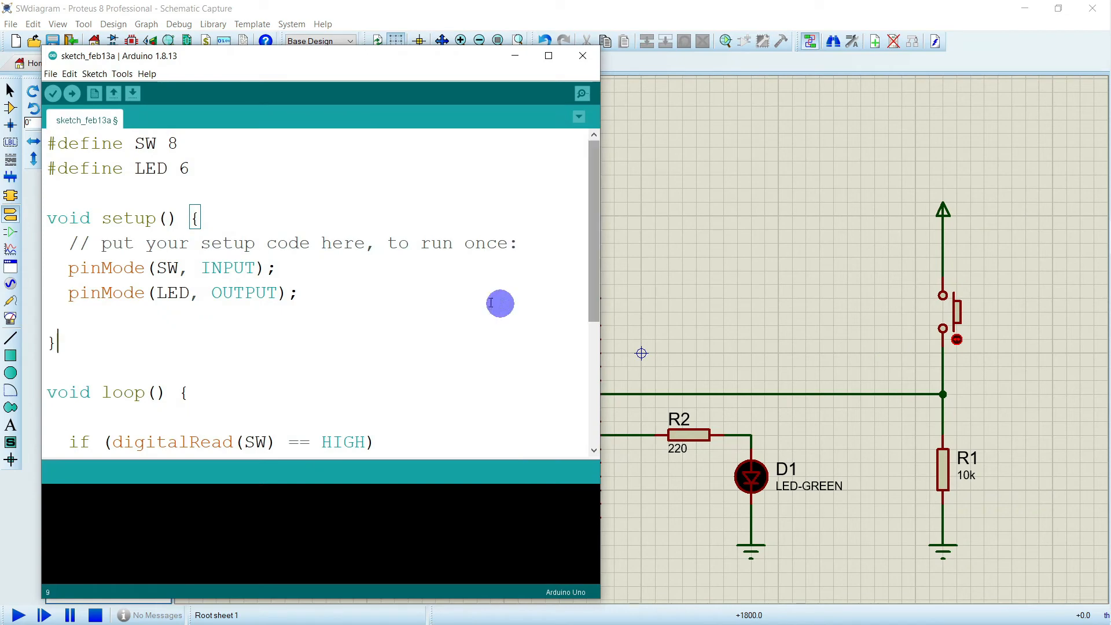
pyautogui.click(415, 286)
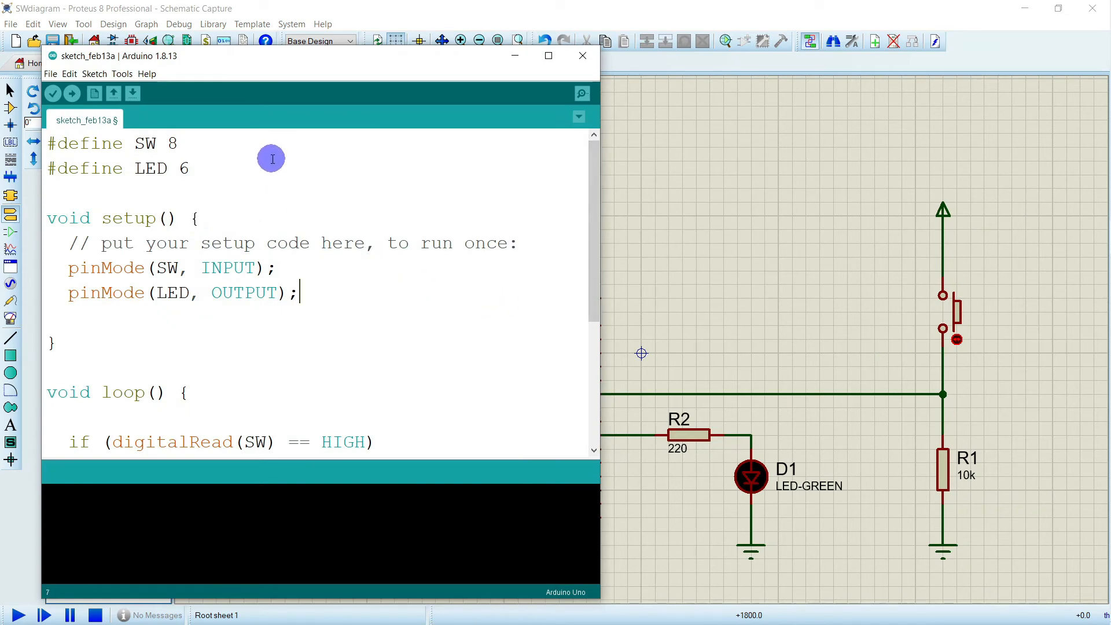
pyautogui.doubleClick(179, 144)
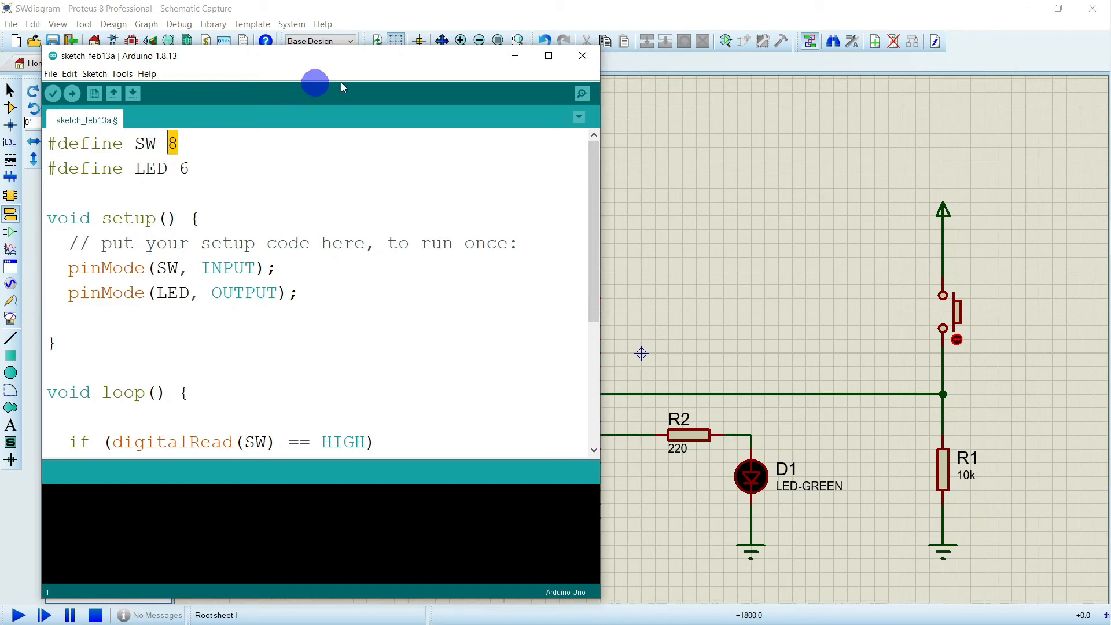
pyautogui.moveTo(359, 69); pyautogui.dragTo(314, 64)
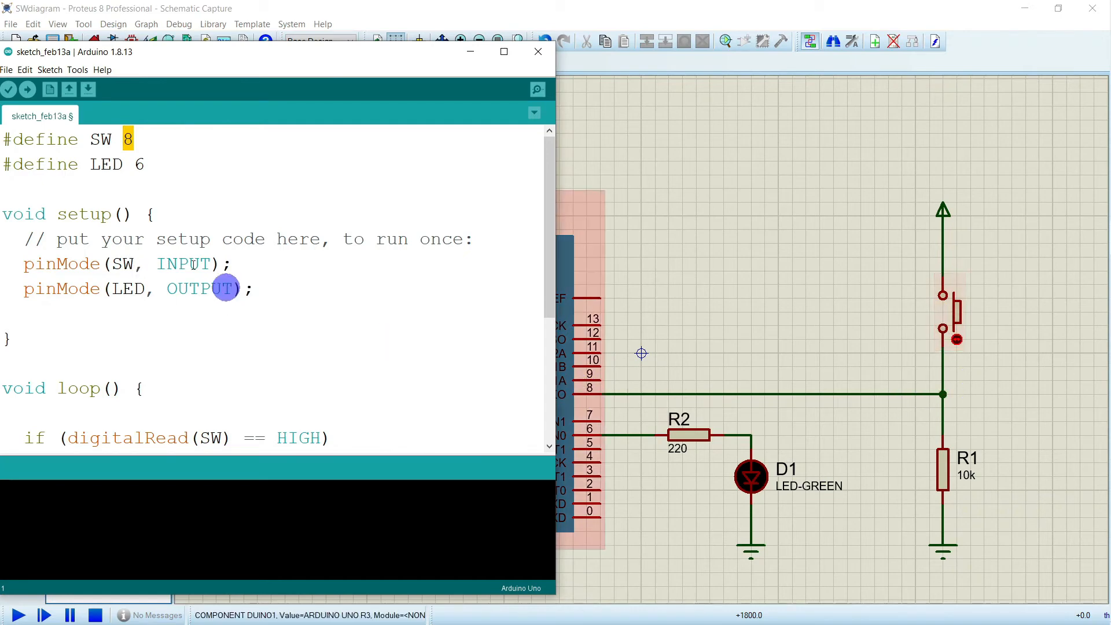
pyautogui.click(144, 165)
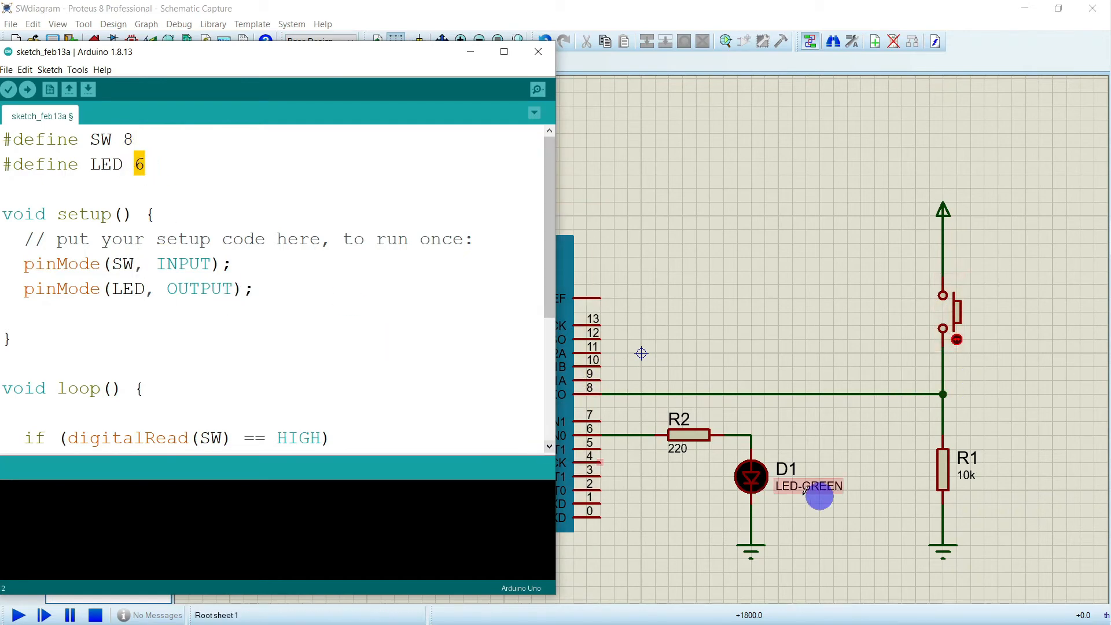
# Maximize the sketch window and examine the pinMode lines, the loop's SW condition and the digitalWrite call for HIGH
pyautogui.doubleClick(500, 55)
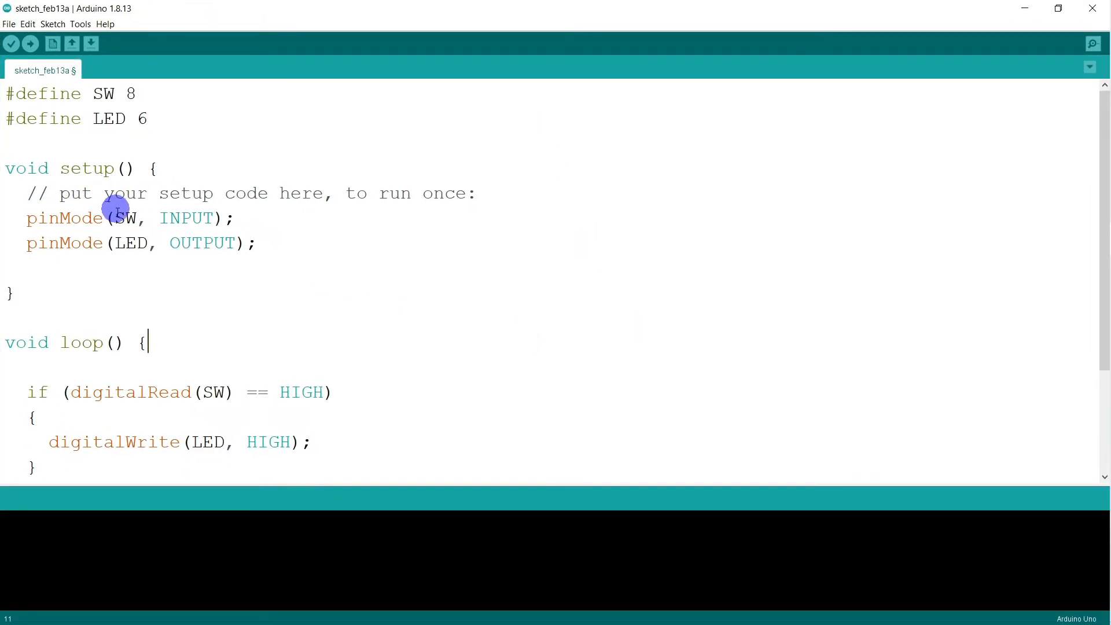
pyautogui.moveTo(115, 218); pyautogui.dragTo(213, 218)
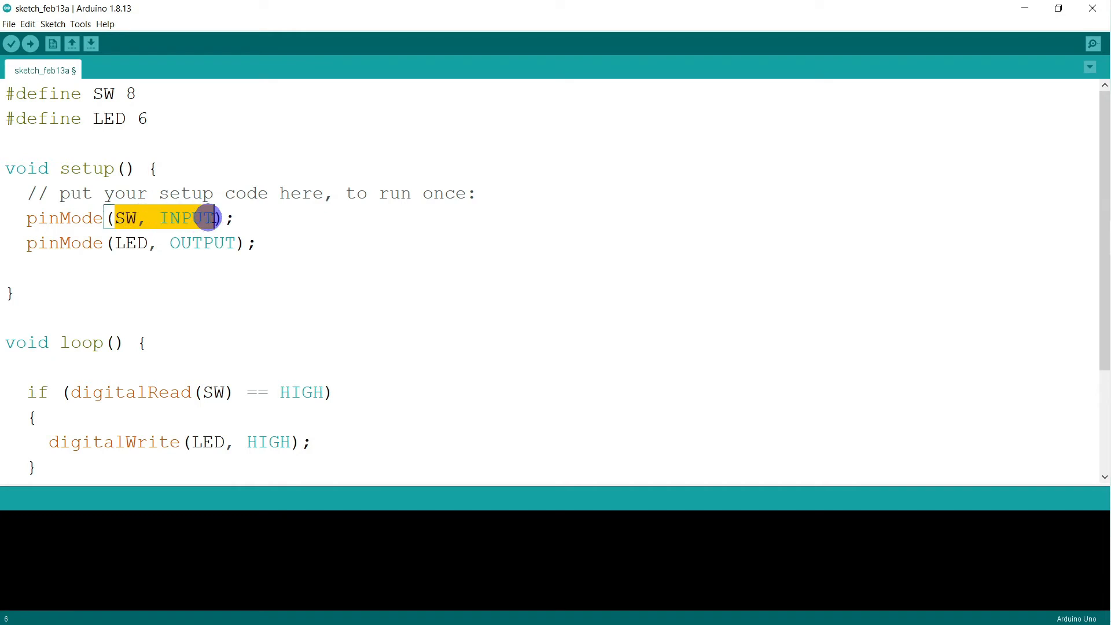
pyautogui.click(368, 244)
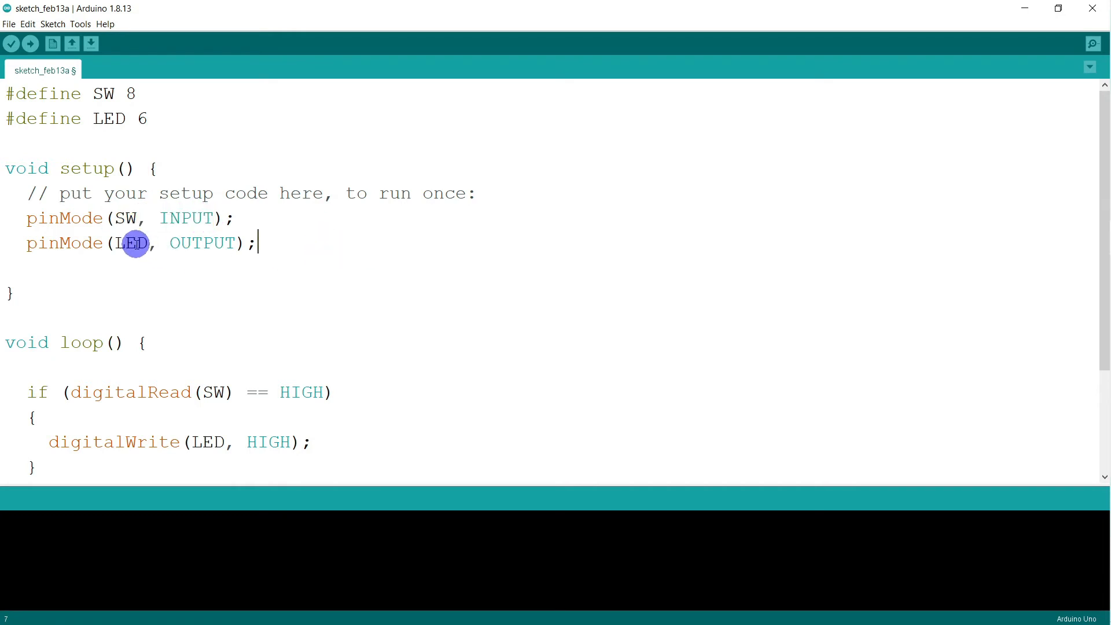
pyautogui.moveTo(114, 242); pyautogui.dragTo(232, 243)
pyautogui.click(372, 292)
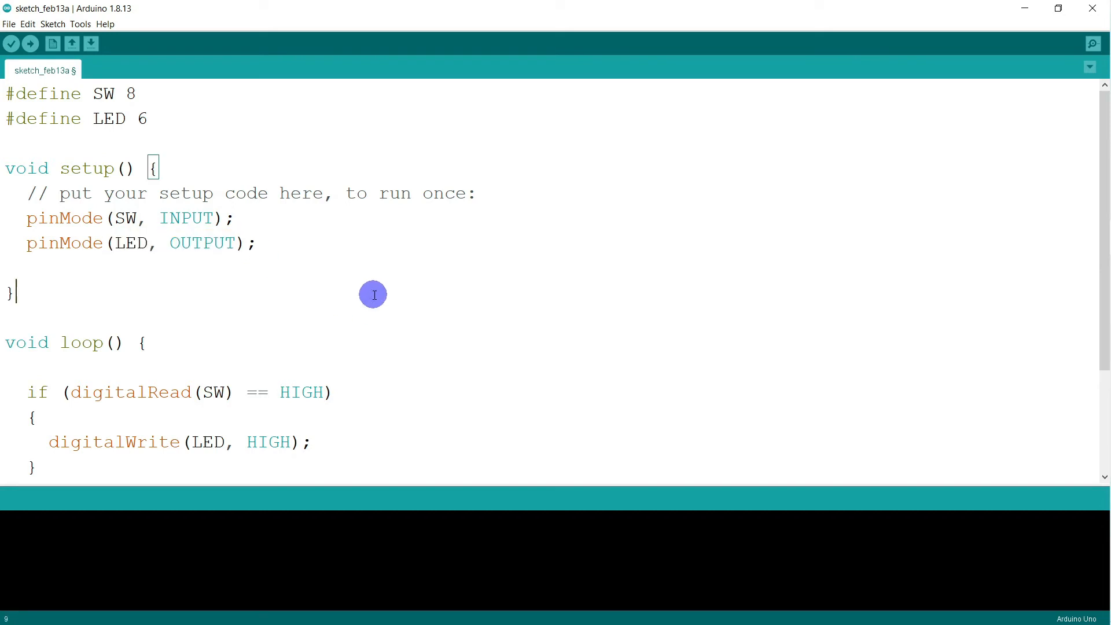
pyautogui.scroll(-2, 374, 295)
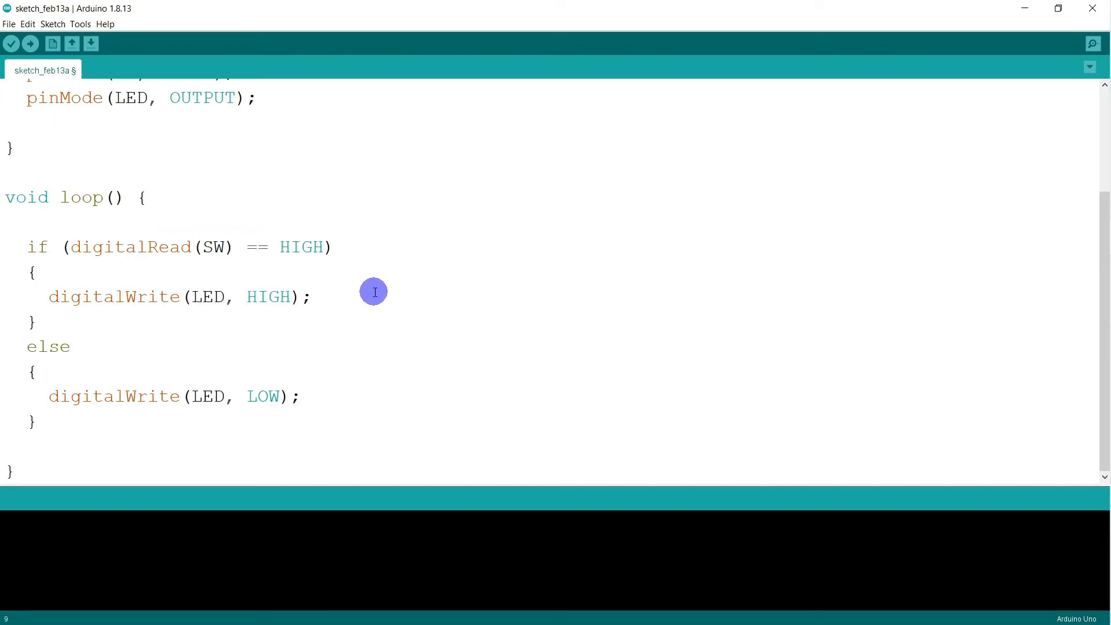
pyautogui.moveTo(193, 247); pyautogui.dragTo(312, 247)
pyautogui.moveTo(191, 296); pyautogui.dragTo(291, 297)
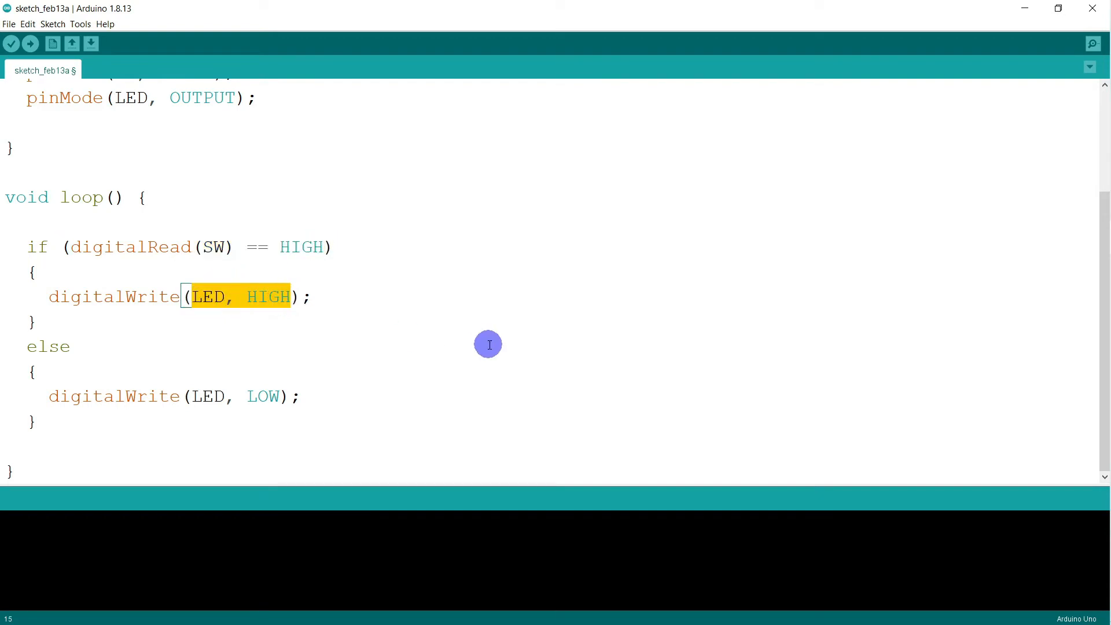
# Export the sketch's compiled binary, saving the sketch as SW1 in the Code folder inside Demo on the Desktop
pyautogui.click(489, 345)
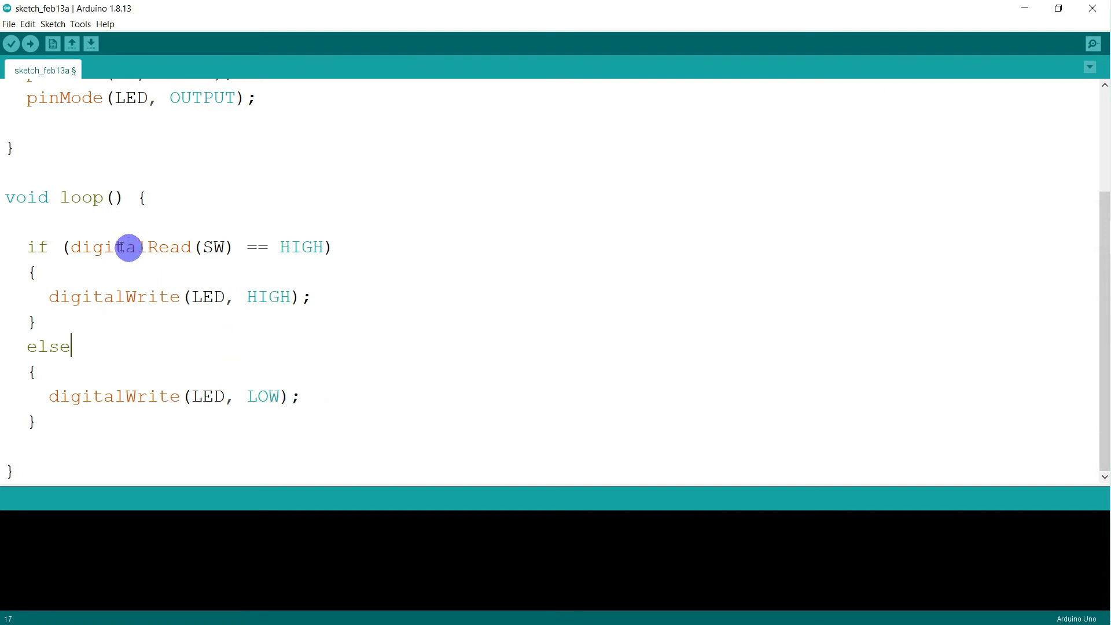
pyautogui.click(54, 26)
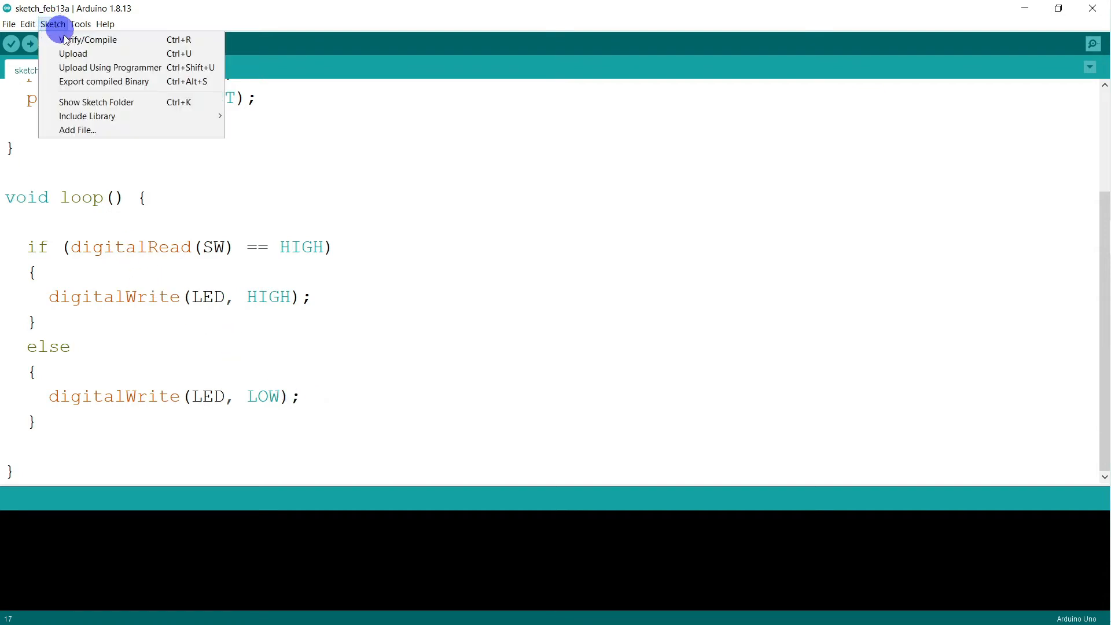
pyautogui.click(154, 88)
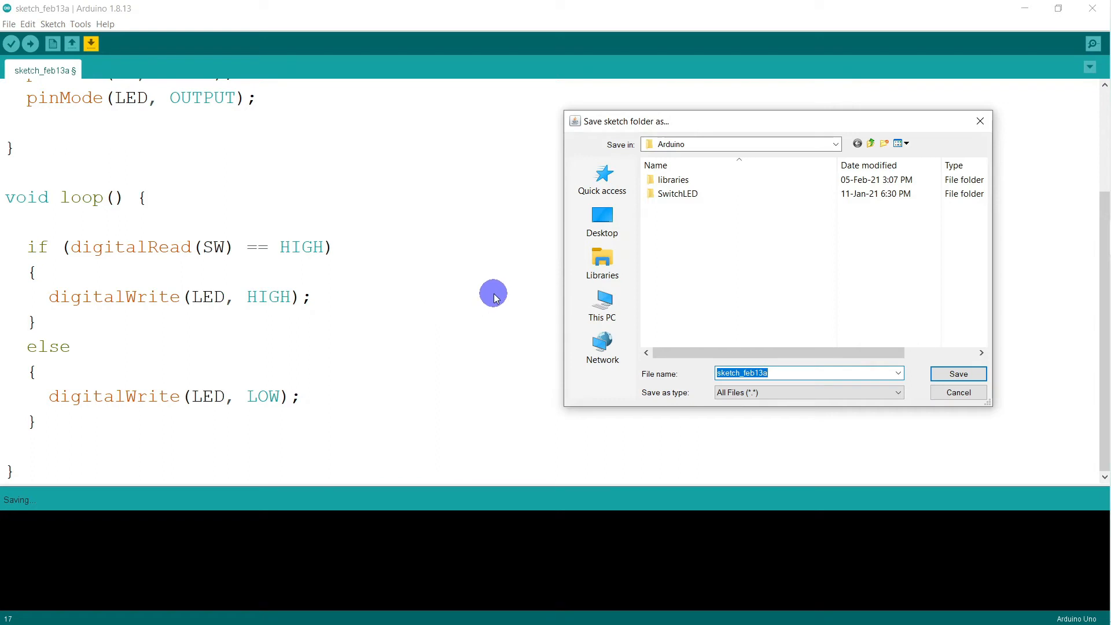
pyautogui.click(599, 223)
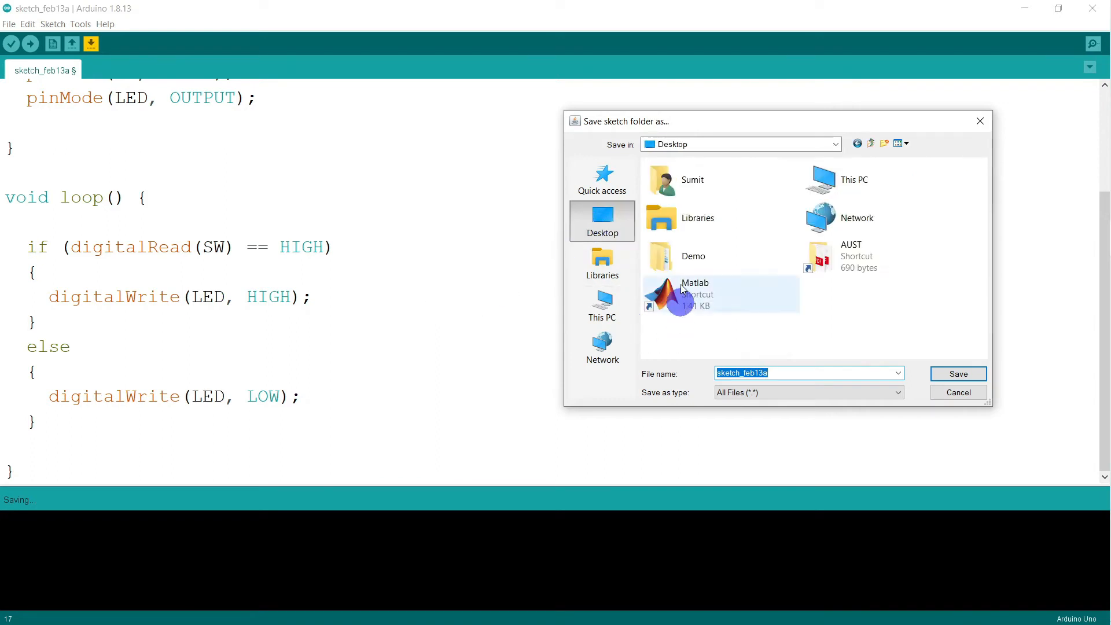
pyautogui.doubleClick(695, 255)
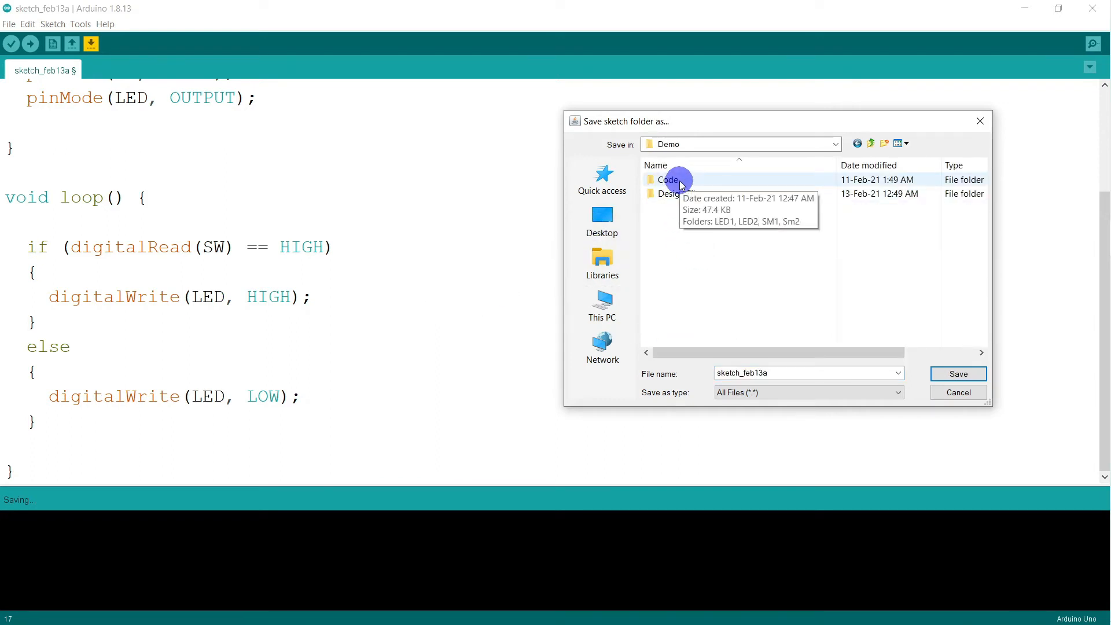
pyautogui.doubleClick(681, 185)
pyautogui.doubleClick(777, 373)
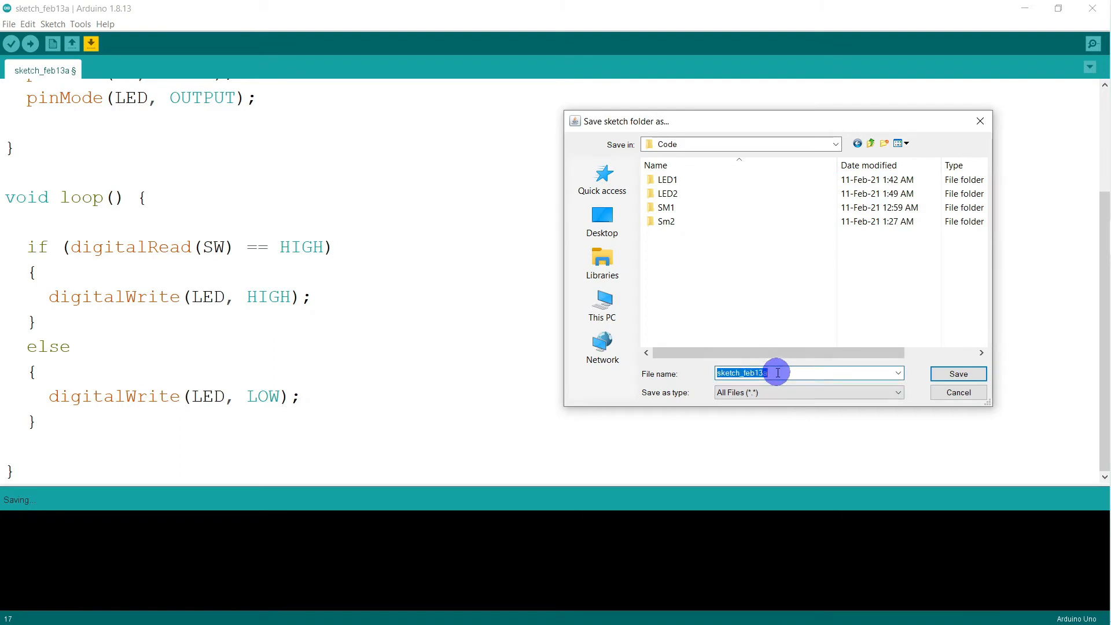
pyautogui.write('S')
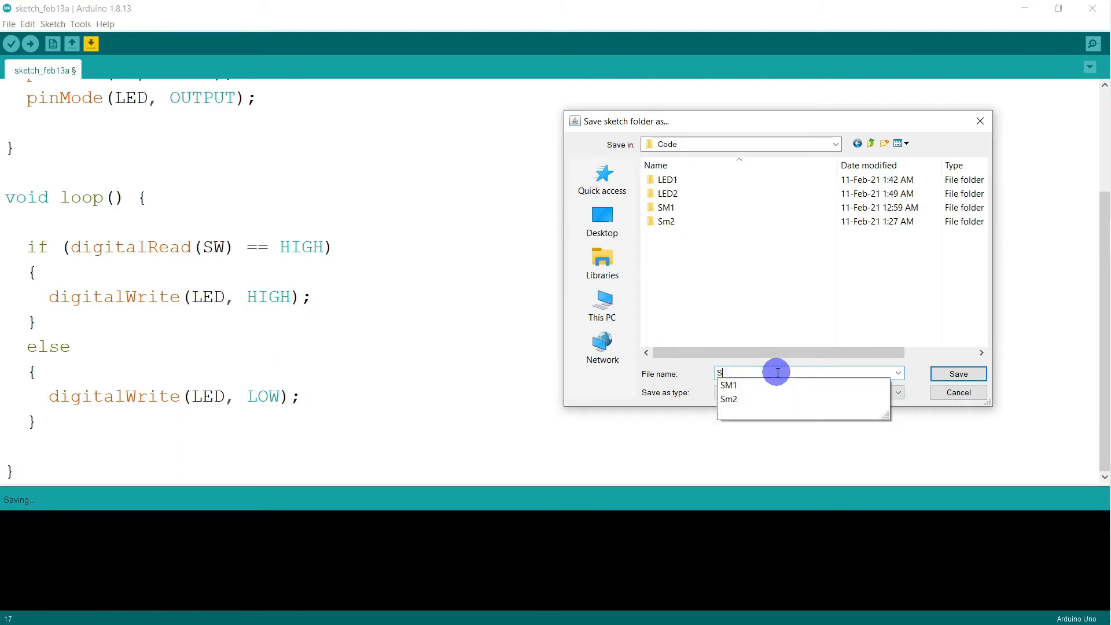
pyautogui.write('w')
pyautogui.press('BackSpace')
pyautogui.write('W1')
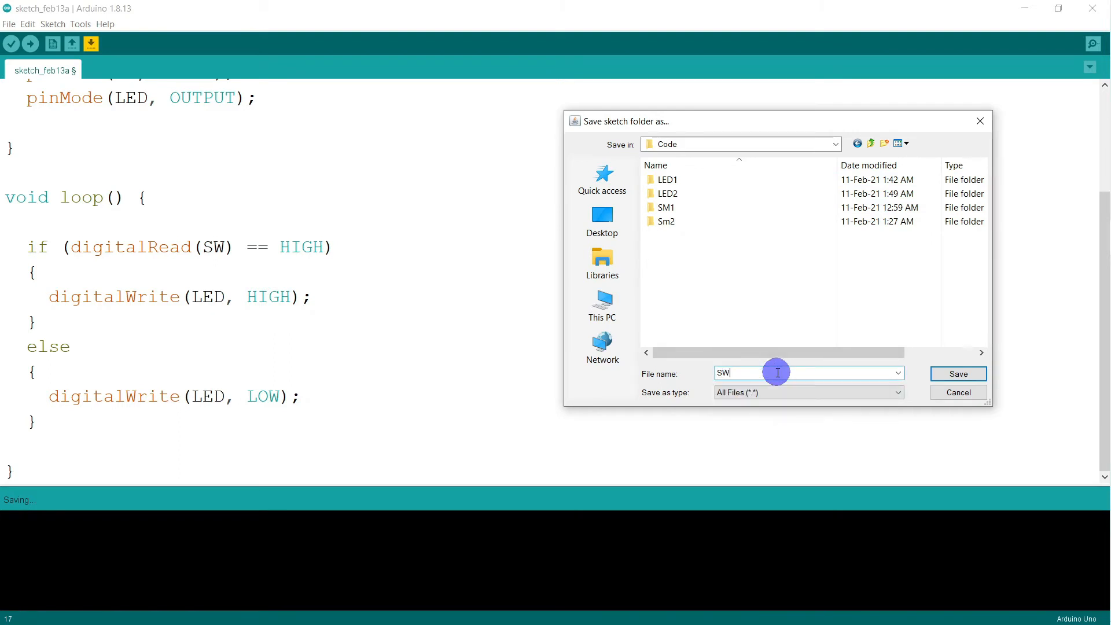
pyautogui.click(960, 373)
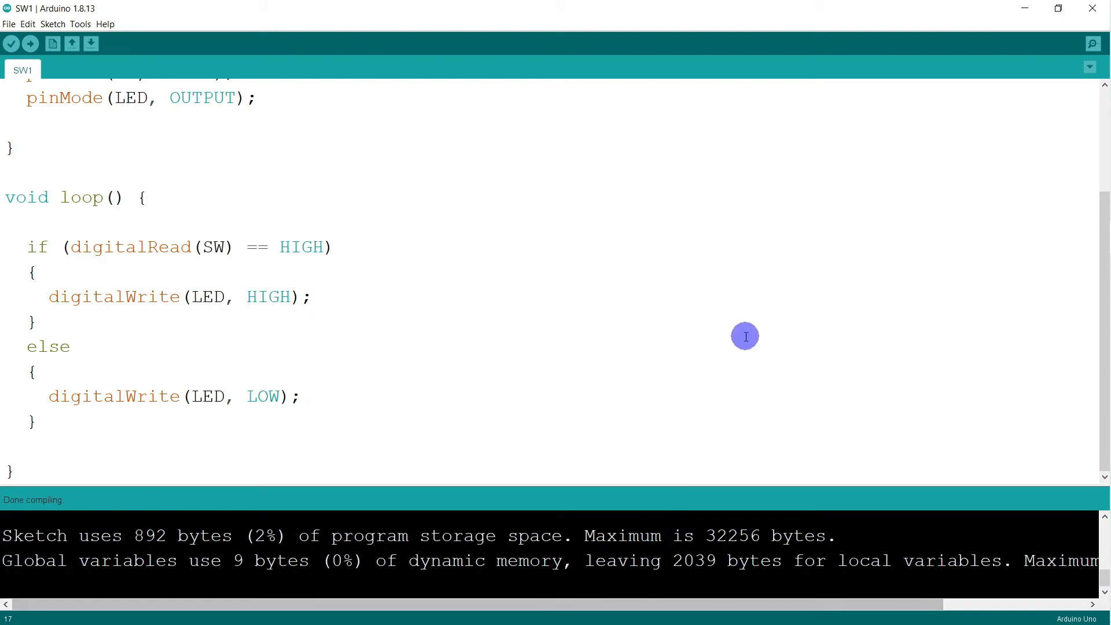
# Switch back to the Proteus schematic and open the Arduino Uno R3's component properties
pyautogui.click(1059, 8)
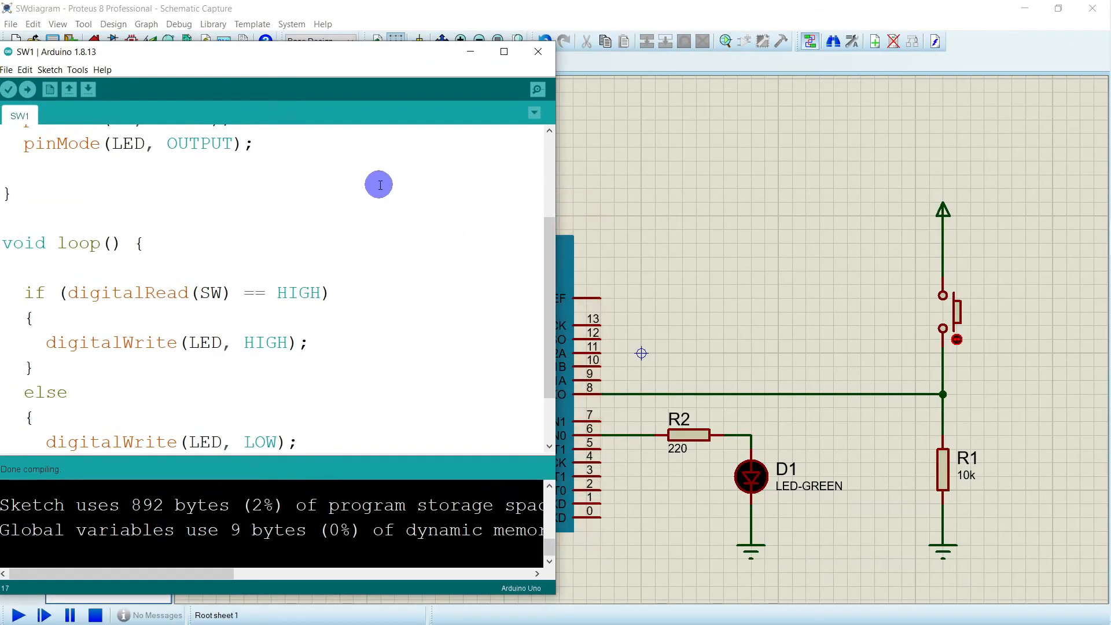
pyautogui.click(470, 53)
pyautogui.click(386, 379)
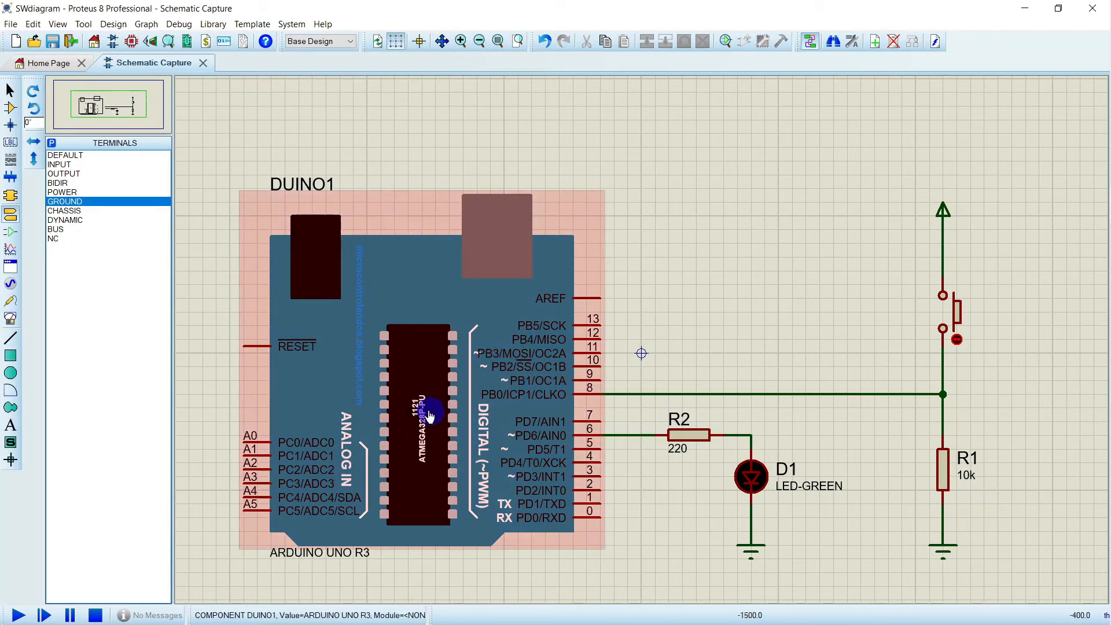
pyautogui.doubleClick(426, 383)
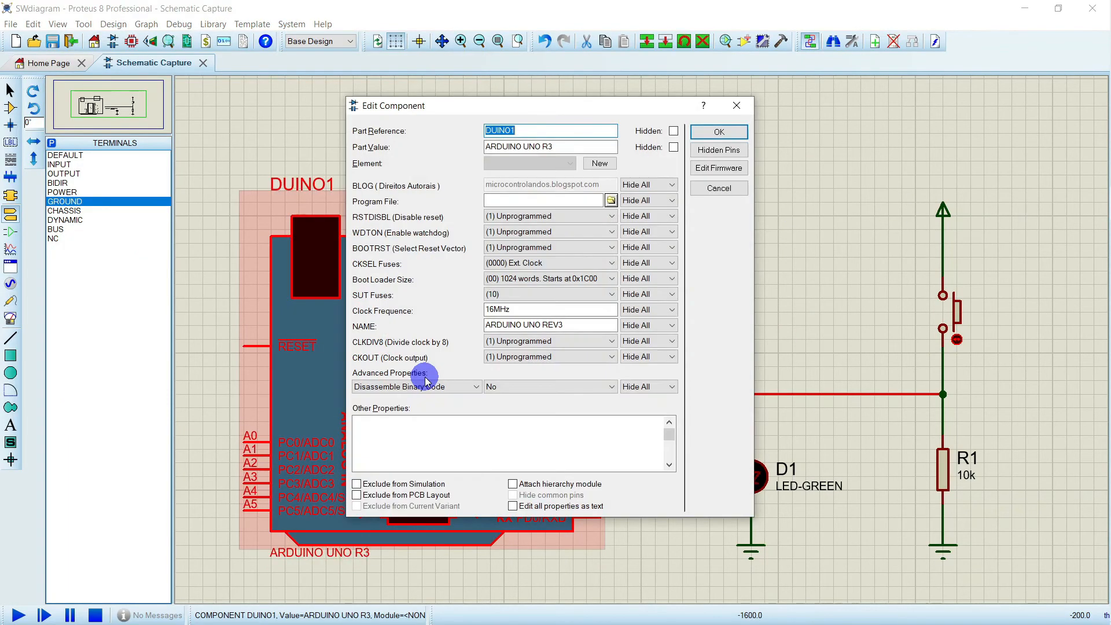
# Load SW1.ino.standard.hex from the Desktop's Demo\Code\SW1 folder as the Arduino's program file and deselect the board
pyautogui.click(610, 200)
pyautogui.click(335, 254)
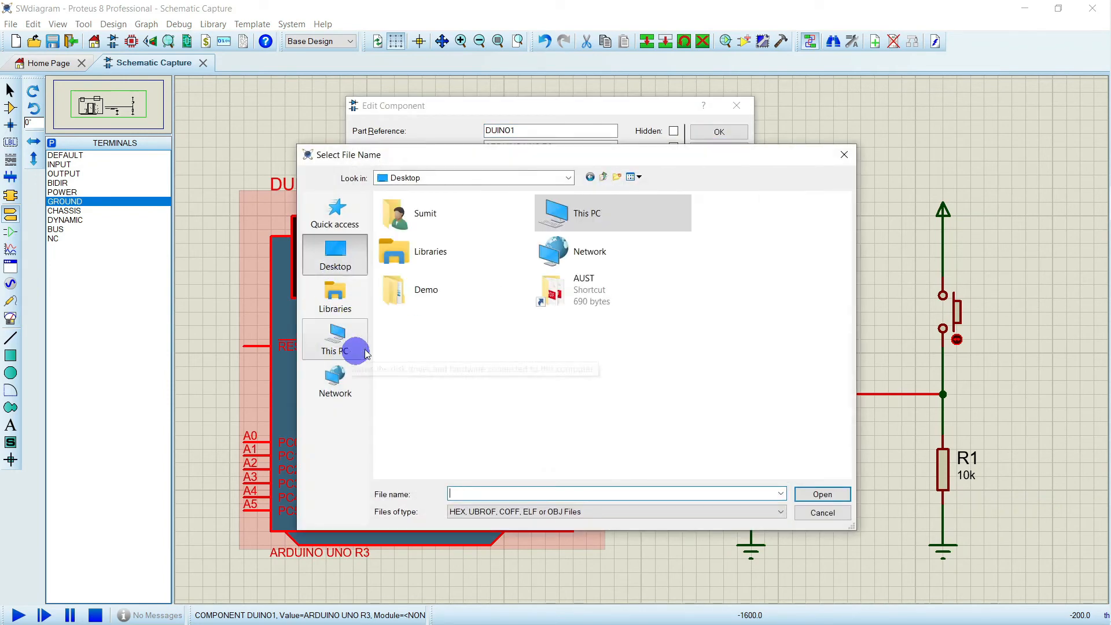
pyautogui.doubleClick(399, 287)
pyautogui.doubleClick(400, 214)
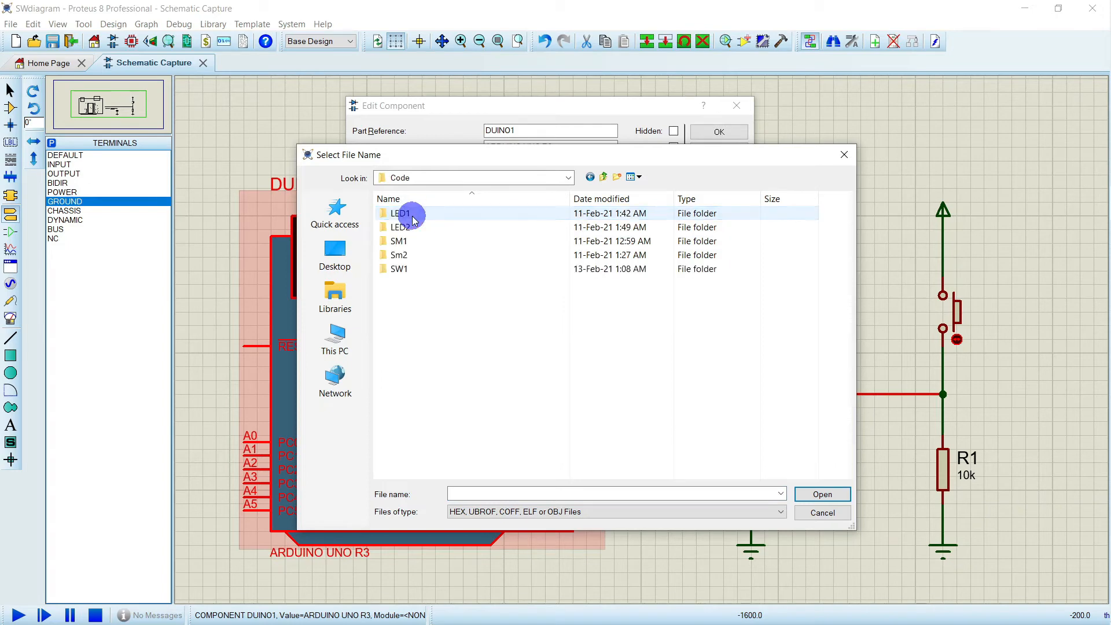
pyautogui.click(398, 268)
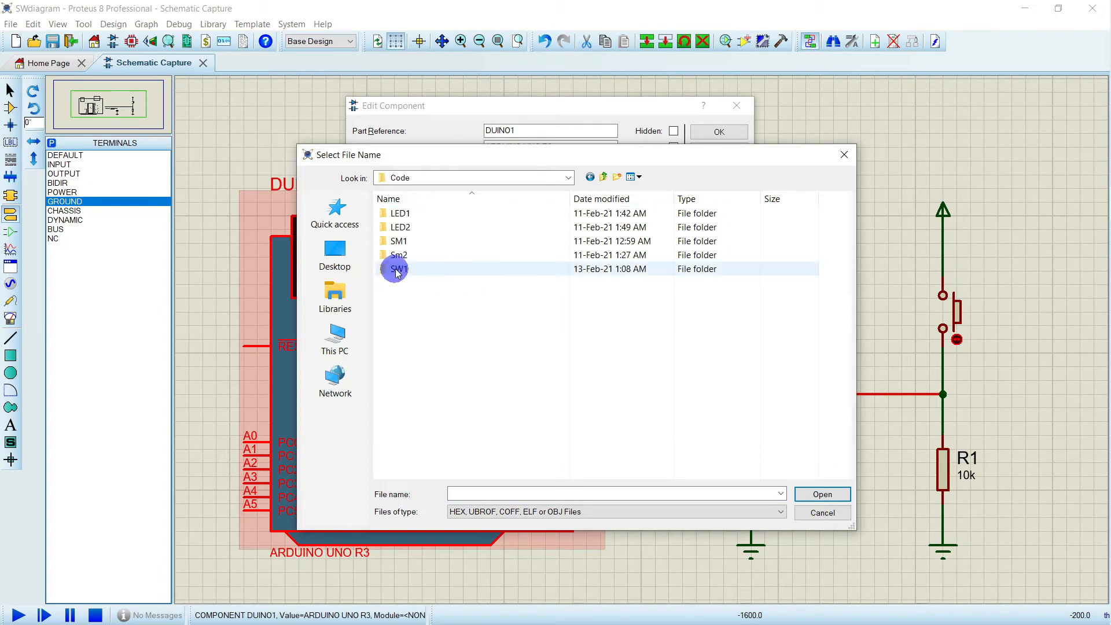
pyautogui.doubleClick(426, 273)
pyautogui.click(459, 213)
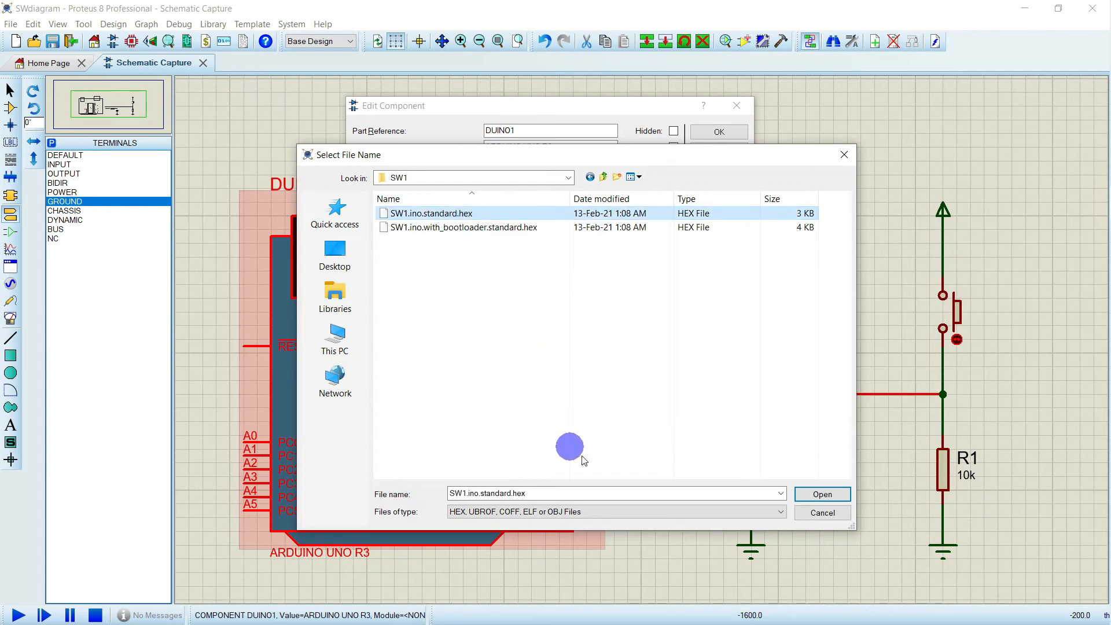
pyautogui.click(821, 495)
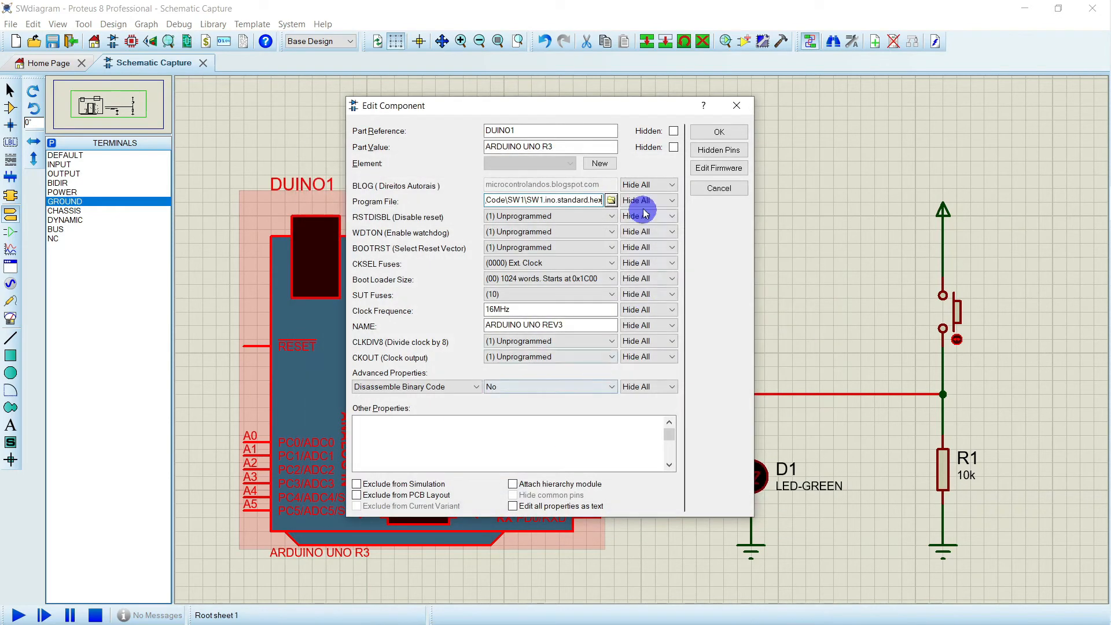
pyautogui.click(716, 133)
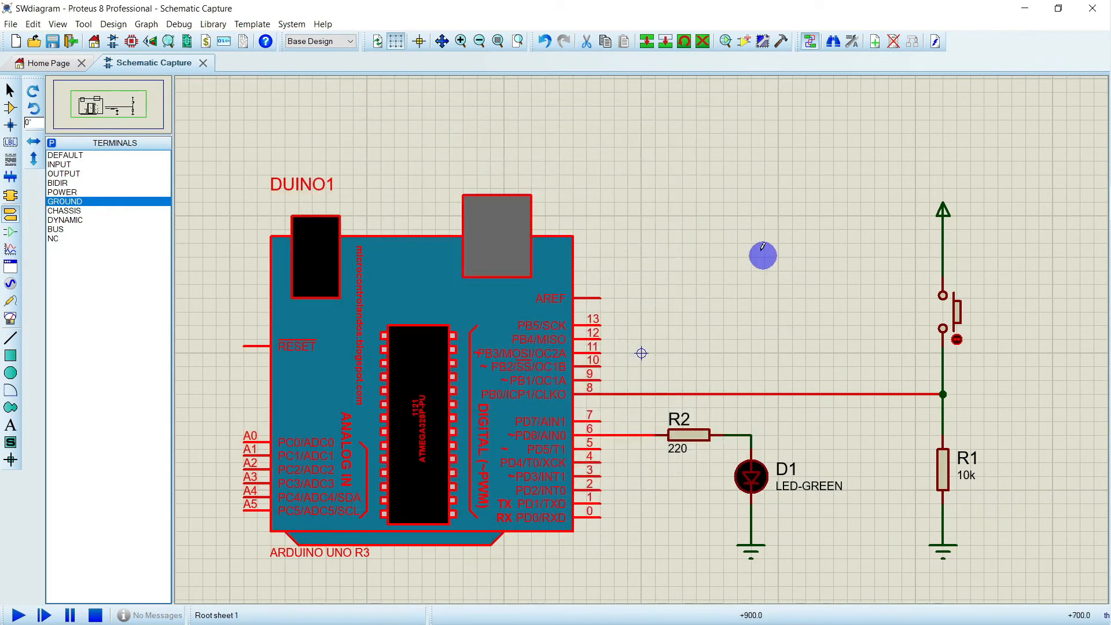
pyautogui.click(724, 223)
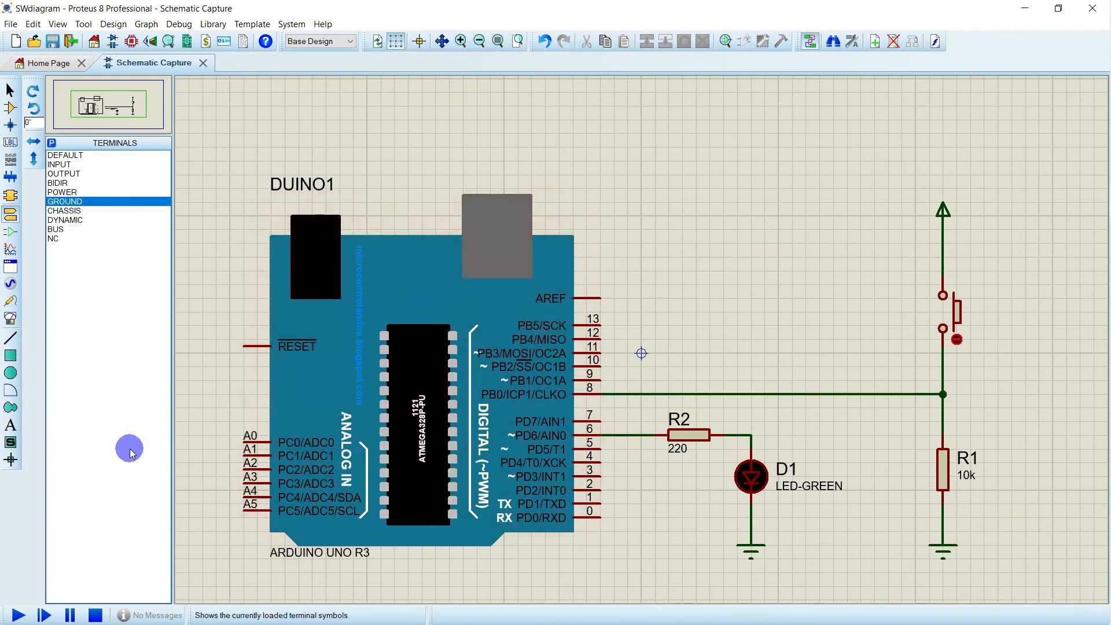
# Run the simulation, operate the push button several times to check the green LED's response, and stop the simulation
pyautogui.click(18, 615)
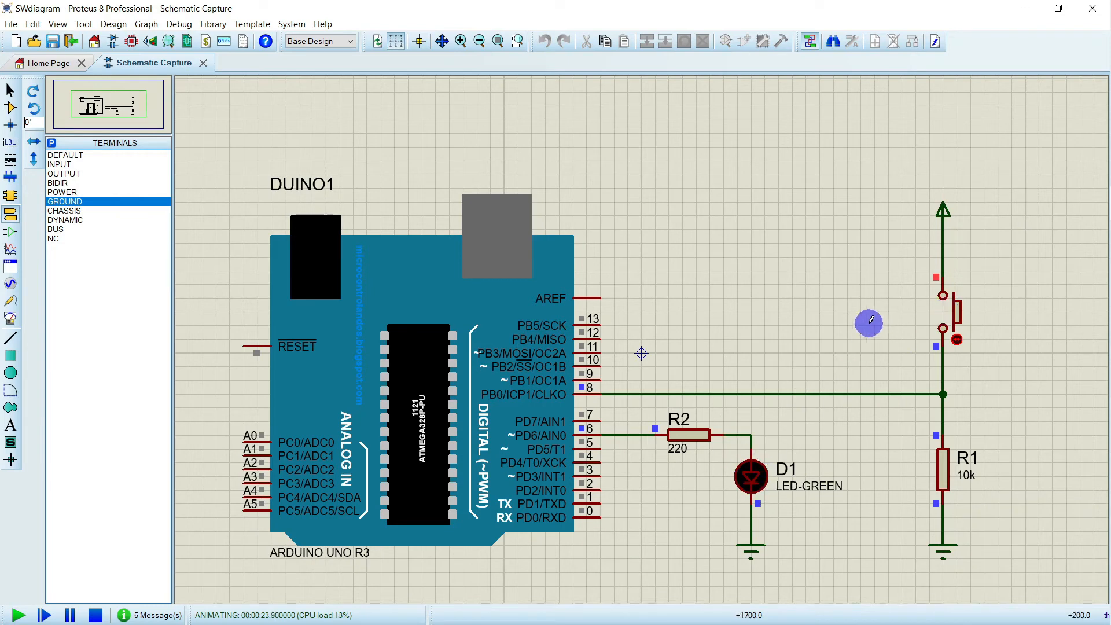
pyautogui.click(943, 317)
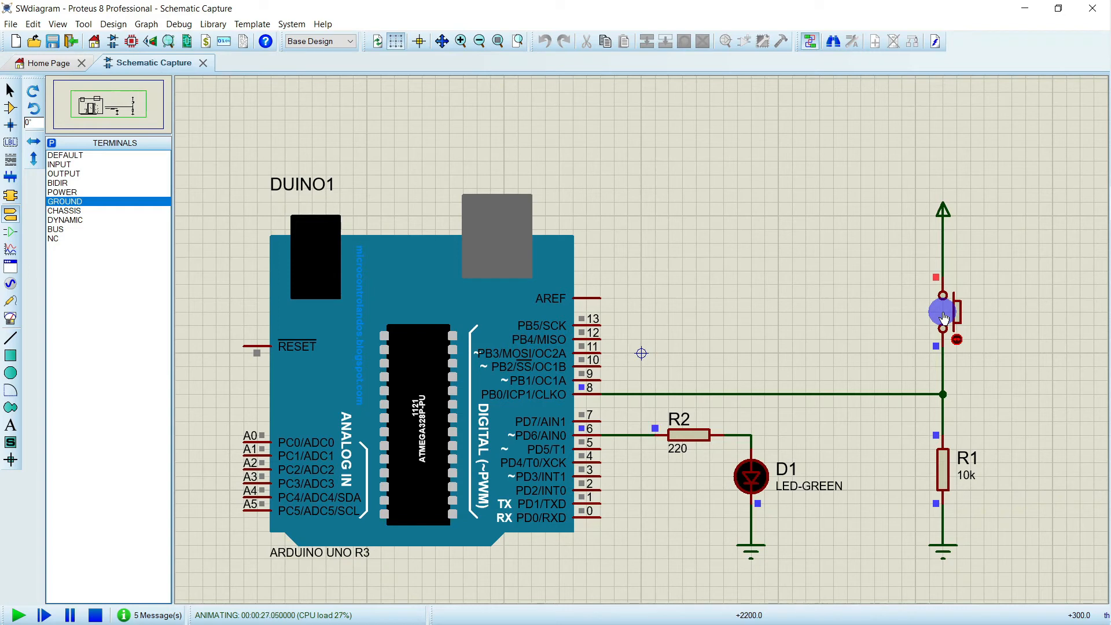
pyautogui.click(943, 317)
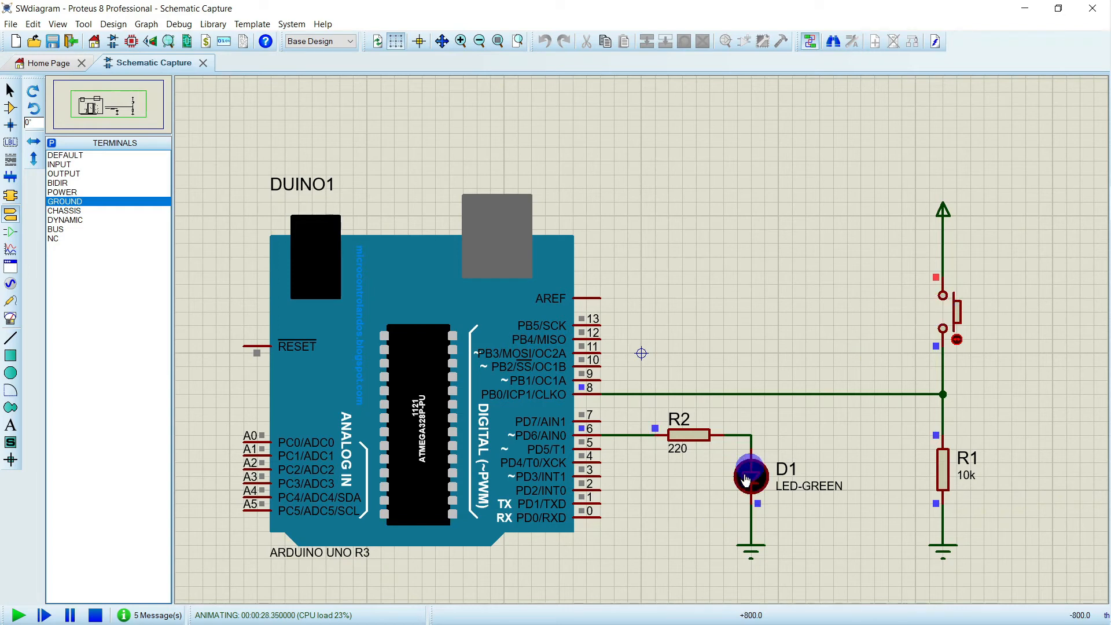
pyautogui.click(940, 318)
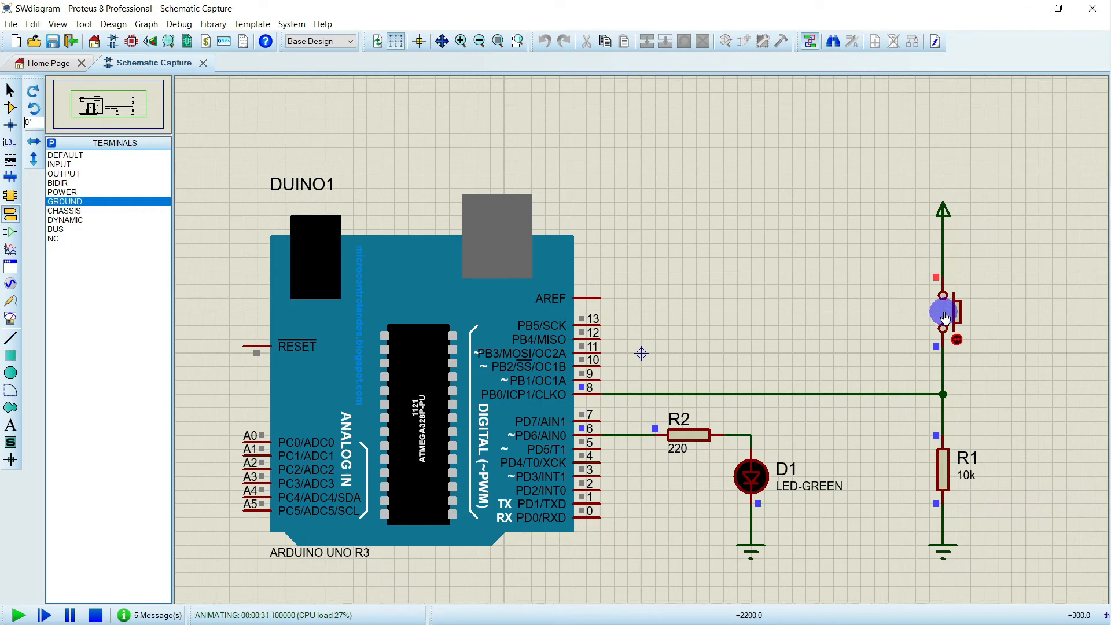
pyautogui.click(944, 317)
pyautogui.click(945, 318)
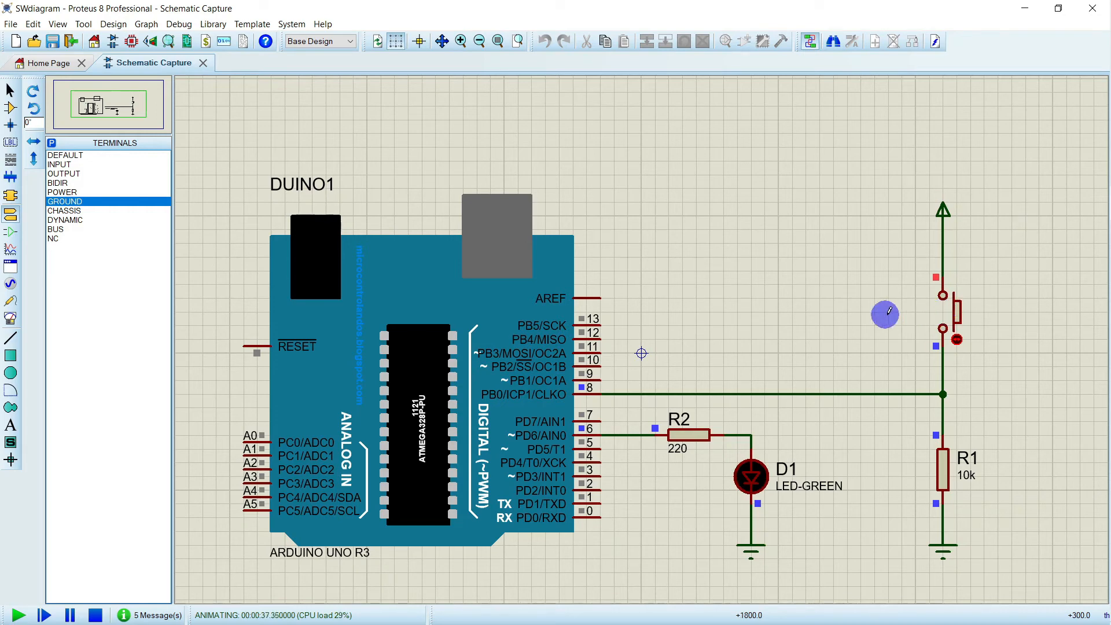
pyautogui.click(945, 315)
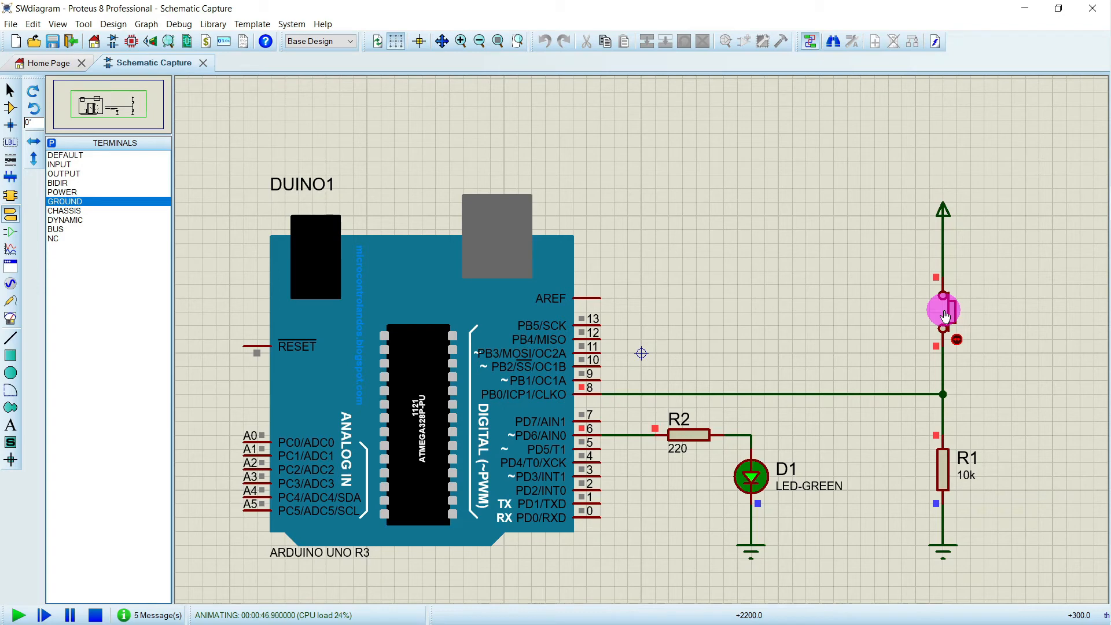
pyautogui.click(939, 316)
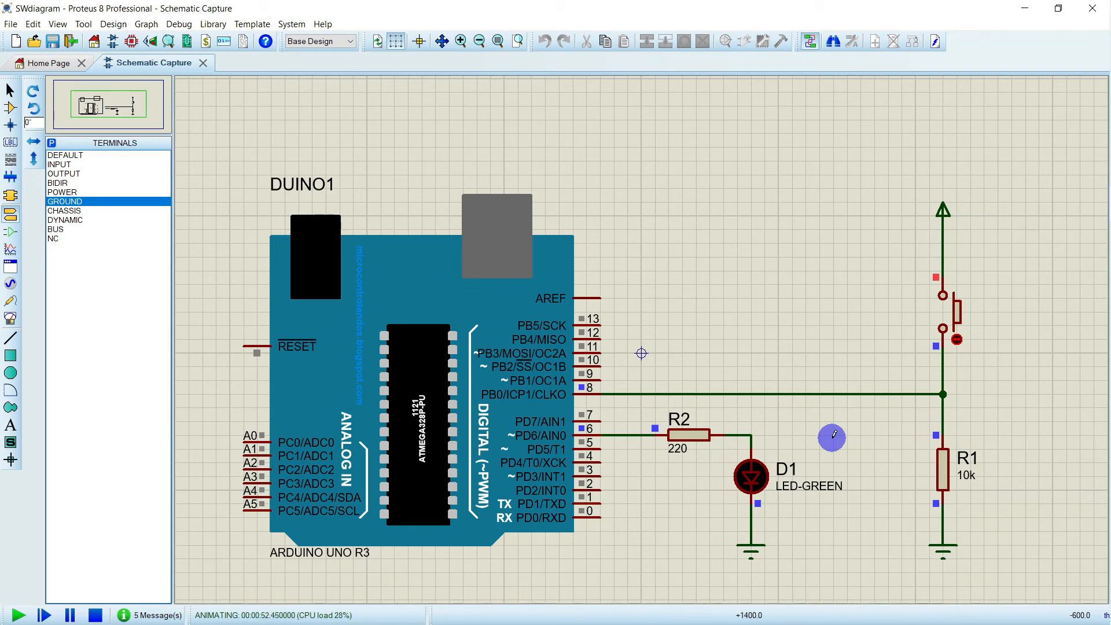
pyautogui.click(95, 614)
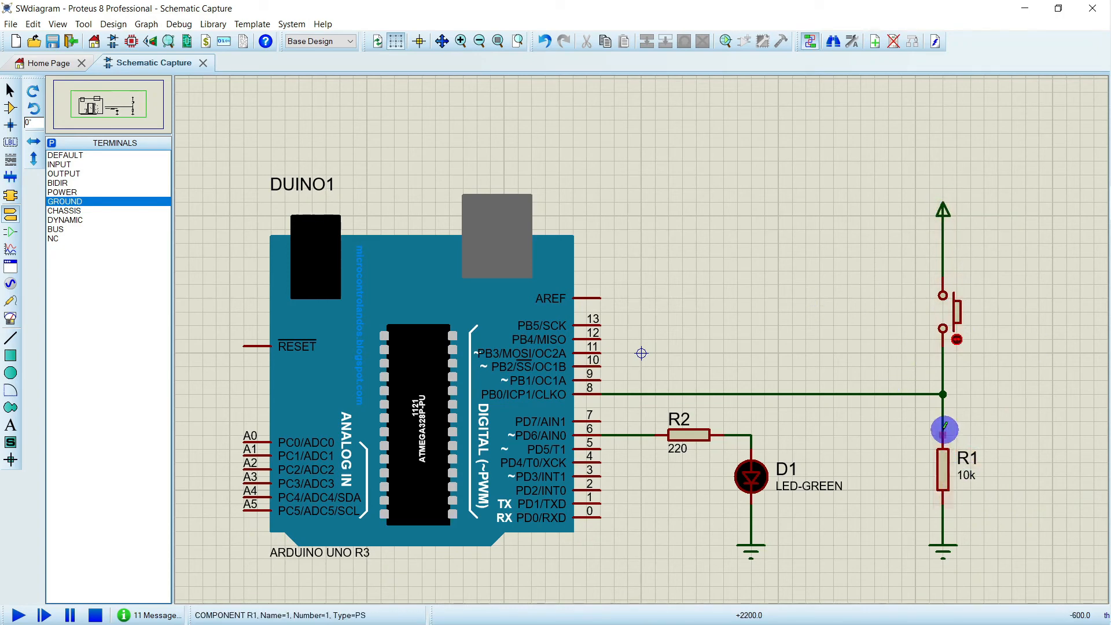
# Delete the push button and the 10k resistor R1, keeping the power and ground terminals
pyautogui.rightClick(965, 316)
pyautogui.rightClick(965, 315)
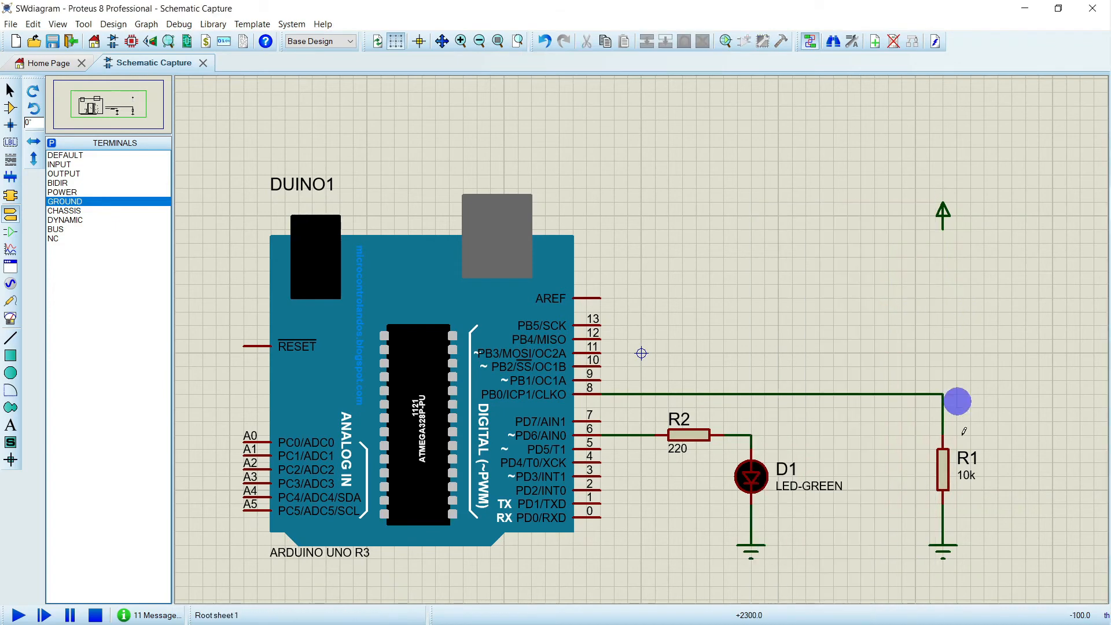
pyautogui.rightClick(955, 475)
pyautogui.rightClick(955, 475)
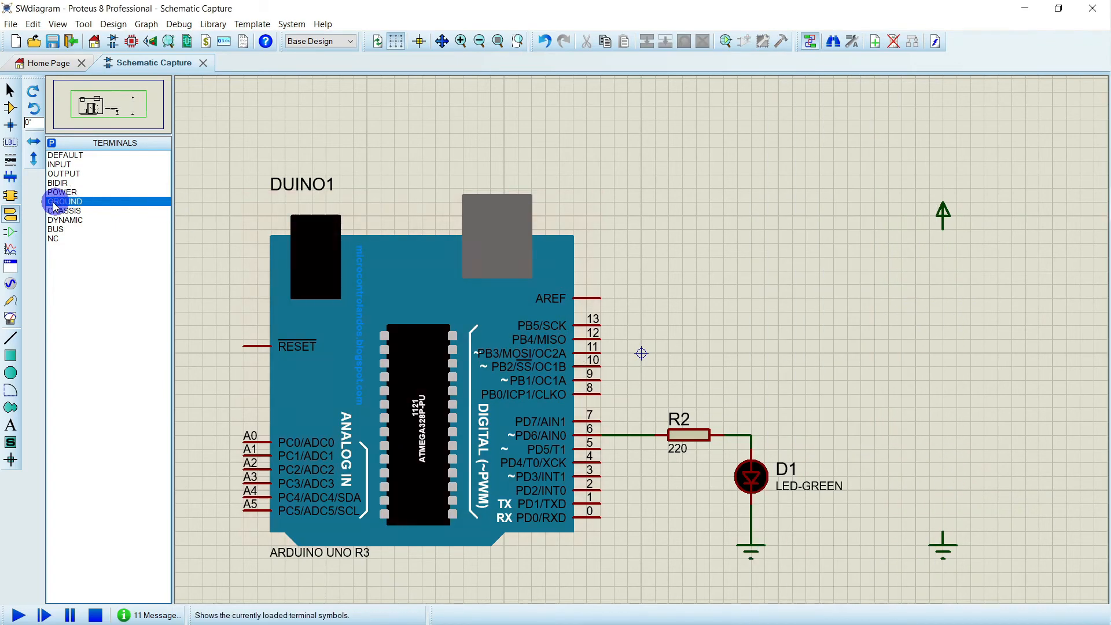
# Place a RES resistor rotated to -90° directly below the power terminal, joined to its pin, for an external pull-up
pyautogui.click(16, 109)
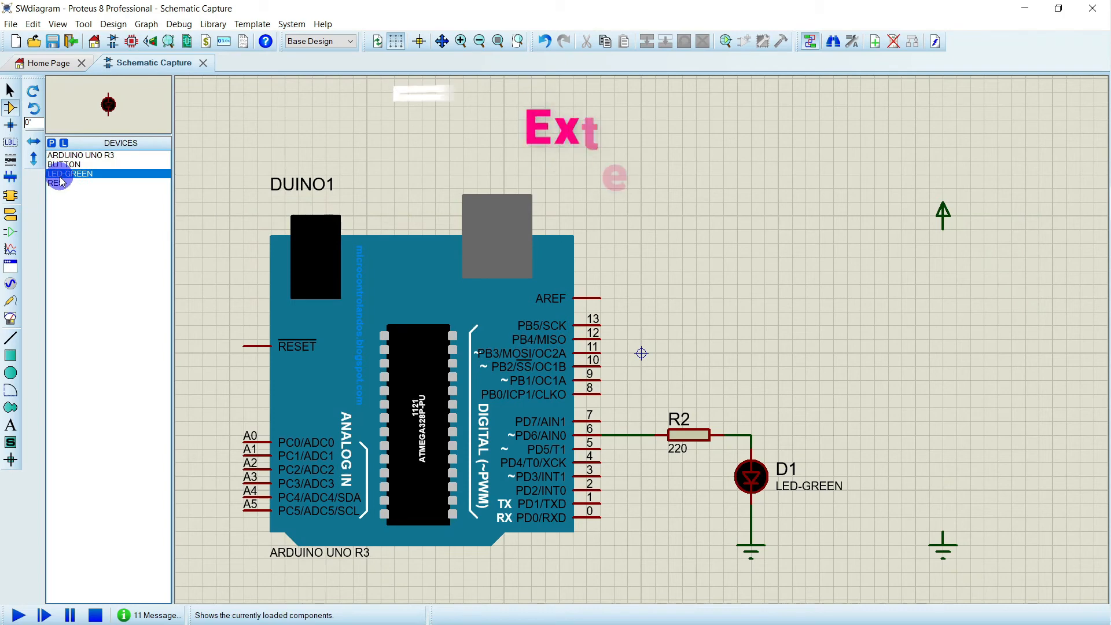
pyautogui.click(57, 184)
pyautogui.click(33, 91)
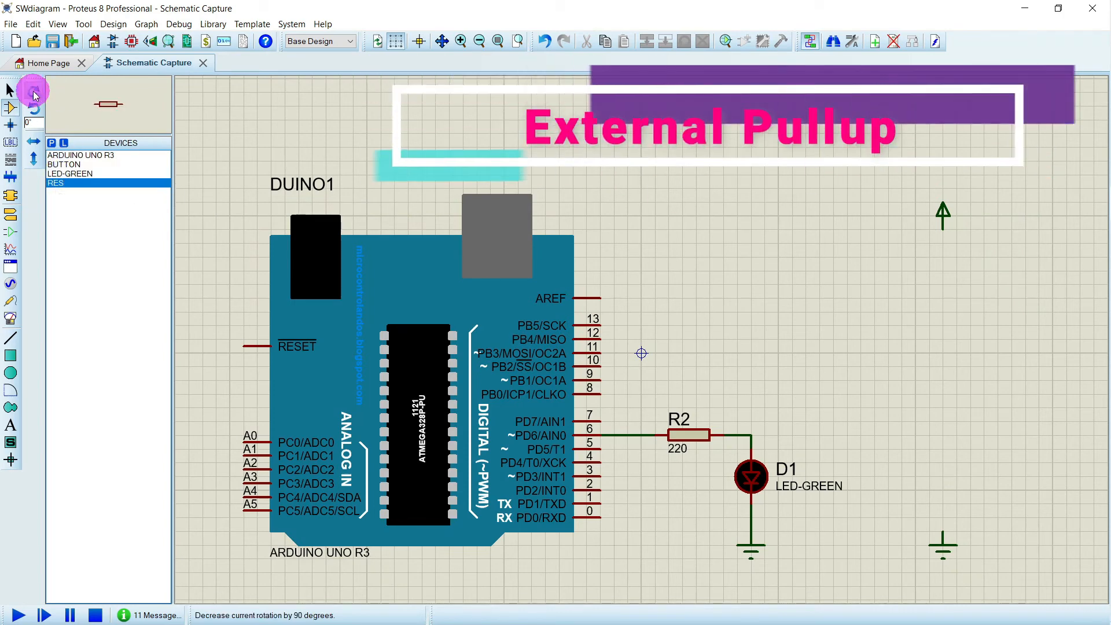
pyautogui.click(943, 279)
pyautogui.click(943, 279)
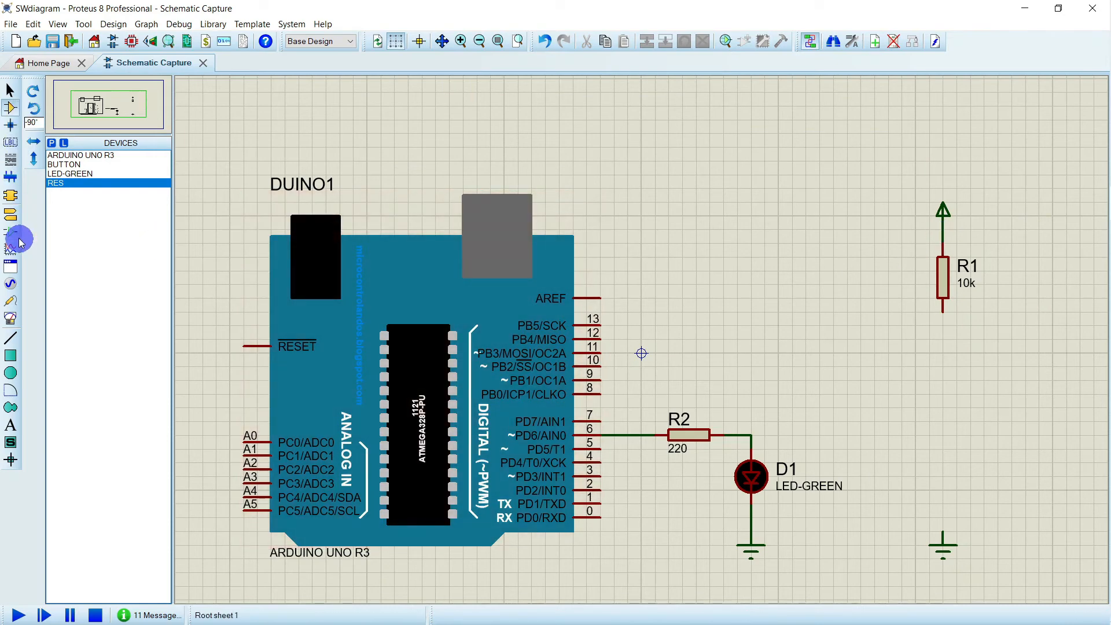
# Place a vertical BUTTON just above the free ground terminal, in line with resistor R1
pyautogui.click(73, 166)
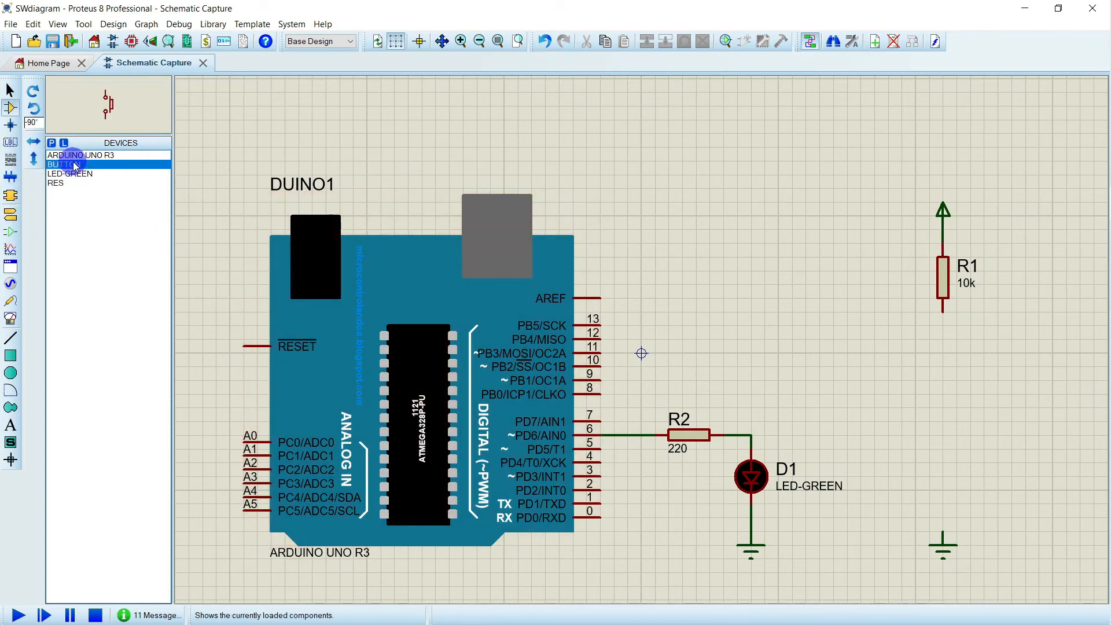
pyautogui.click(1024, 491)
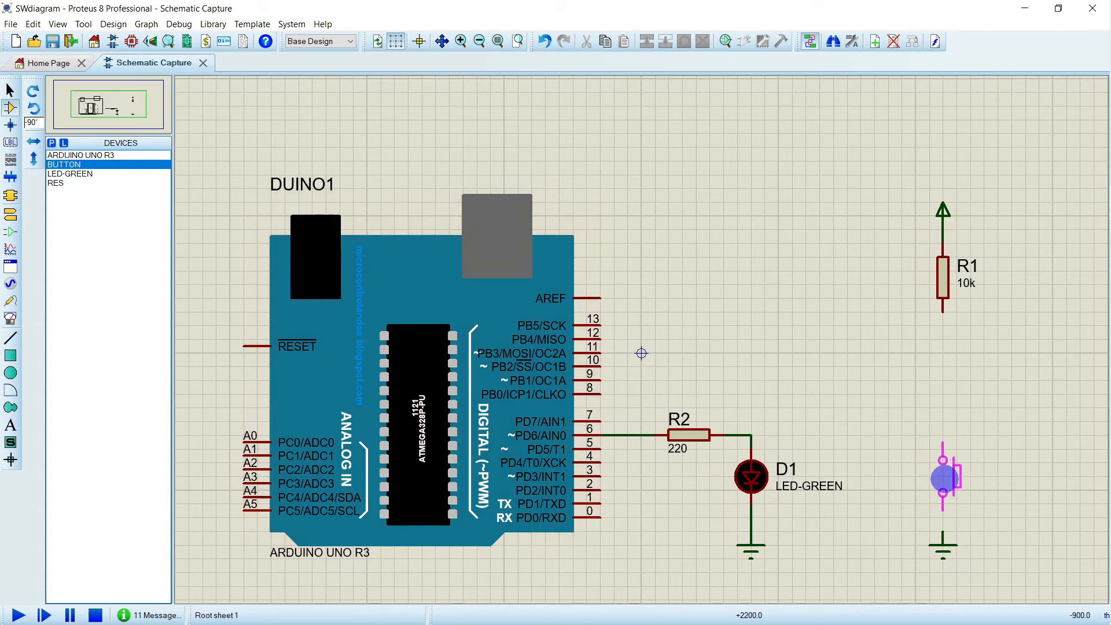
pyautogui.click(947, 474)
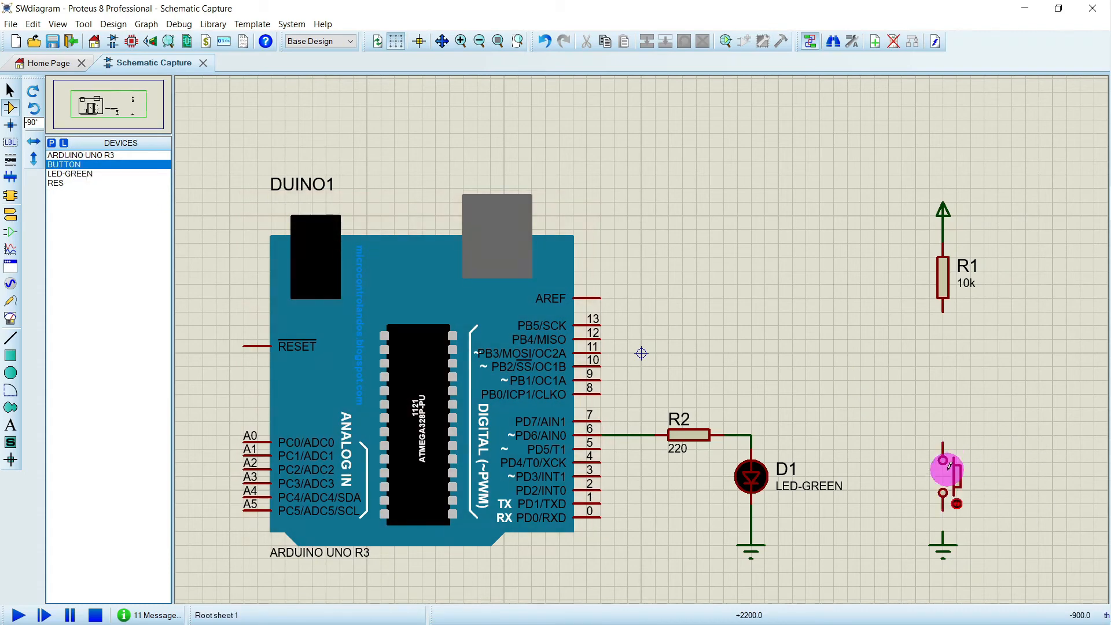
# Wire the button between ground and resistor R1, and connect Arduino pin 8 to the wire joining the button and R1
pyautogui.click(947, 507)
pyautogui.click(943, 531)
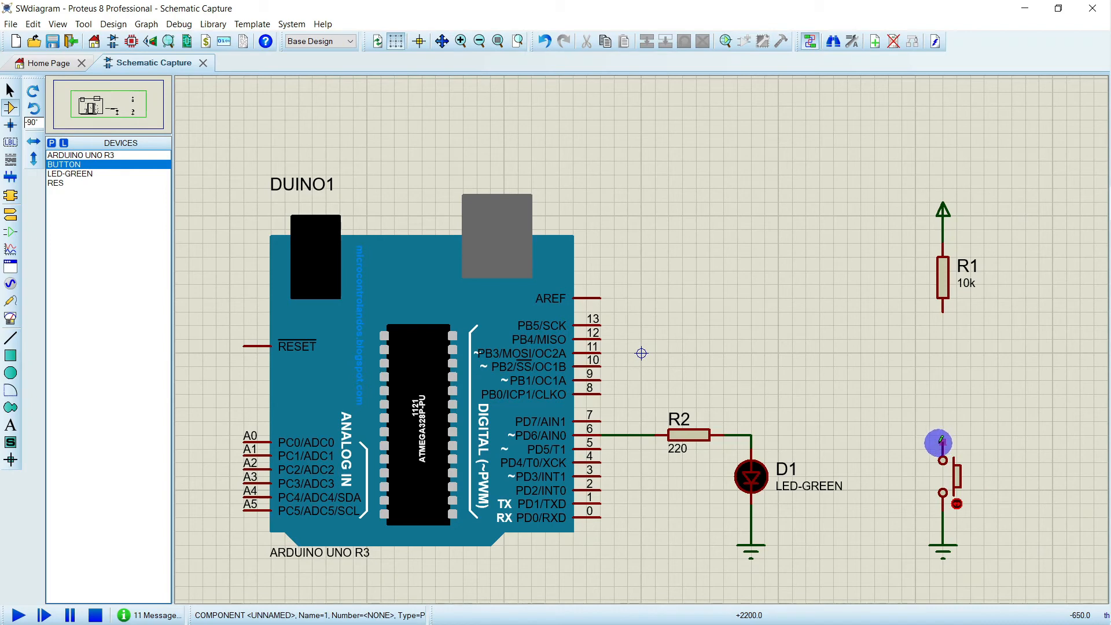
pyautogui.click(943, 440)
pyautogui.click(942, 314)
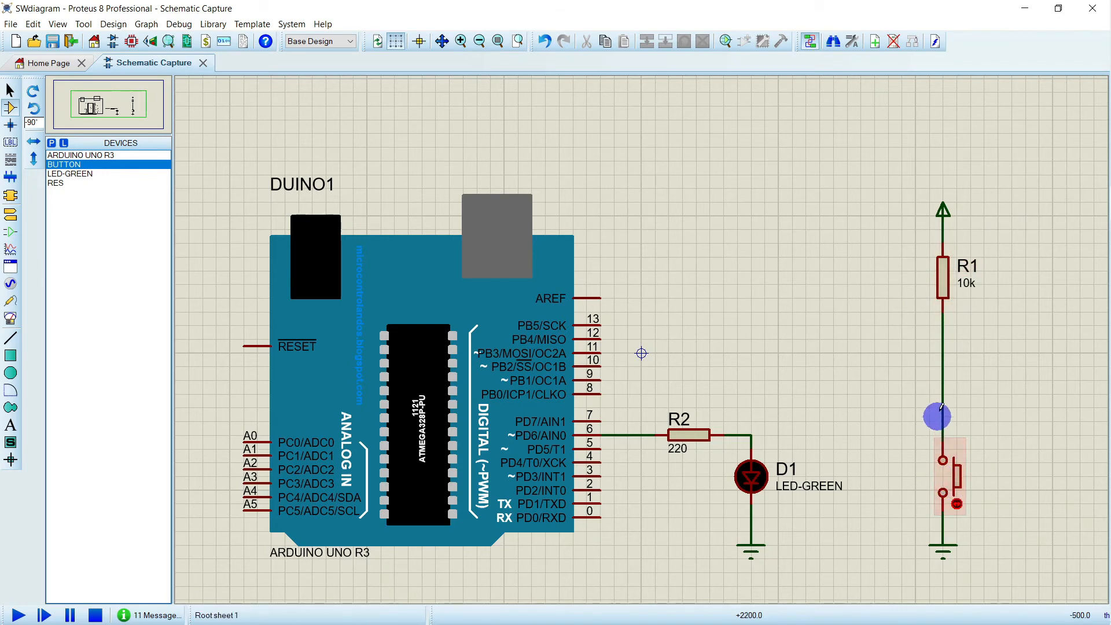
pyautogui.click(602, 393)
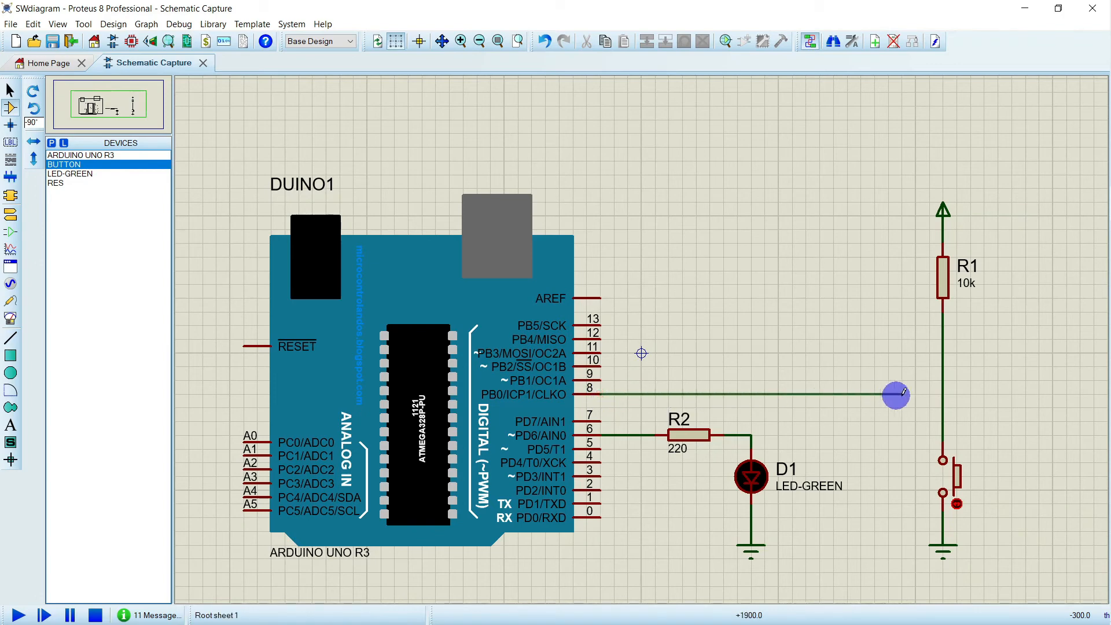
pyautogui.click(938, 394)
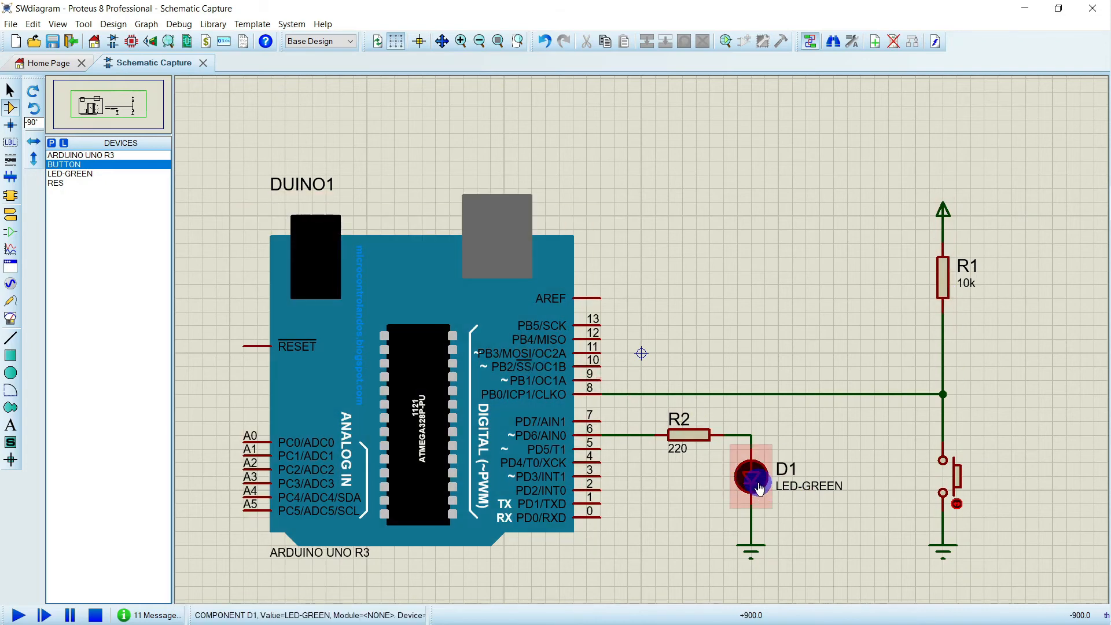
# Operate the push button with the simulation stopped to examine how its contact closes and opens
pyautogui.click(943, 478)
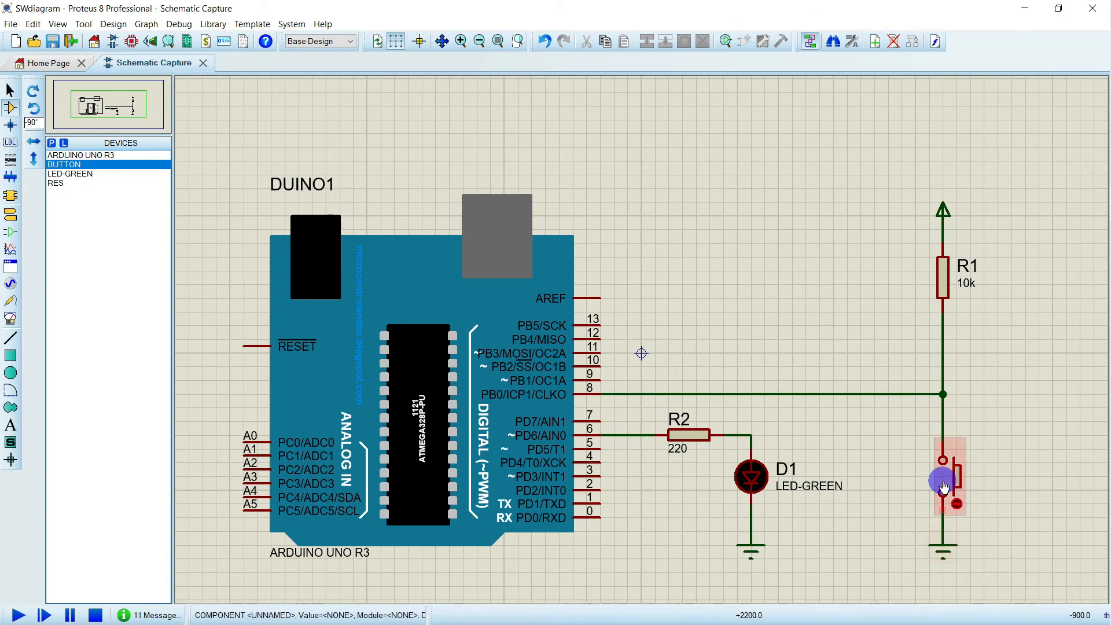
pyautogui.click(944, 486)
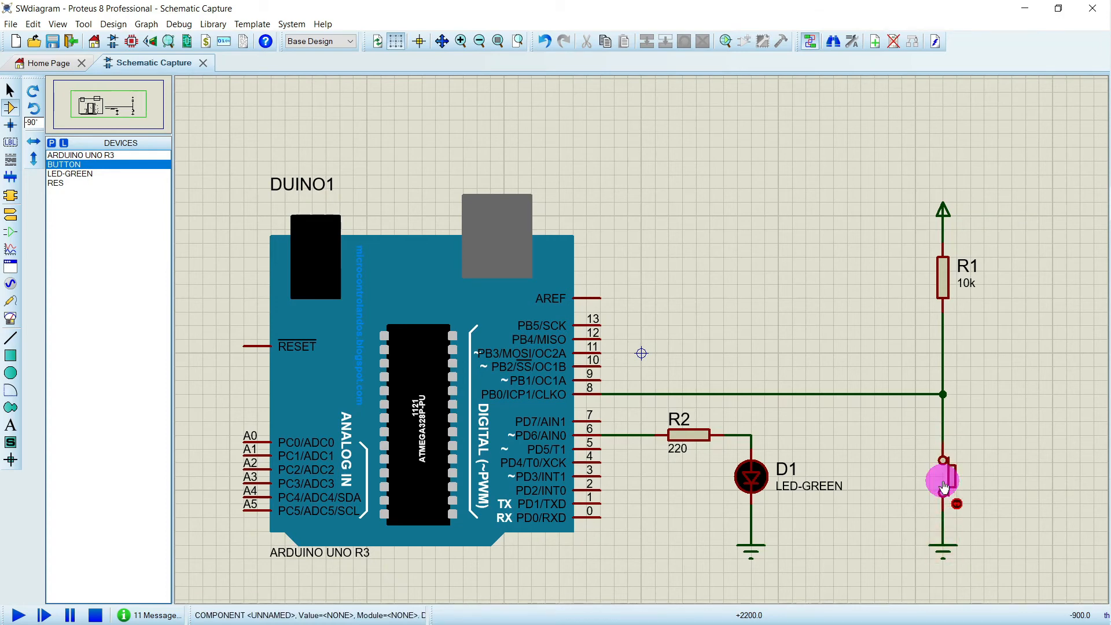
pyautogui.moveTo(943, 485); pyautogui.dragTo(920, 451)
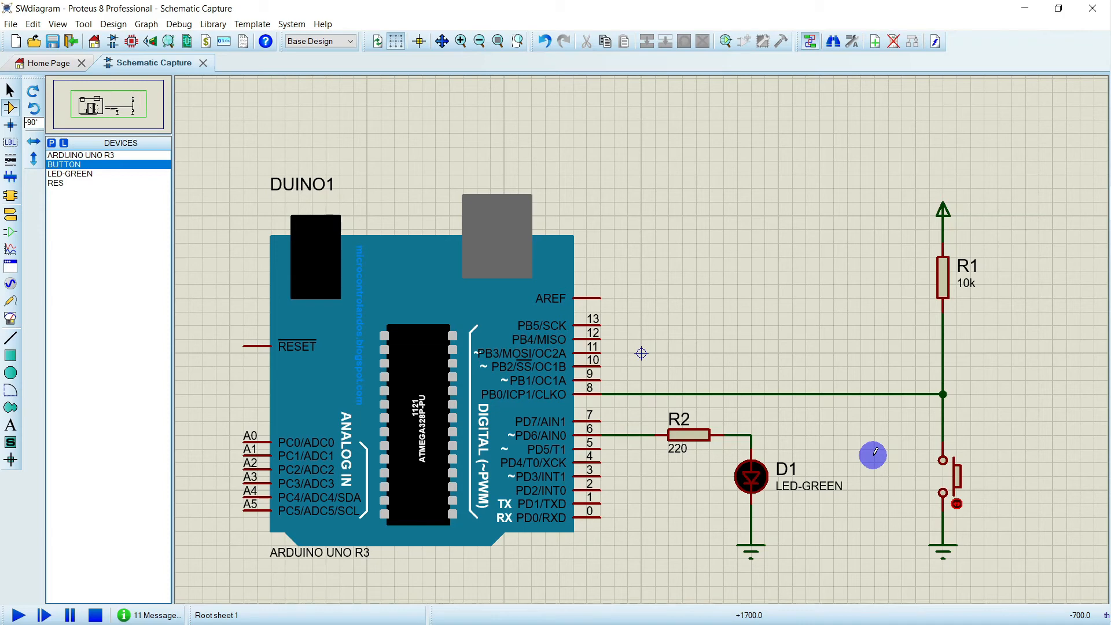
# Run the pull-up circuit simulation, operate the push button repeatedly to check LED D1's response, and stop the simulation
pyautogui.click(20, 616)
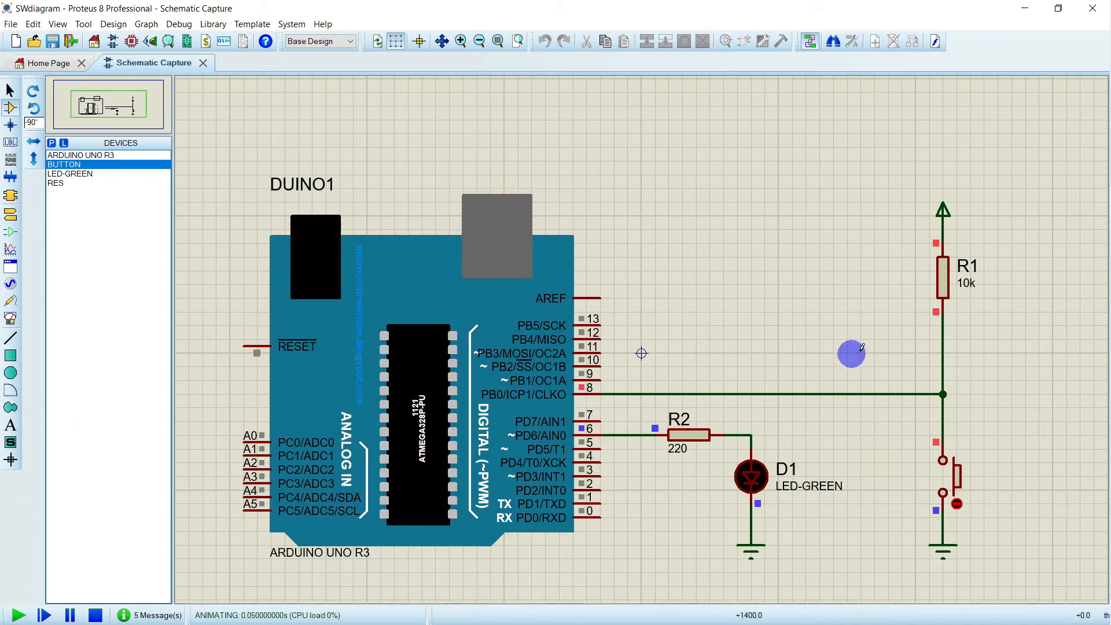
pyautogui.click(956, 501)
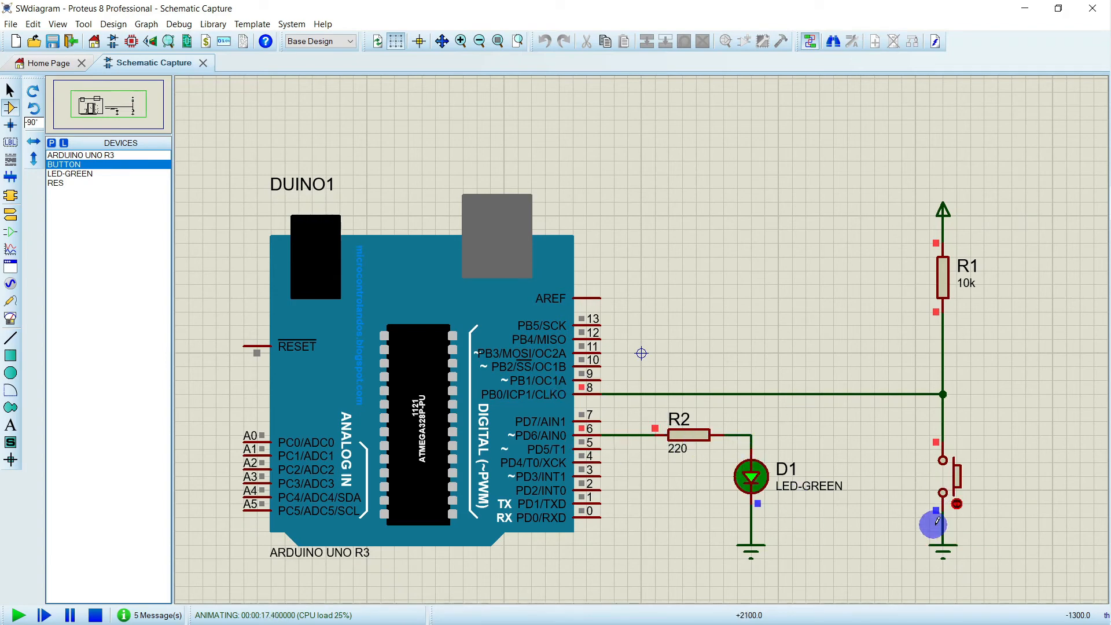
pyautogui.click(943, 480)
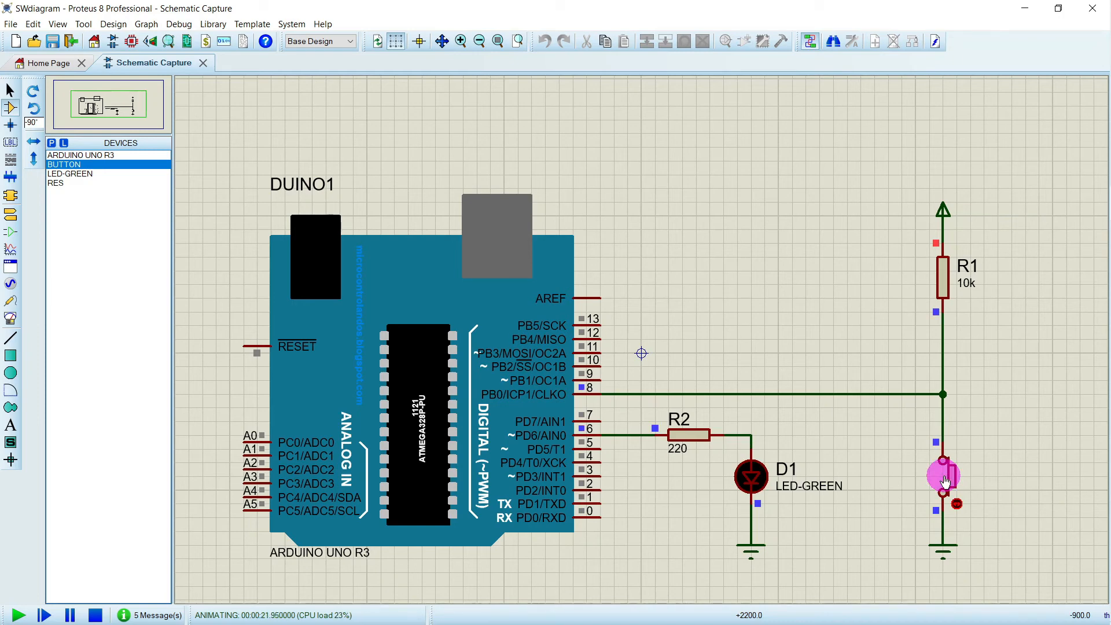
pyautogui.moveTo(944, 481); pyautogui.dragTo(944, 481)
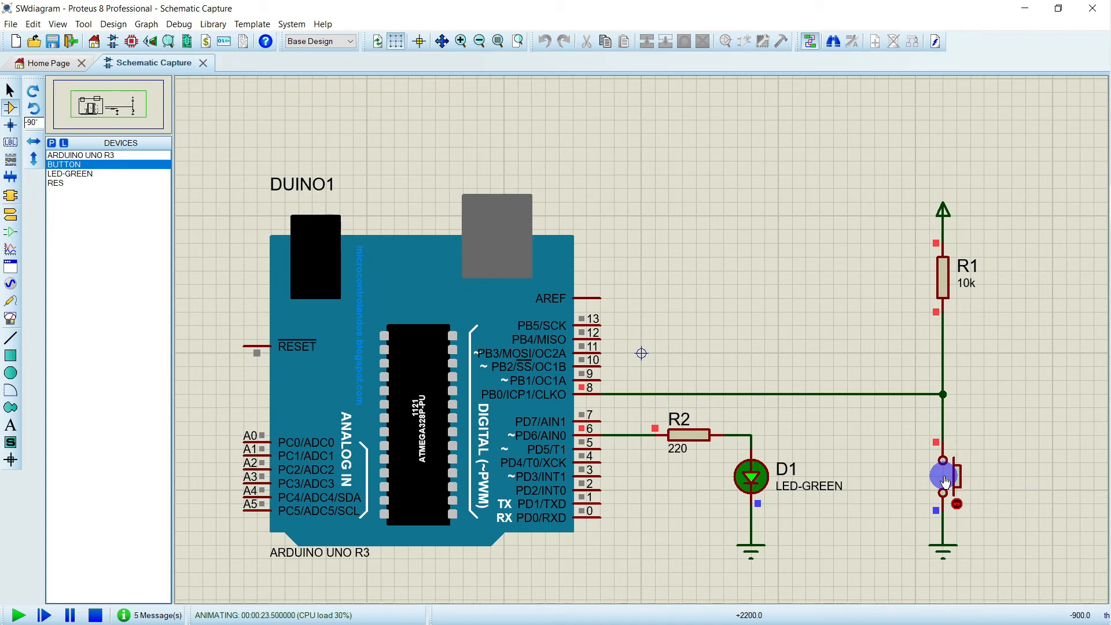
pyautogui.click(945, 481)
pyautogui.click(944, 482)
pyautogui.click(944, 481)
pyautogui.click(944, 482)
pyautogui.click(944, 481)
pyautogui.click(96, 615)
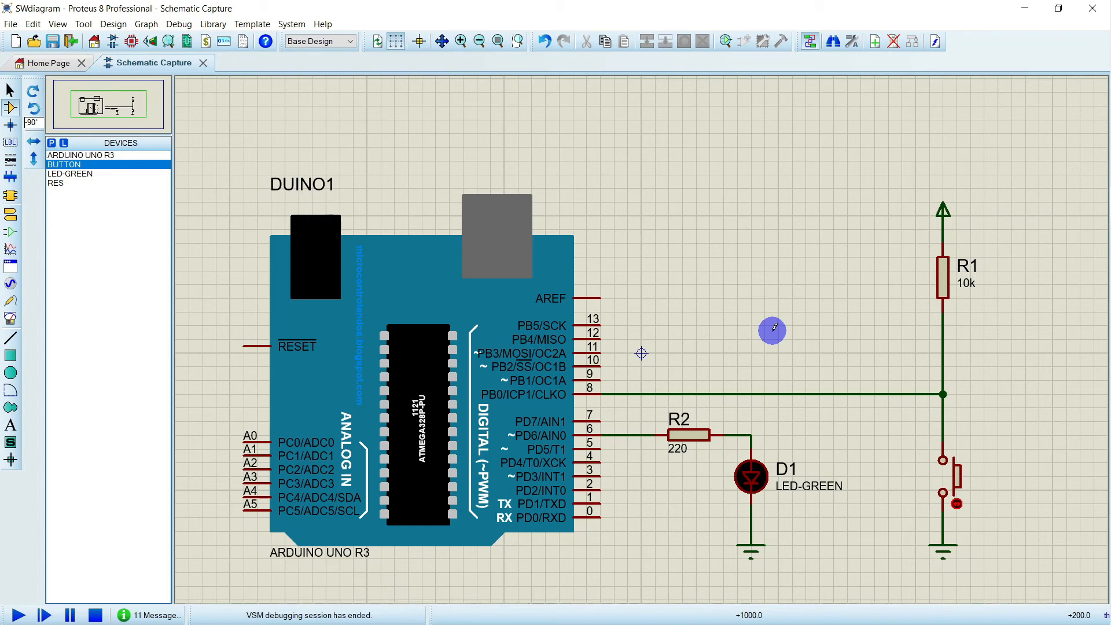
# Delete pull-up resistor R1 and its power terminal, keeping the button wired to pin 8 and ground
pyautogui.rightClick(945, 276)
pyautogui.rightClick(945, 276)
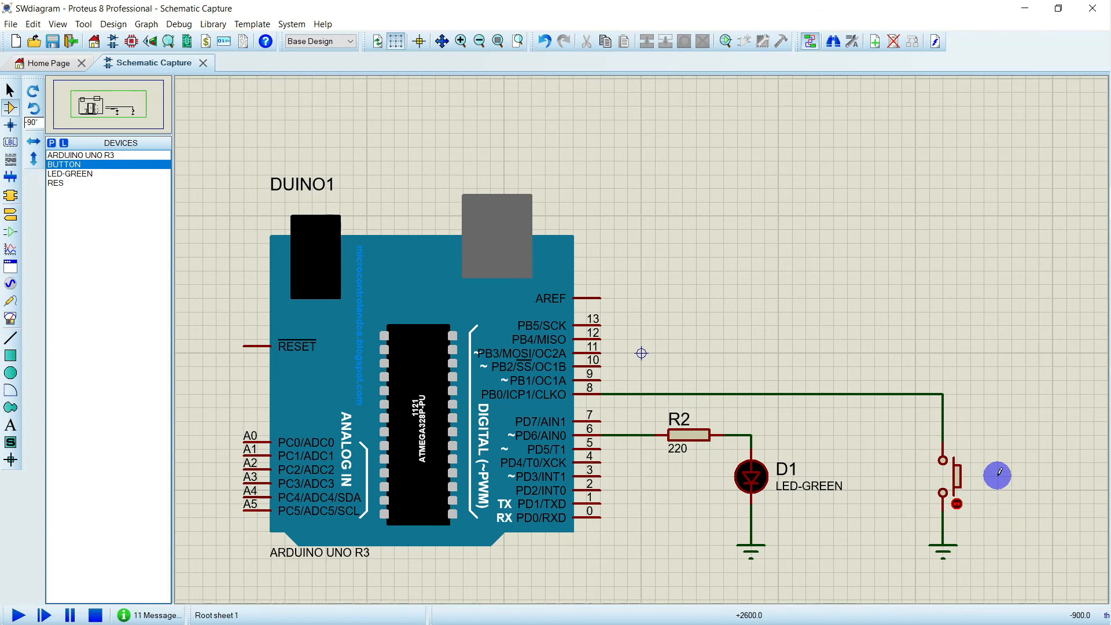
# Switch to the Arduino IDE and change the SW pin mode in setup() to INPUT_PULLUP
pyautogui.hotkey('alt', 'Tab')
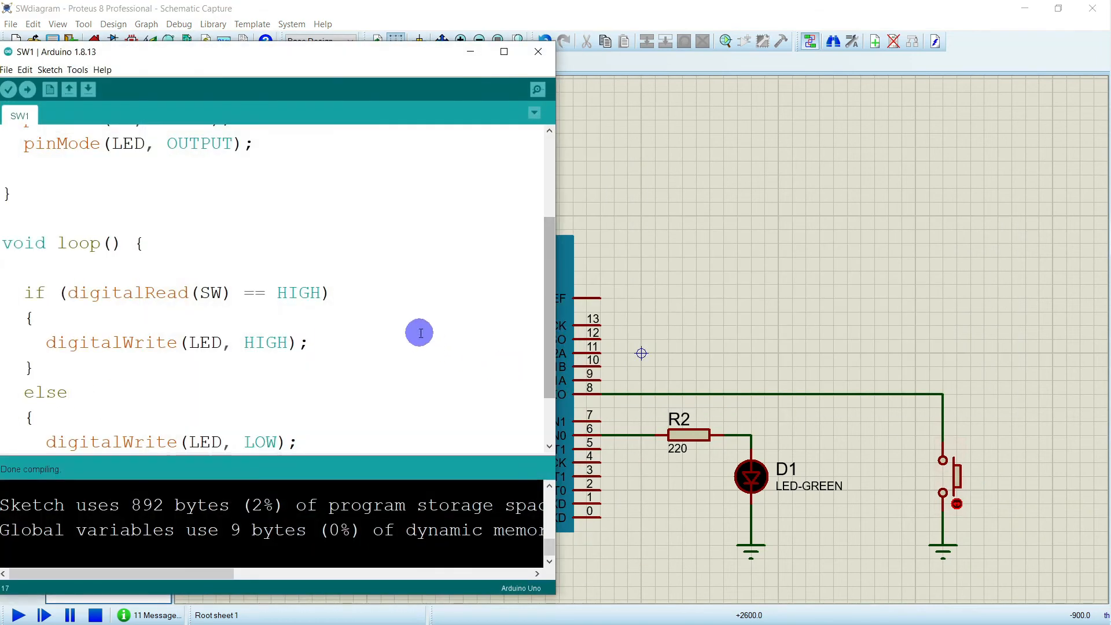
pyautogui.scroll(2, 421, 332)
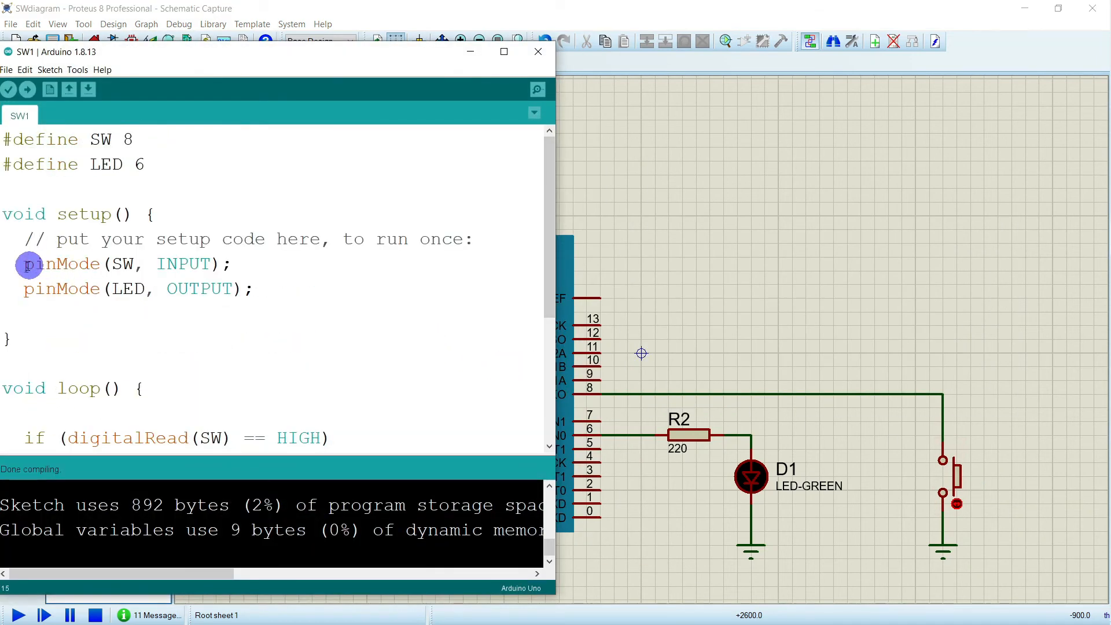
pyautogui.doubleClick(126, 263)
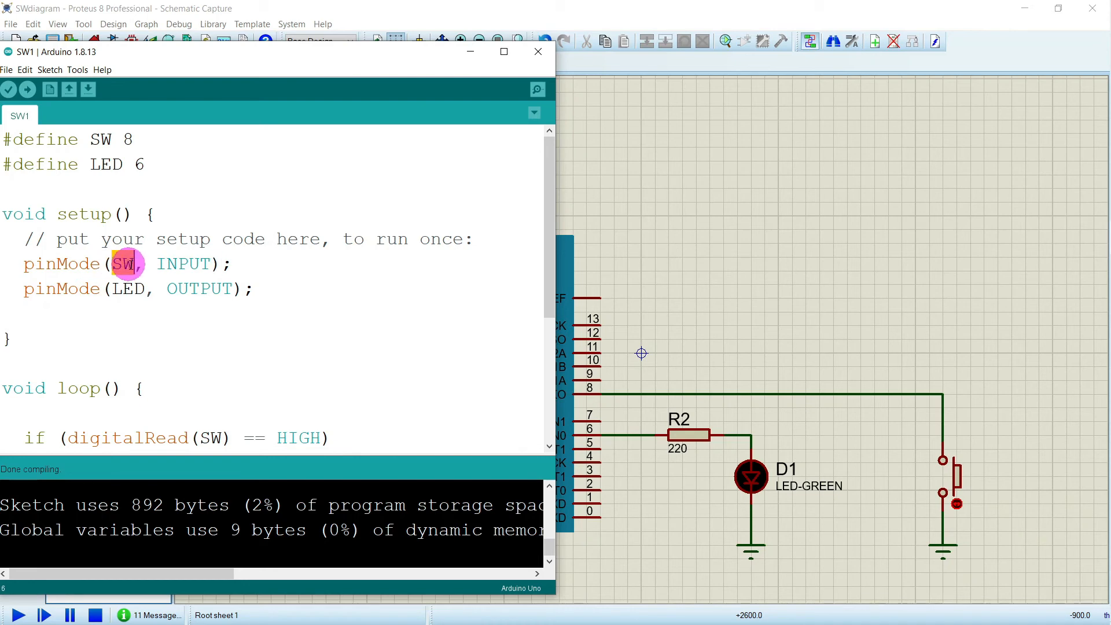
pyautogui.click(385, 293)
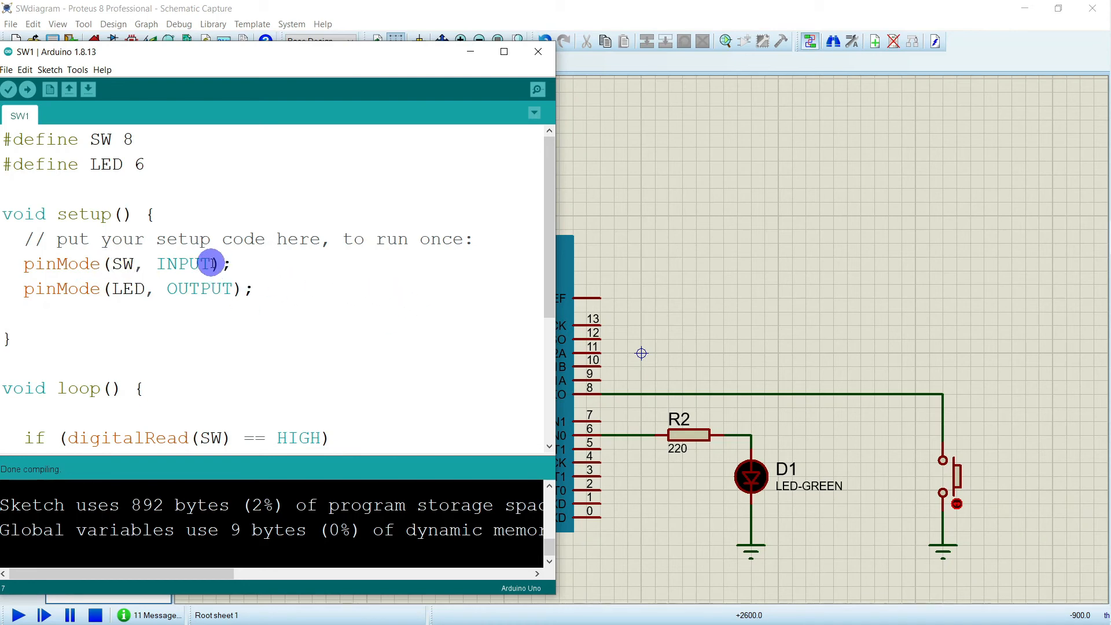
pyautogui.click(211, 264)
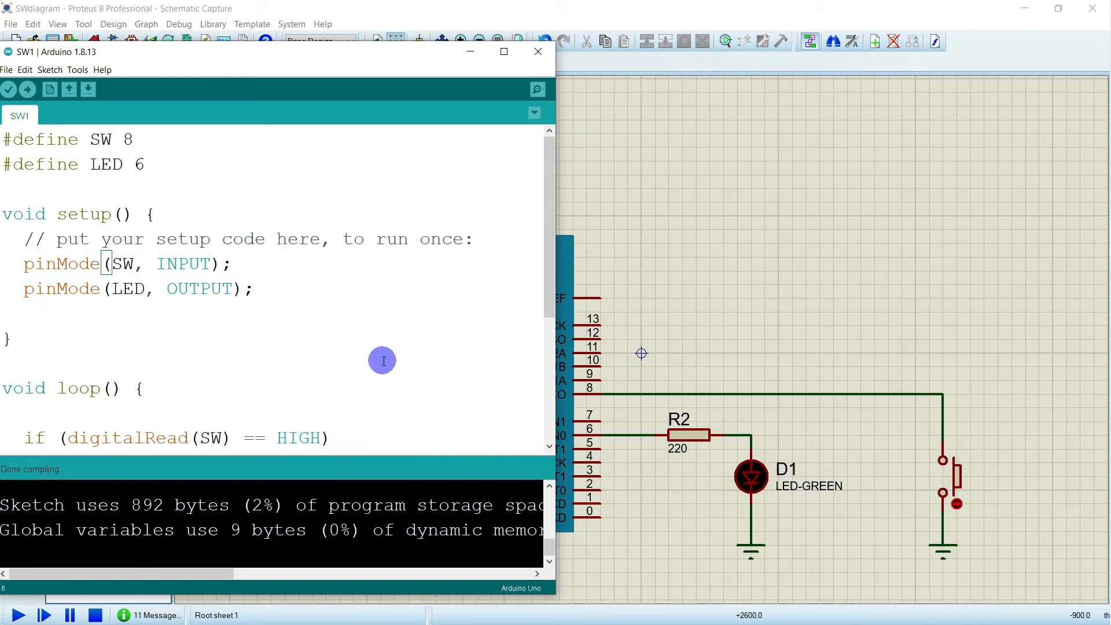
pyautogui.write('_PULL')
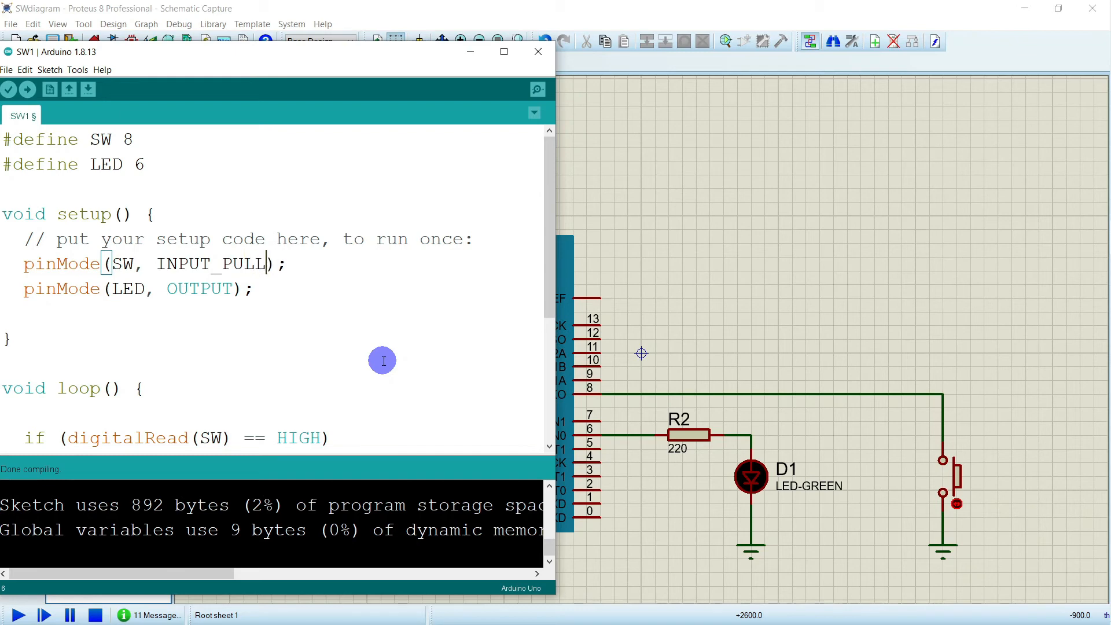
pyautogui.write('UP')
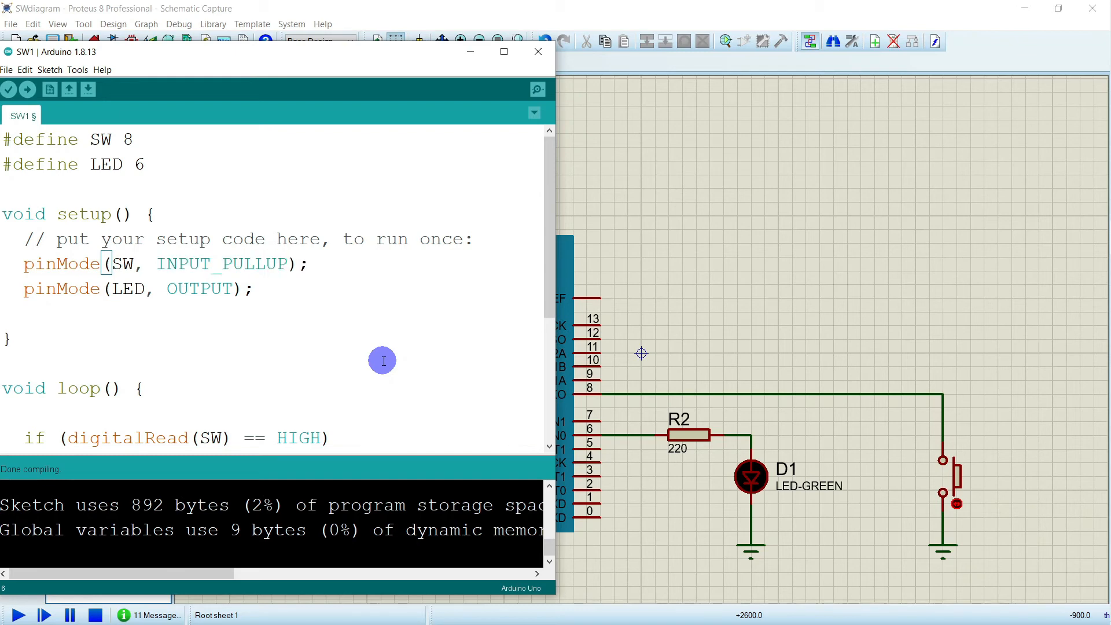
pyautogui.moveTo(157, 264); pyautogui.dragTo(290, 263)
pyautogui.click(327, 326)
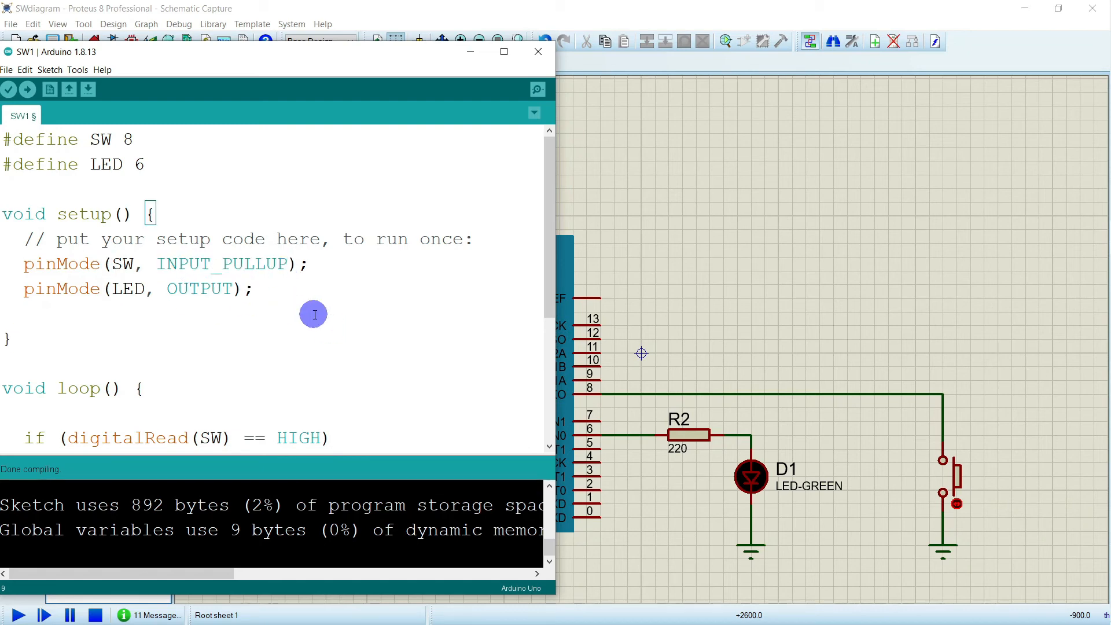
# Compile the SW1 sketch and close the Arduino IDE window to return to the Proteus schematic
pyautogui.click(49, 70)
pyautogui.click(101, 126)
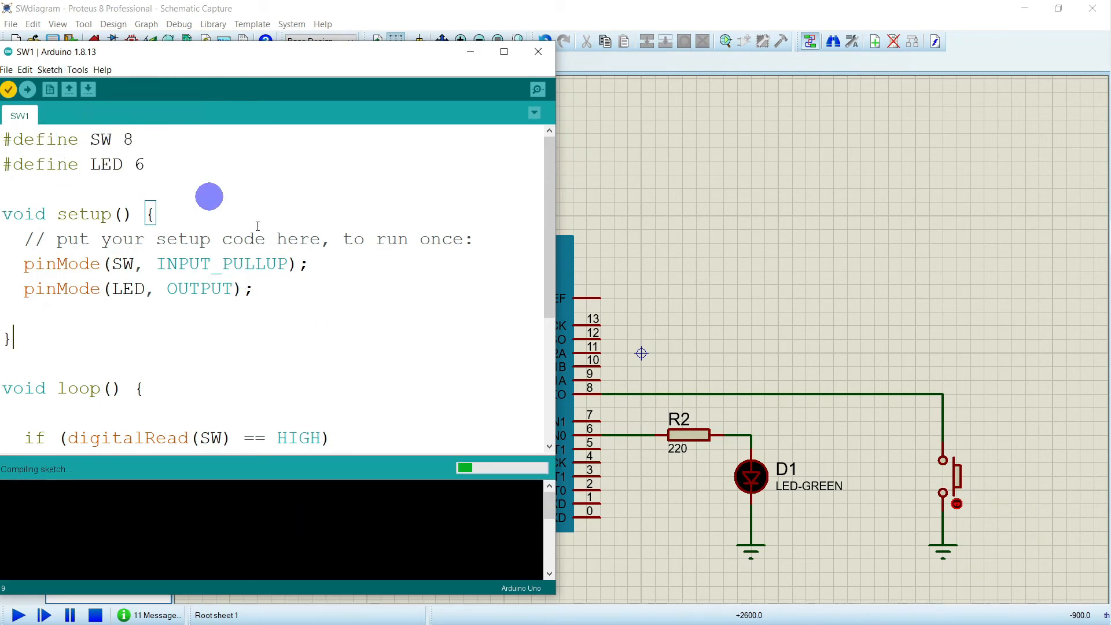
pyautogui.click(538, 52)
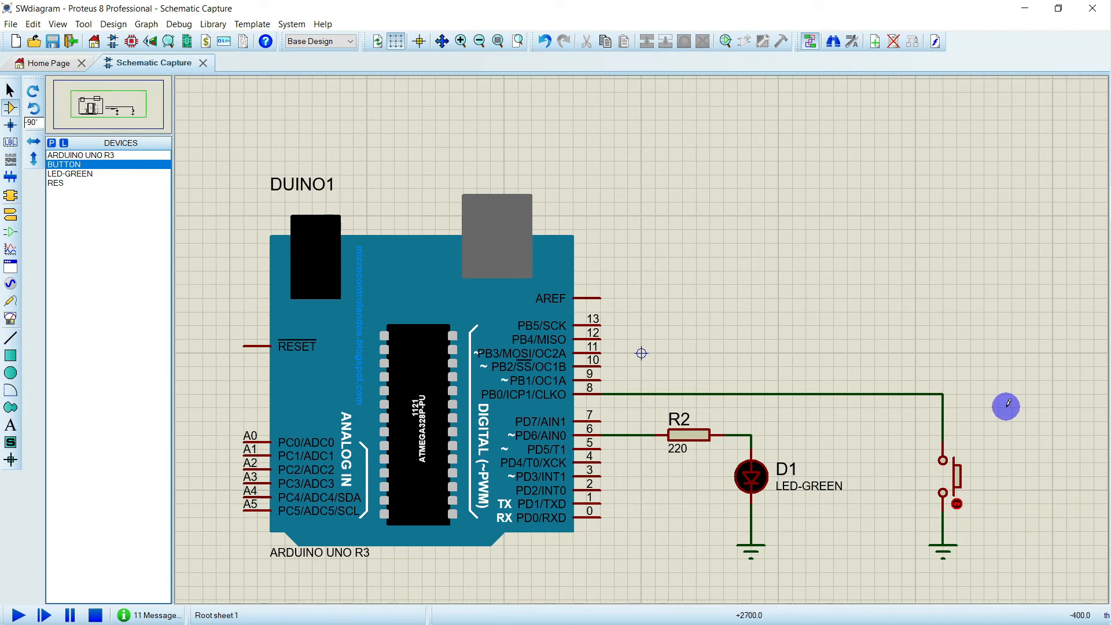
# Run the simulation without the external resistor to check the LED's state, and stop it
pyautogui.click(19, 615)
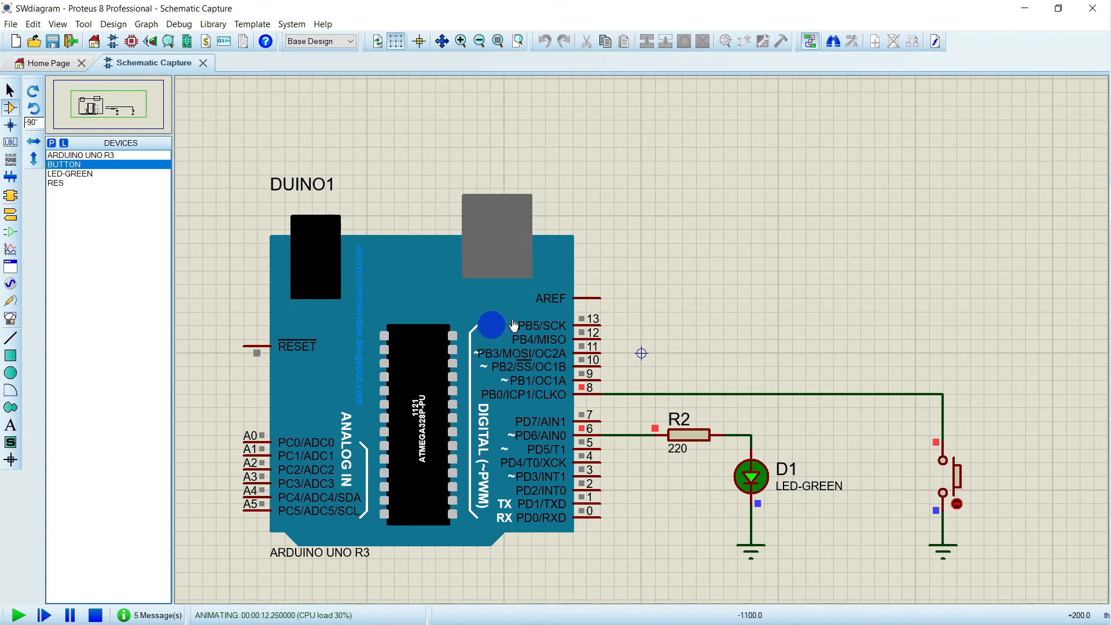
pyautogui.click(96, 616)
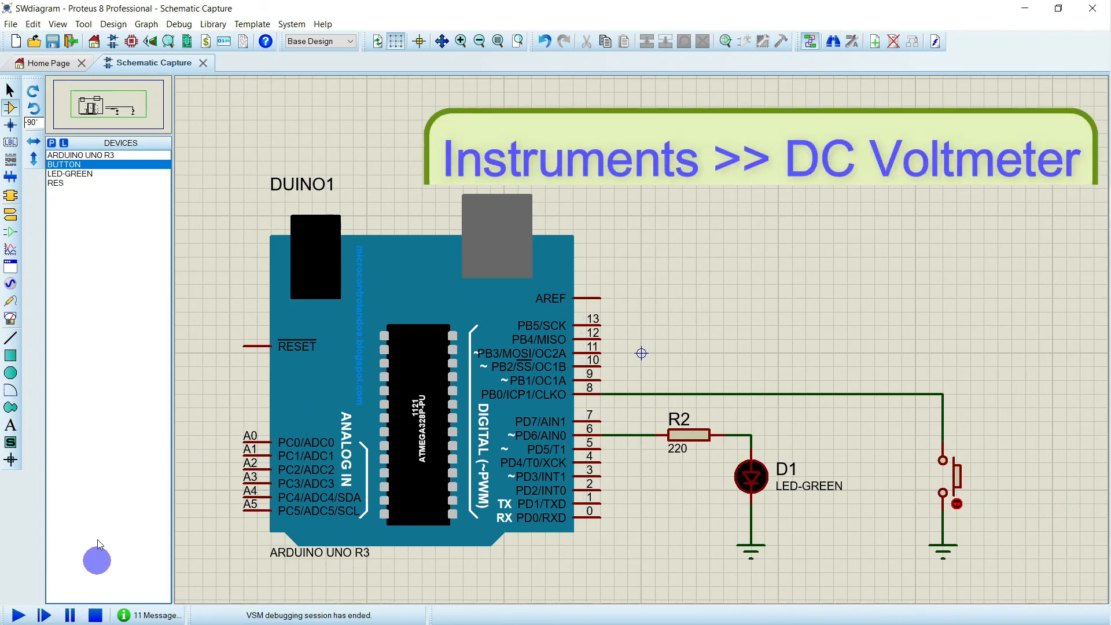
# Place a DC VOLTMETER between LED D1 and the button, and wire its positive pin to the pin 8 wire
pyautogui.click(11, 317)
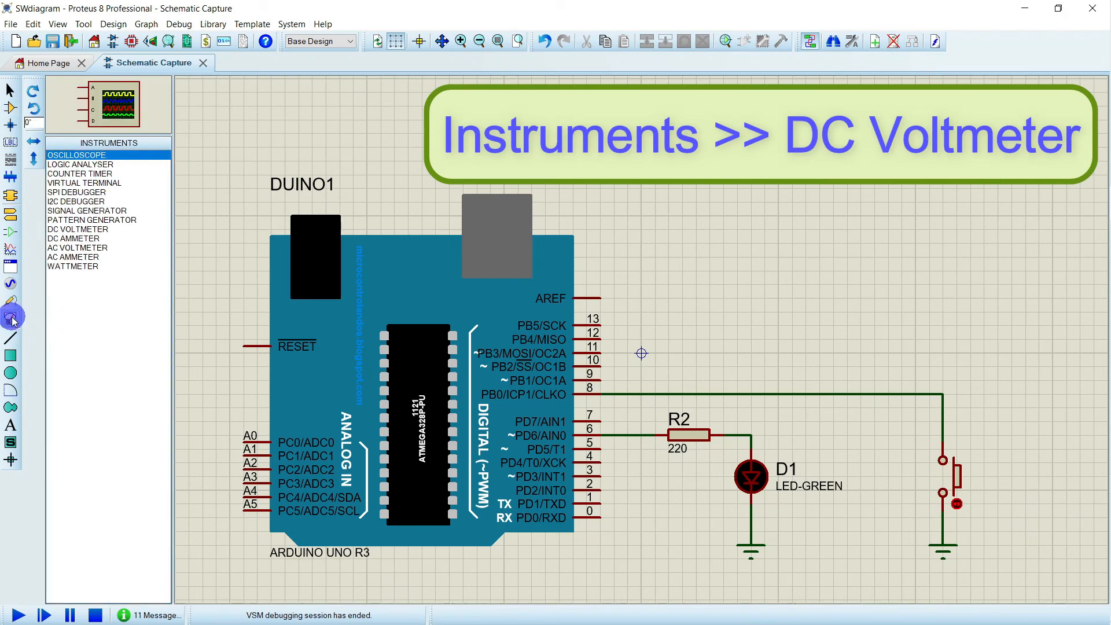
pyautogui.click(84, 231)
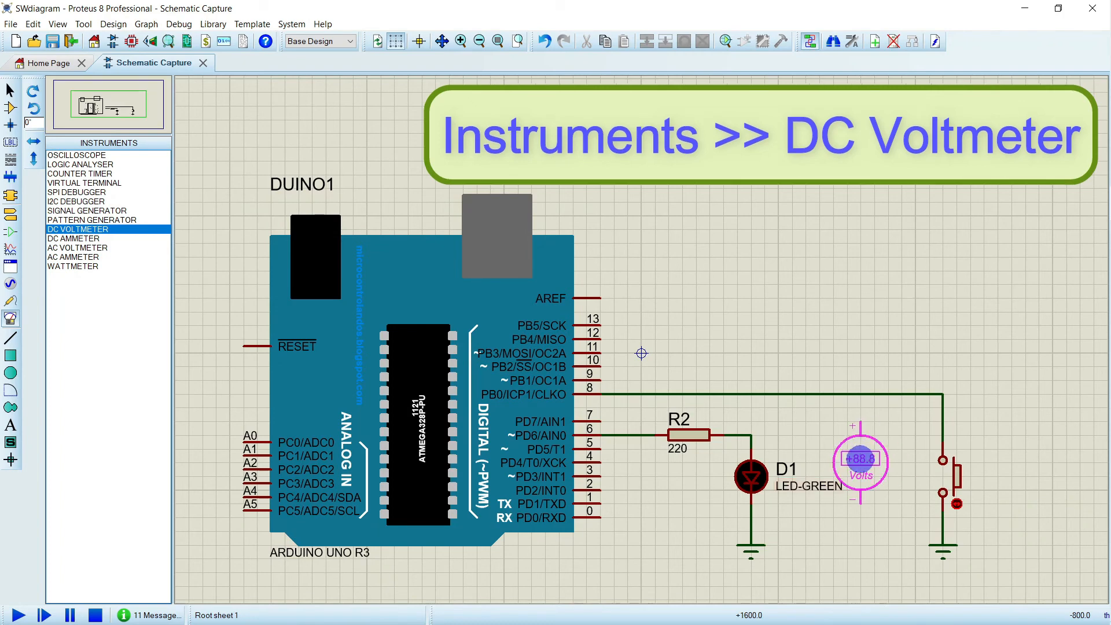
pyautogui.click(849, 462)
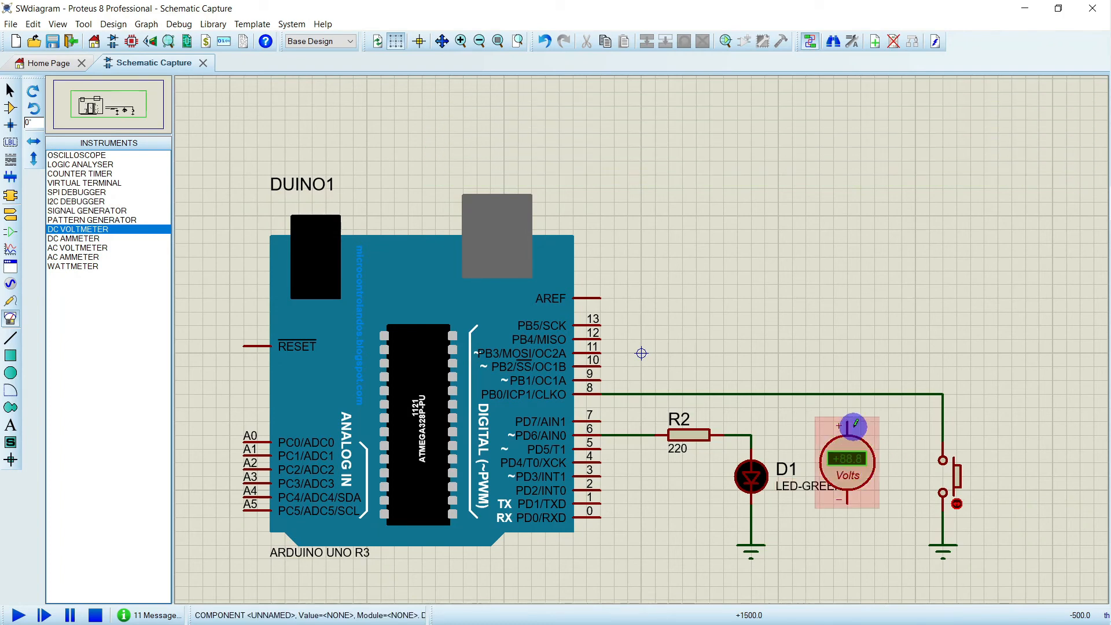
pyautogui.click(848, 398)
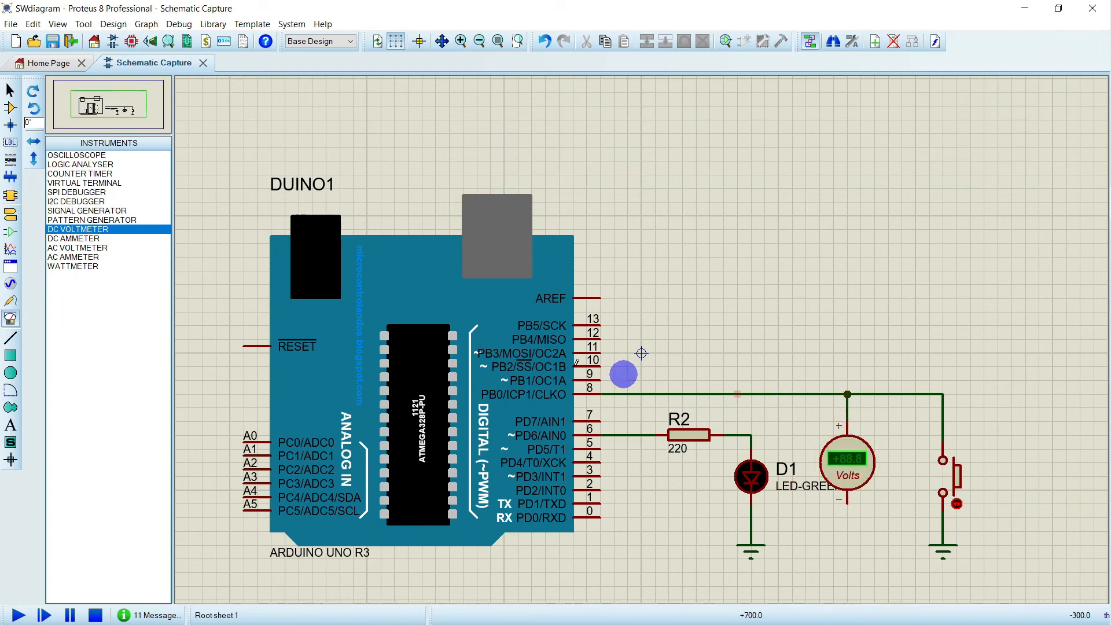
# Place a GROUND terminal below the voltmeter and wire it to the voltmeter's negative pin
pyautogui.click(11, 214)
pyautogui.click(72, 203)
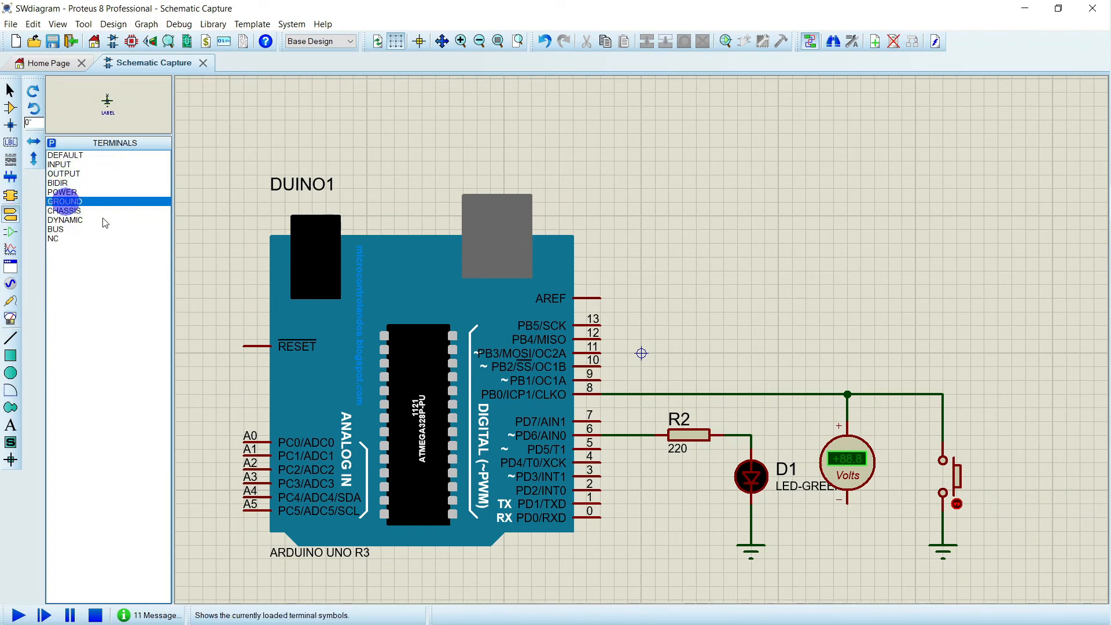
pyautogui.click(850, 546)
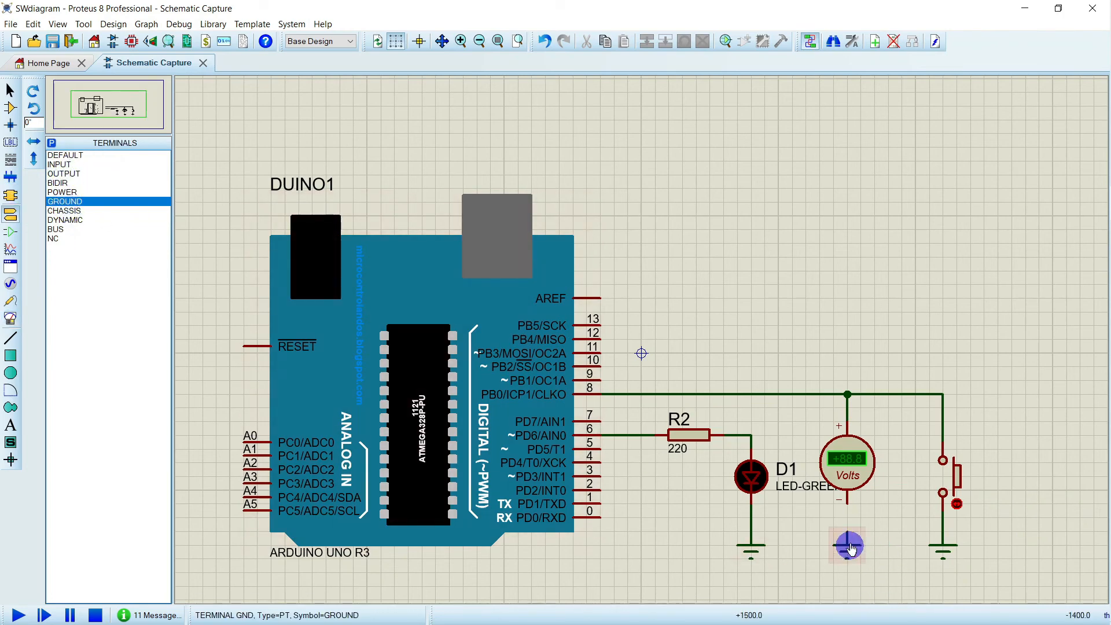
pyautogui.click(849, 528)
pyautogui.click(846, 502)
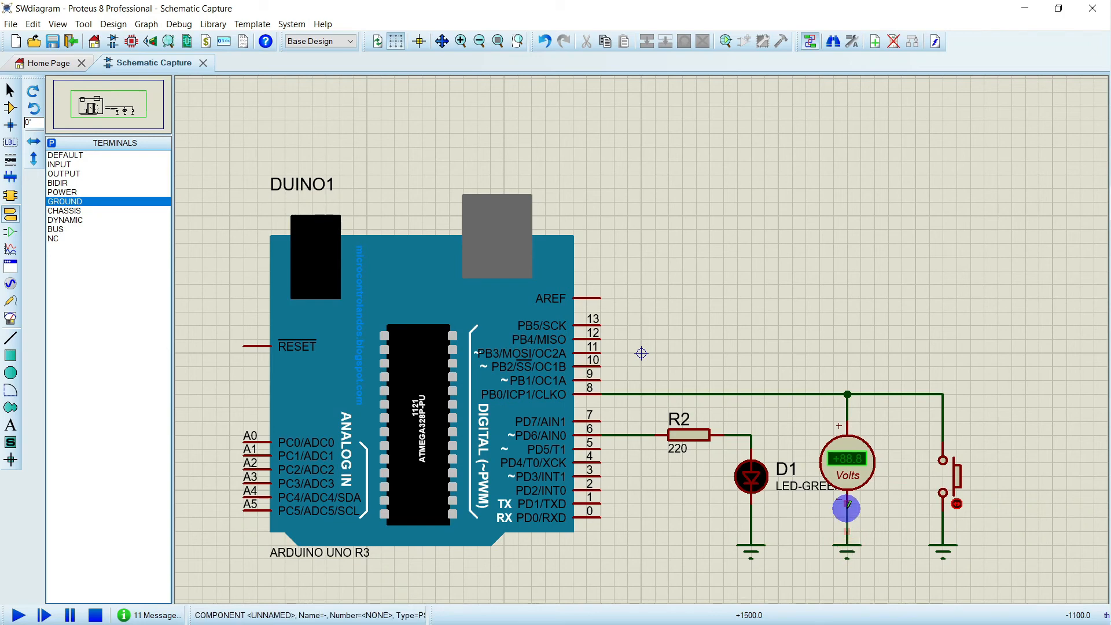
# Run the simulation and operate the push button to check the pin 8 voltage and the LED's response
pyautogui.click(19, 615)
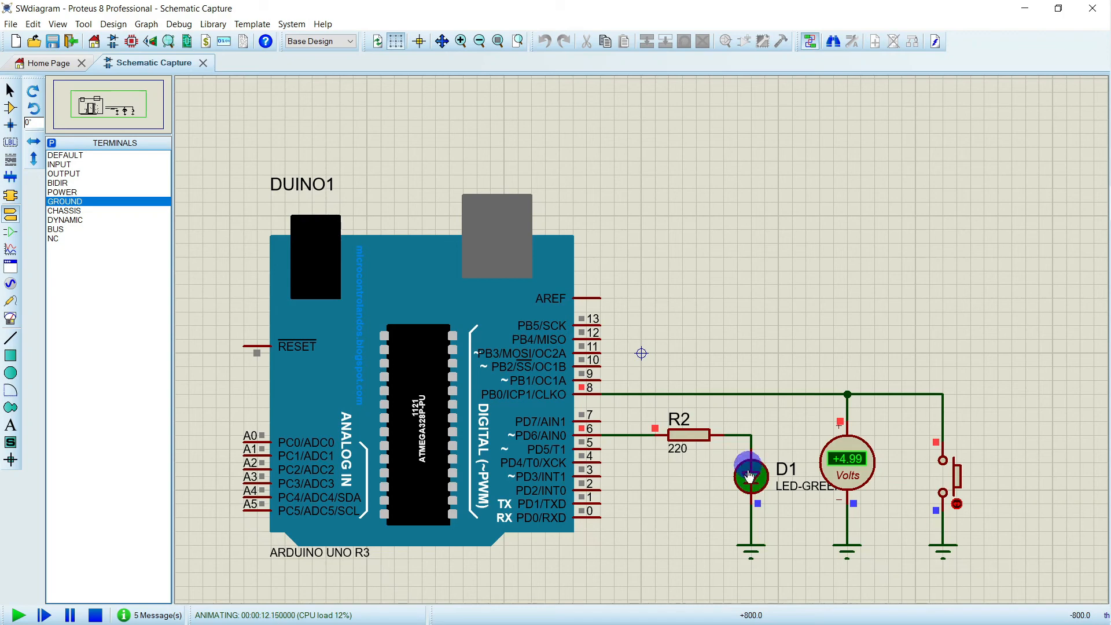
pyautogui.click(944, 481)
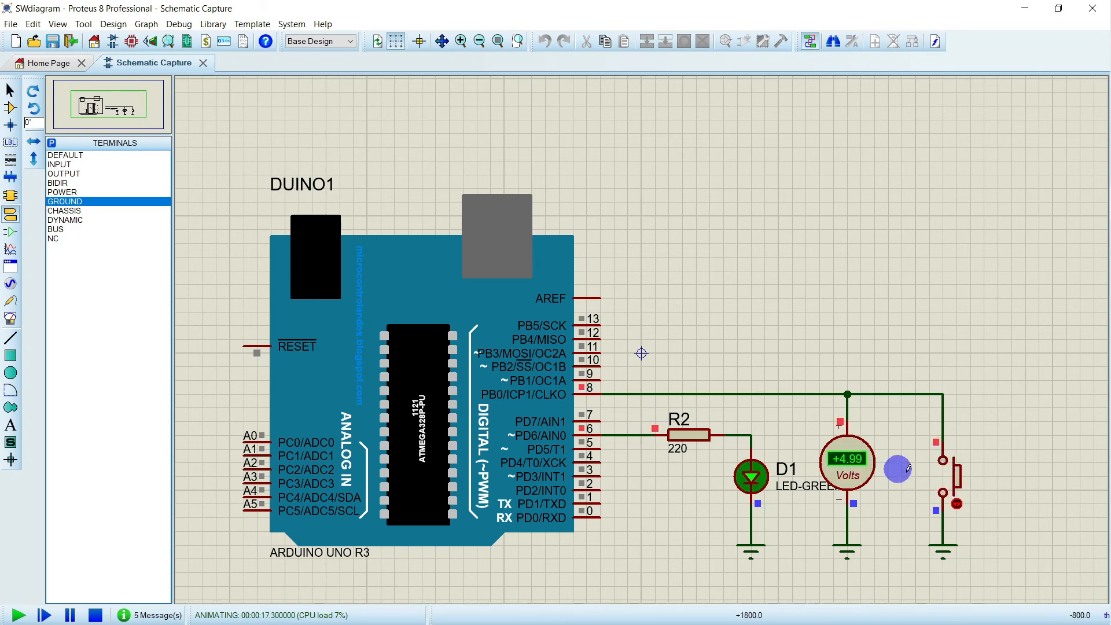
pyautogui.click(945, 483)
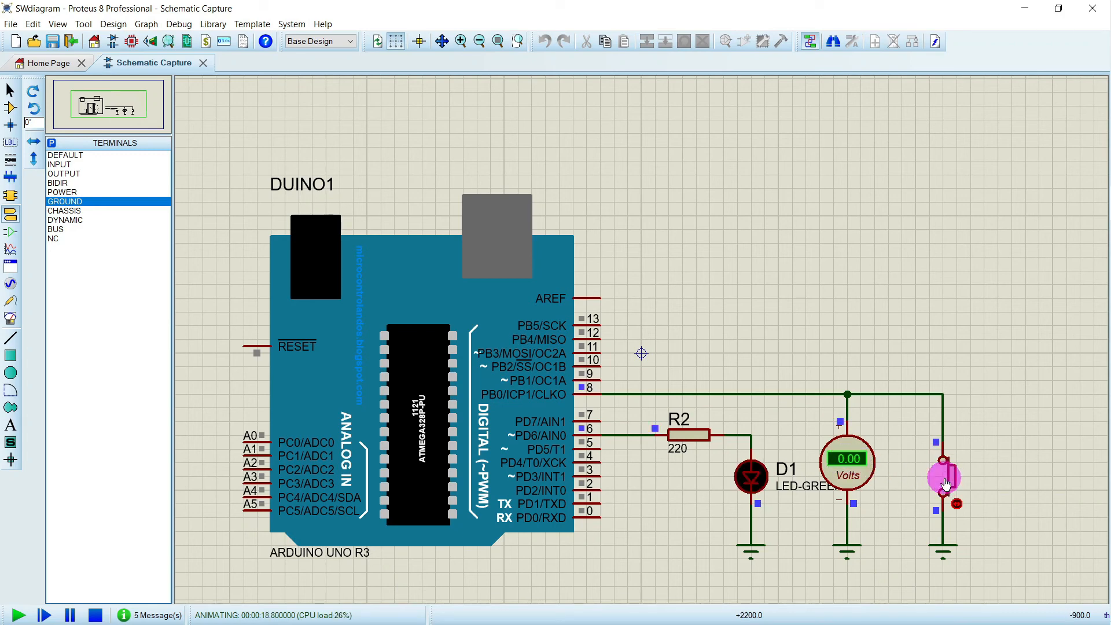
# Operate and latch the push button to compare the pin 8 voltage and LED response, and stop the simulation
pyautogui.click(945, 484)
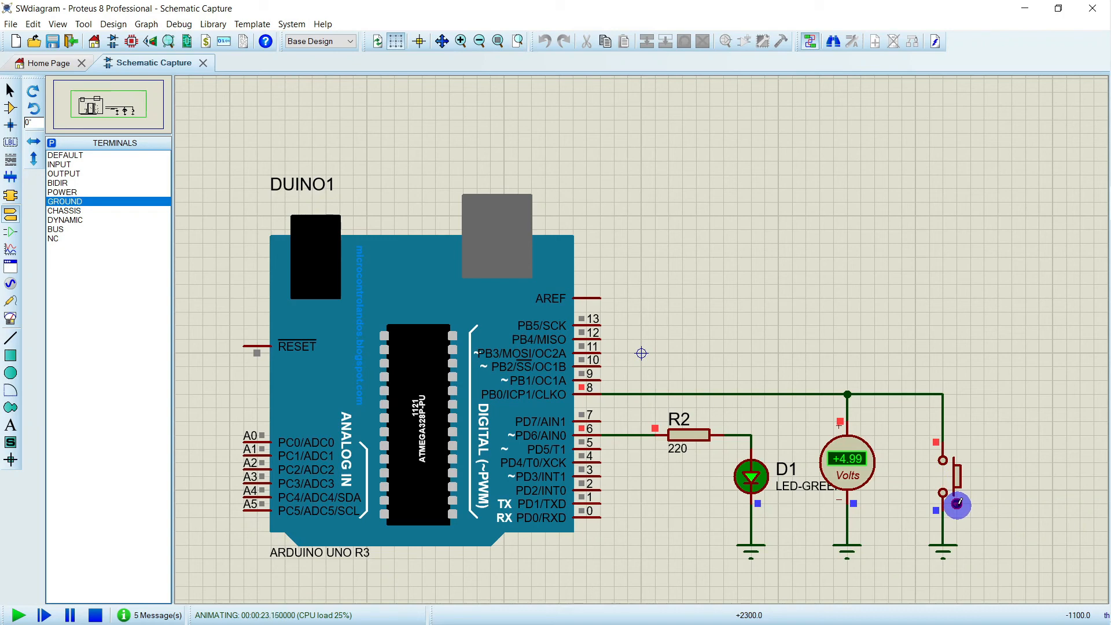
pyautogui.click(957, 504)
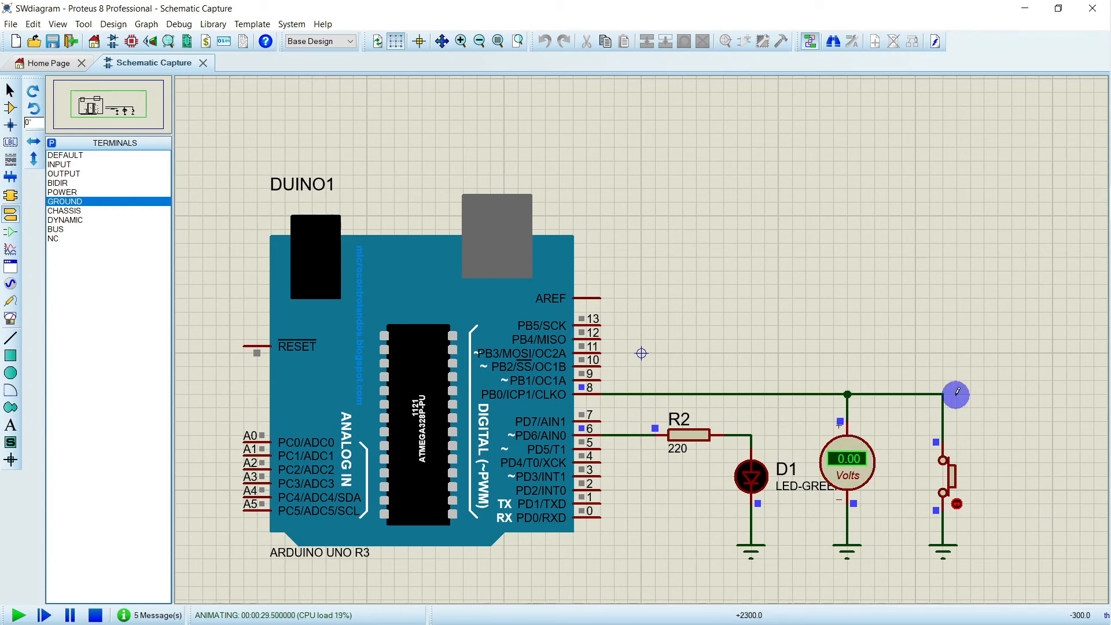
pyautogui.click(941, 483)
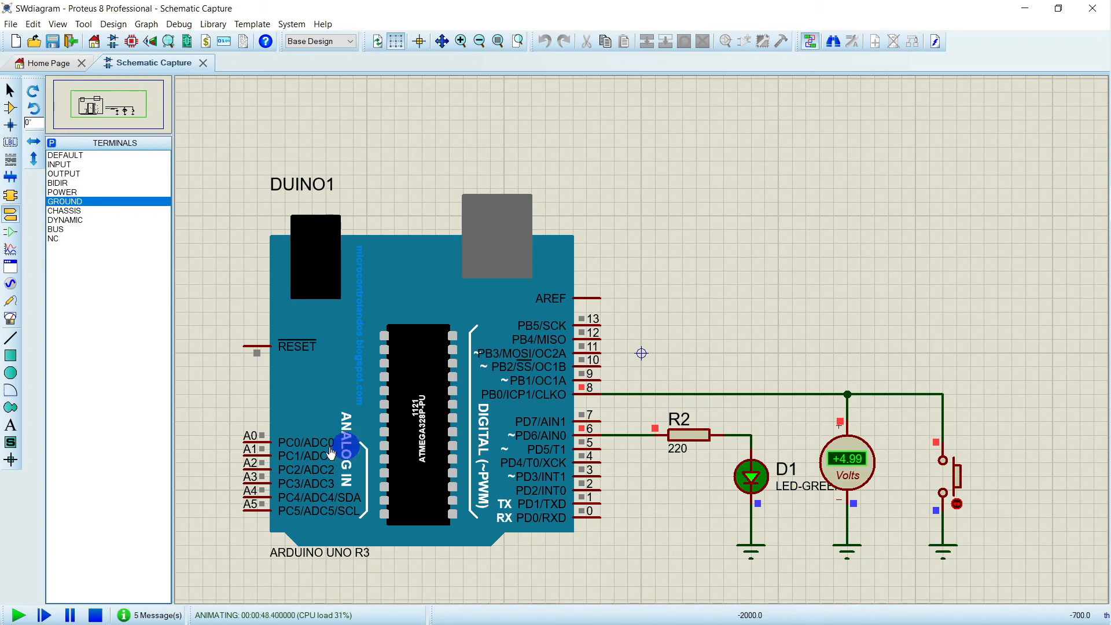
pyautogui.click(95, 615)
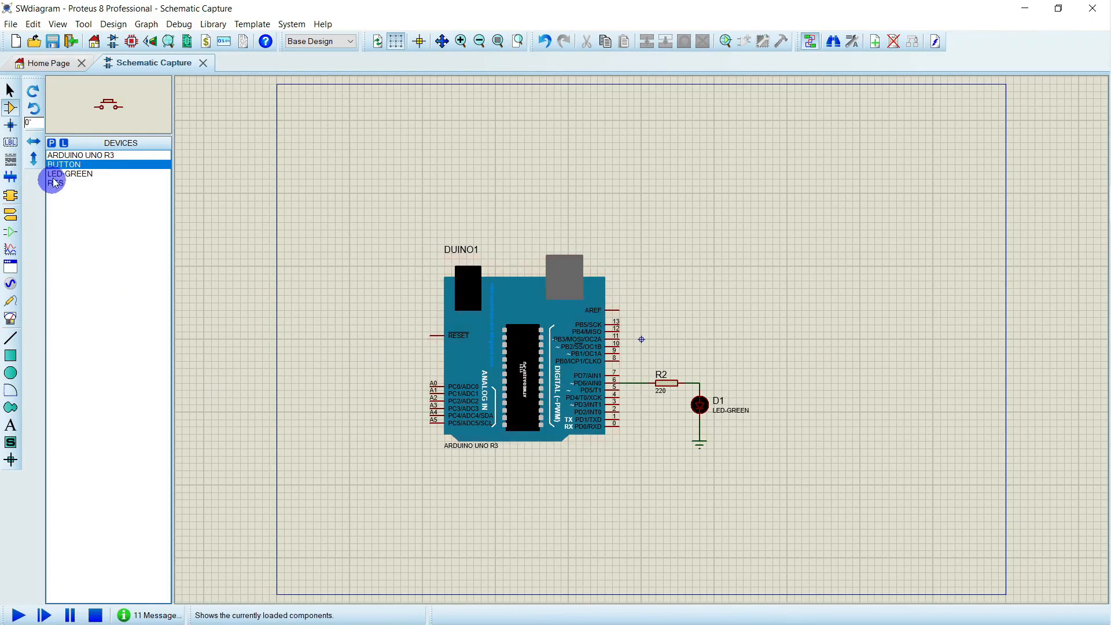
# Search the device library for "spdt" and add the SW-SPDT switch to the devices list
pyautogui.click(51, 143)
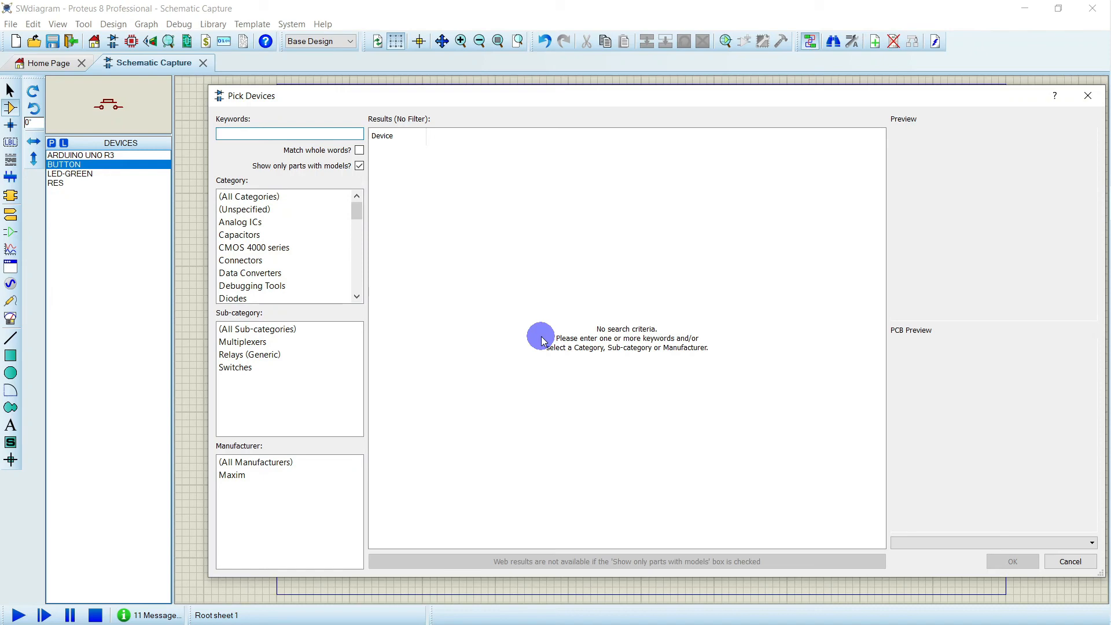
pyautogui.write('spdt')
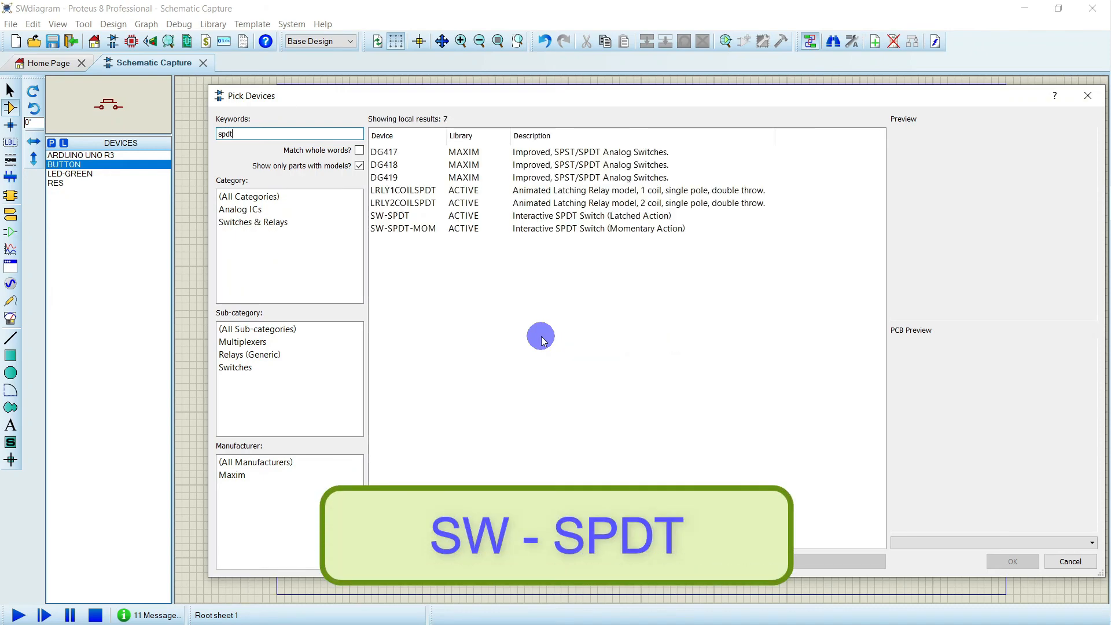
pyautogui.click(398, 219)
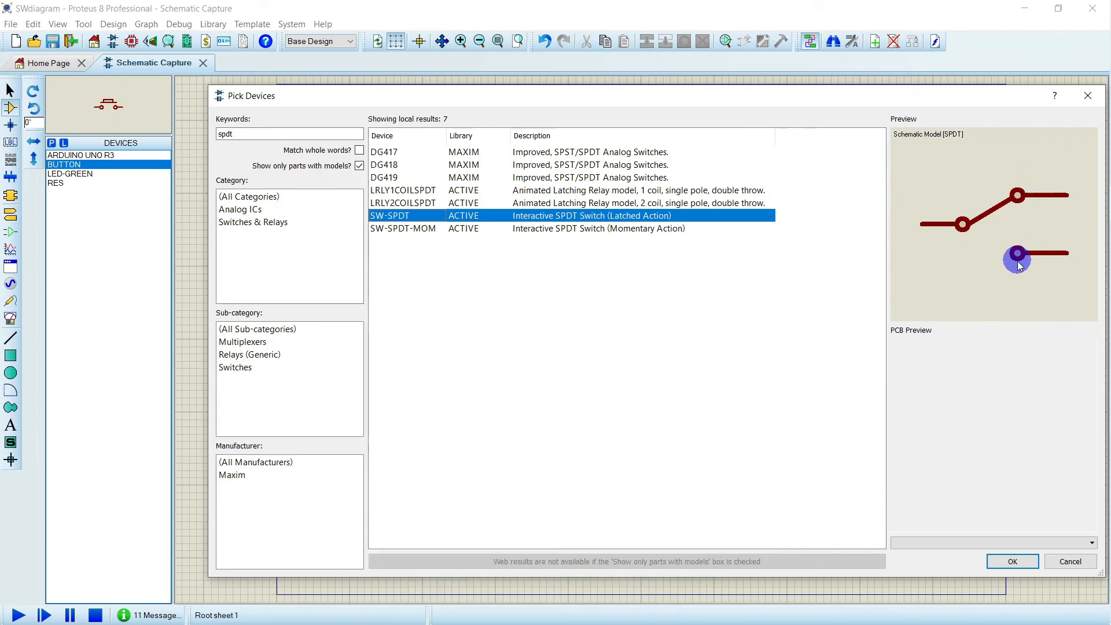
pyautogui.click(1011, 560)
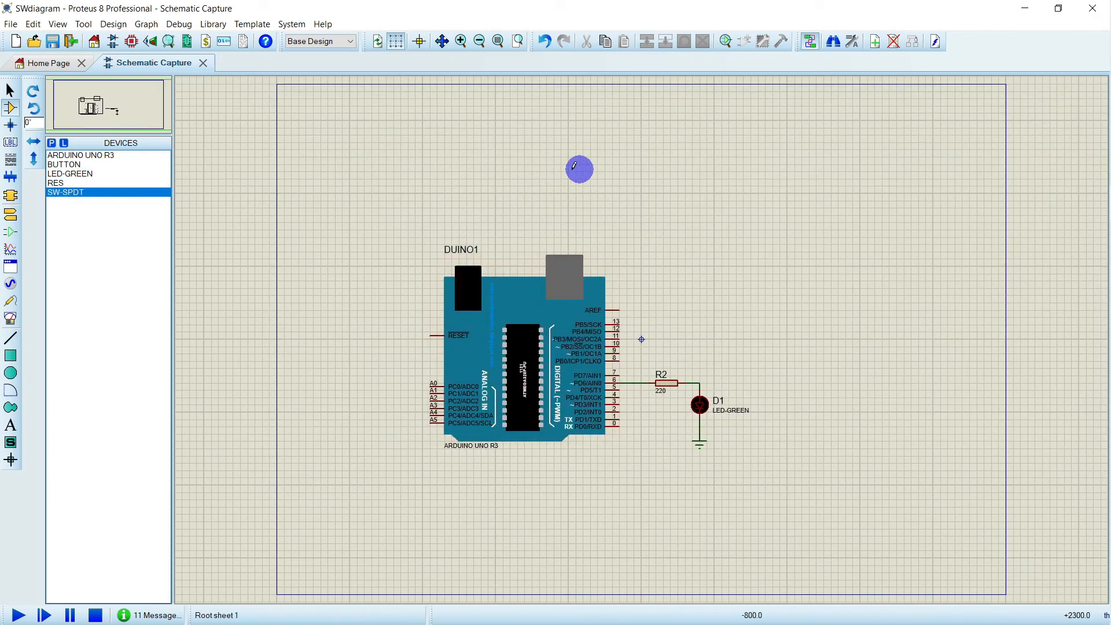
# Place an SW-SPDT switch in the empty area above the Arduino Uno
pyautogui.click(635, 180)
pyautogui.click(610, 179)
pyautogui.scroll(3, 615, 183)
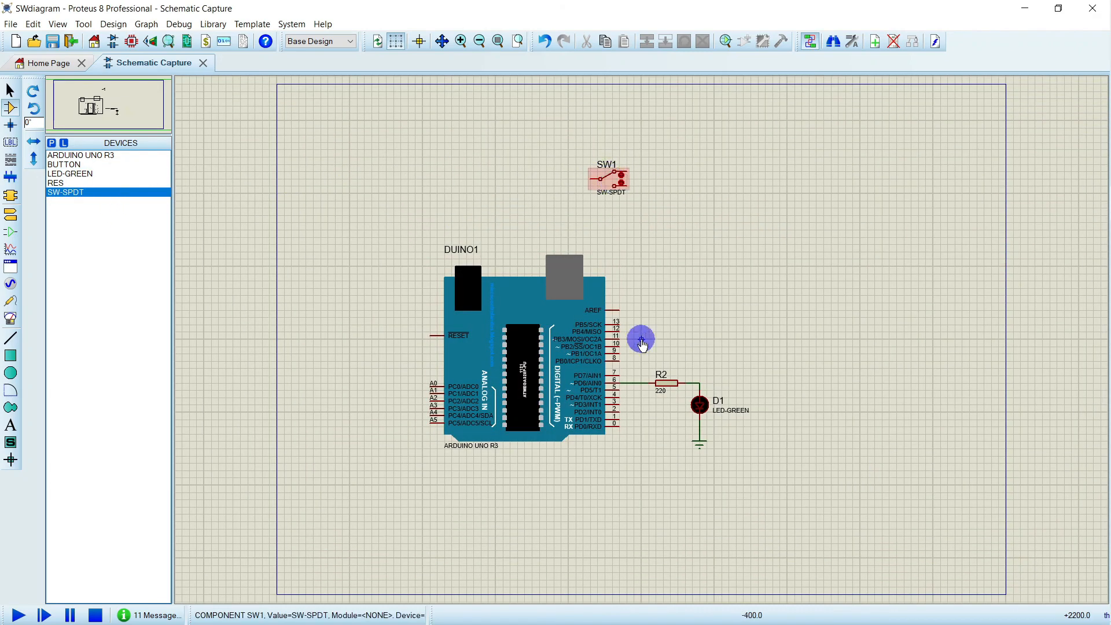
pyautogui.scroll(1, 641, 338)
pyautogui.press('Escape')
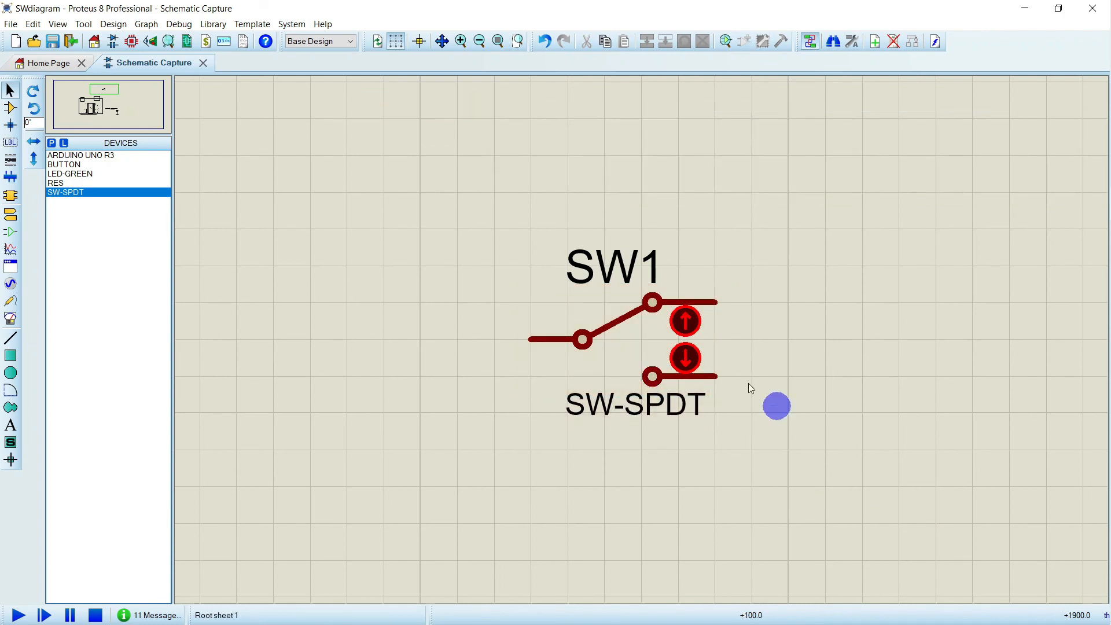
# Toggle the SPDT switch between its upper and lower contacts, and delete it from the schematic
pyautogui.click(688, 363)
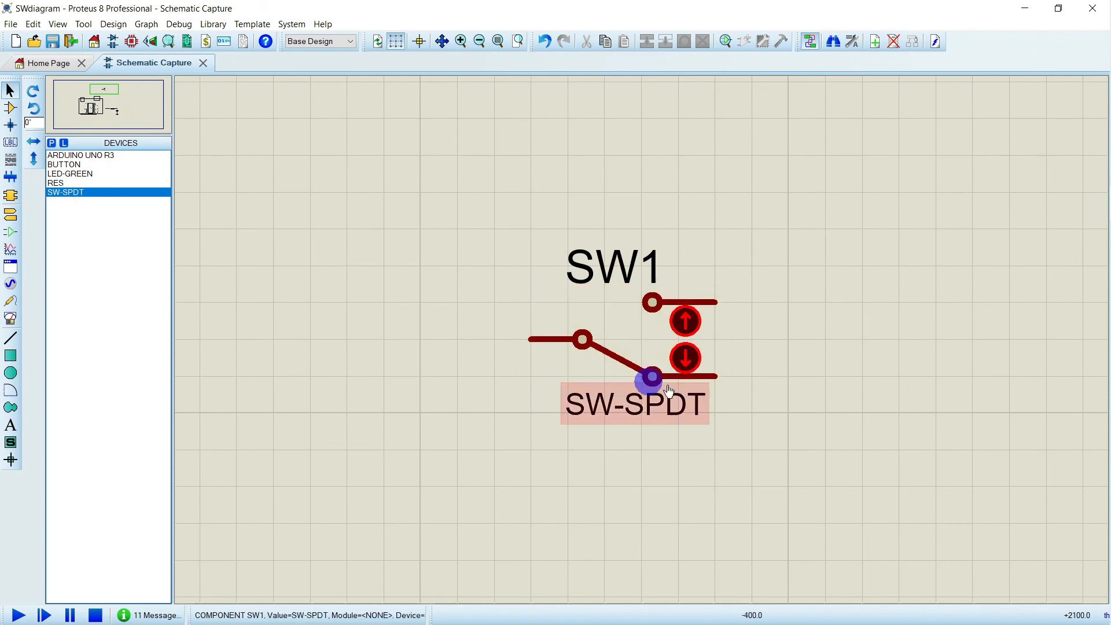
pyautogui.click(688, 321)
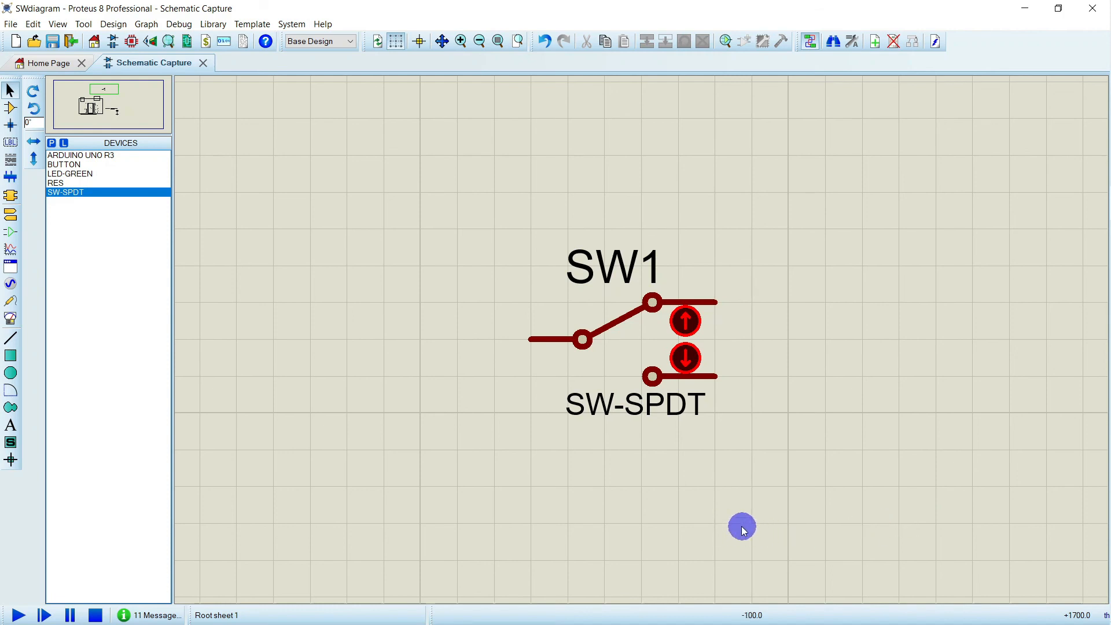
pyautogui.click(625, 354)
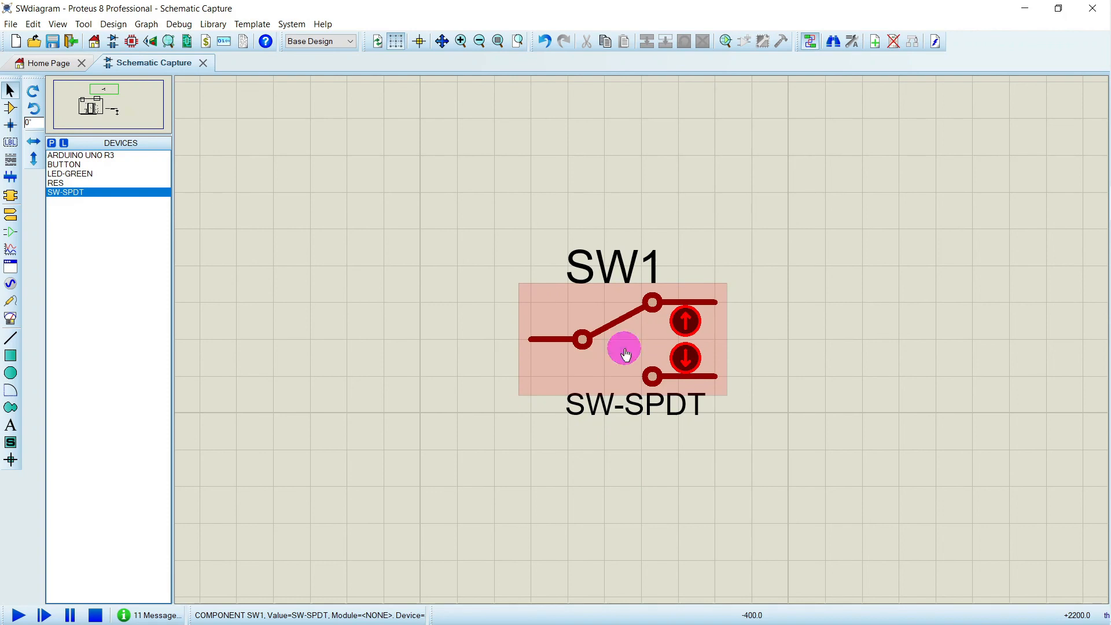
pyautogui.click(625, 354)
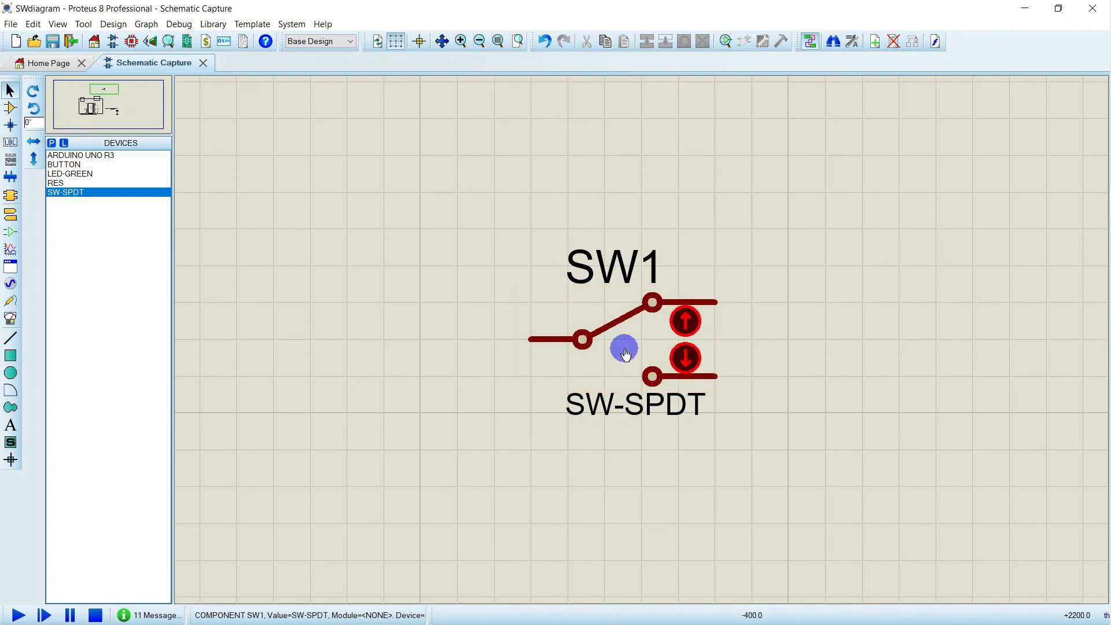
pyautogui.click(625, 354)
pyautogui.click(625, 354)
pyautogui.click(624, 354)
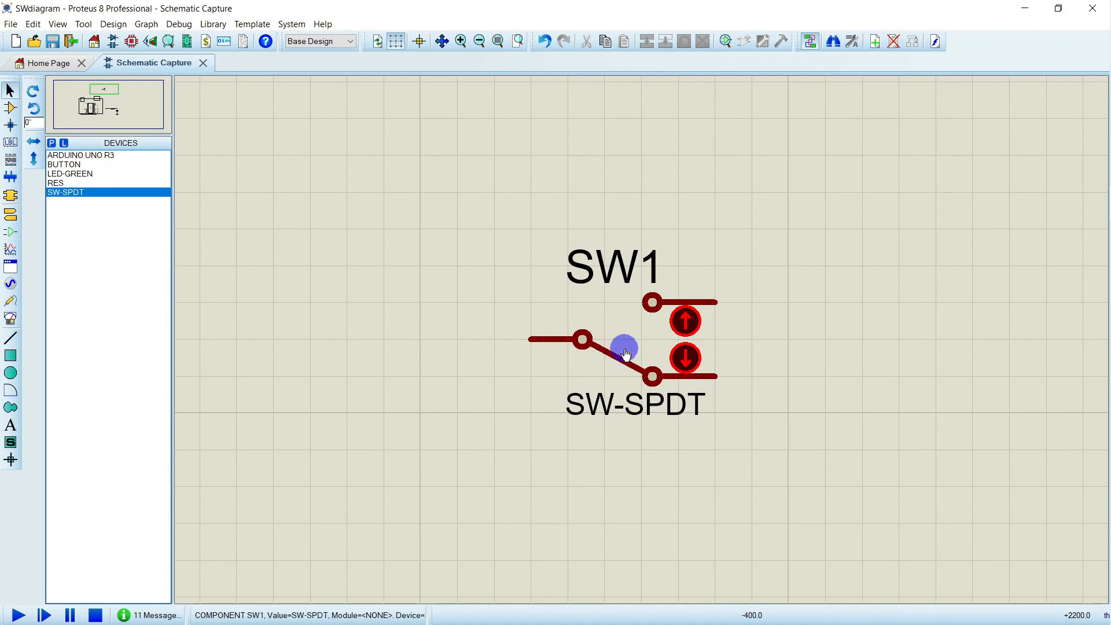
pyautogui.click(624, 354)
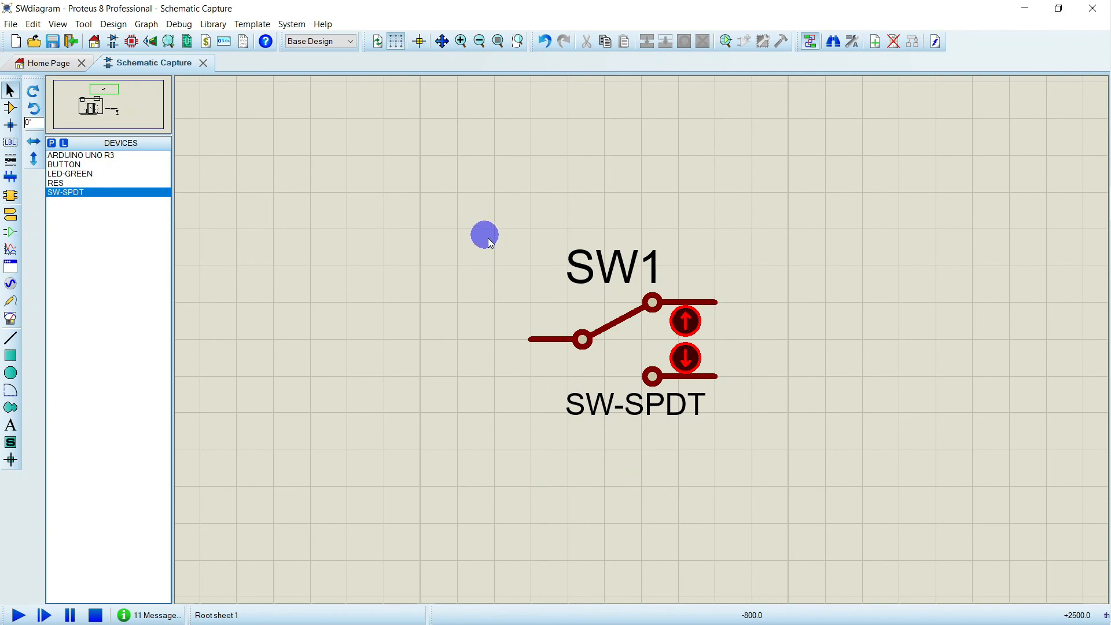
pyautogui.moveTo(488, 238); pyautogui.dragTo(751, 436)
pyautogui.press('Delete')
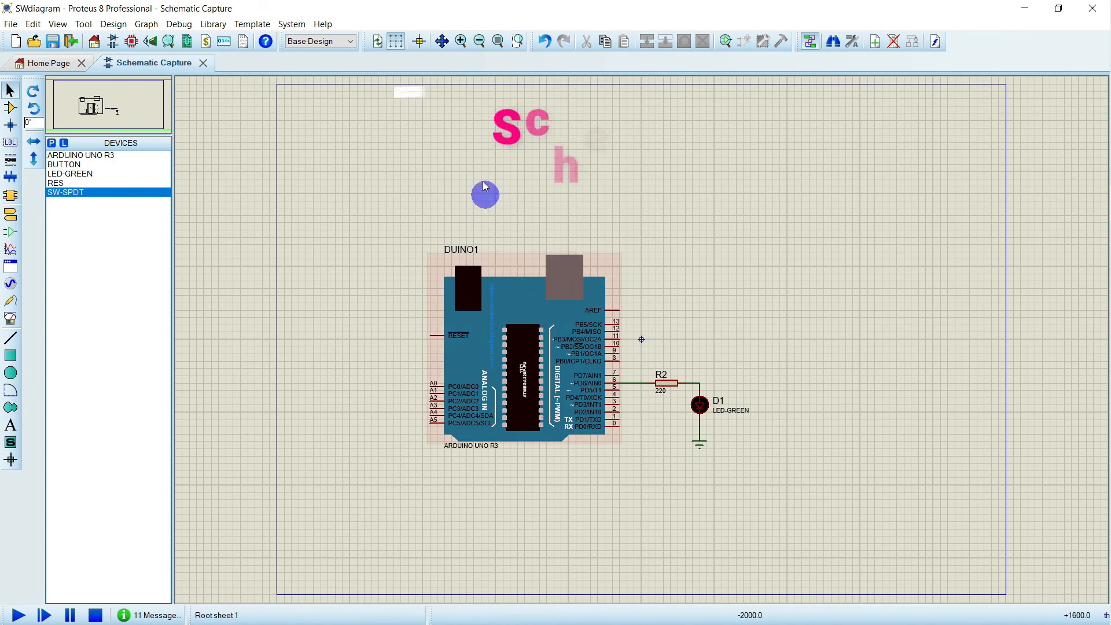
# Place an SW-SPDT switch to the right of LED D1 and wire its common pin to Arduino pin 8
pyautogui.click(518, 42)
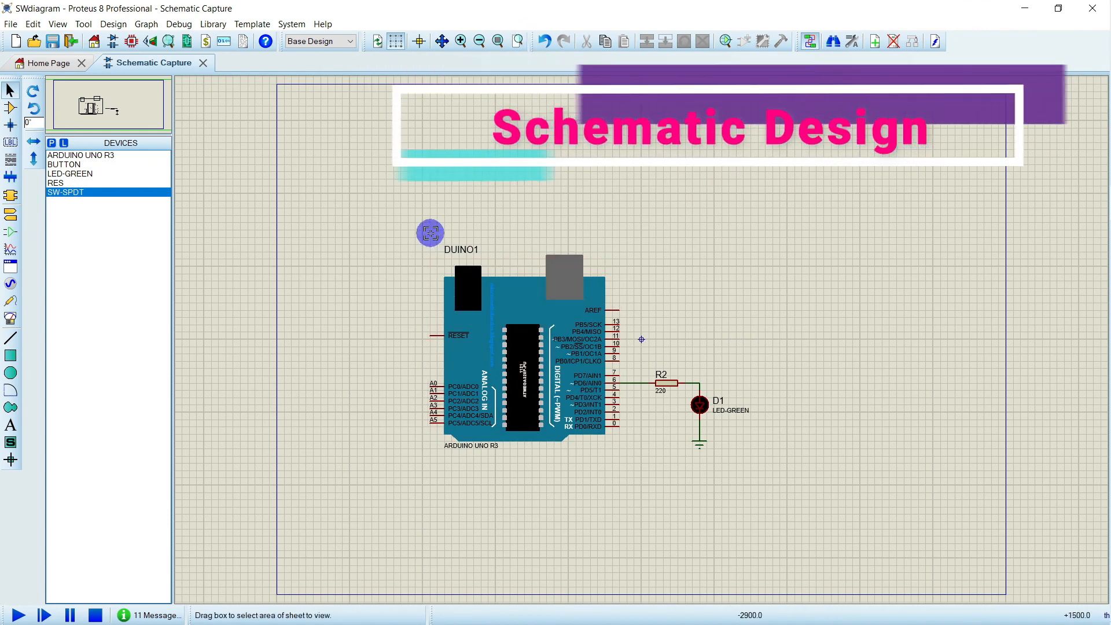
pyautogui.moveTo(394, 208); pyautogui.dragTo(885, 482)
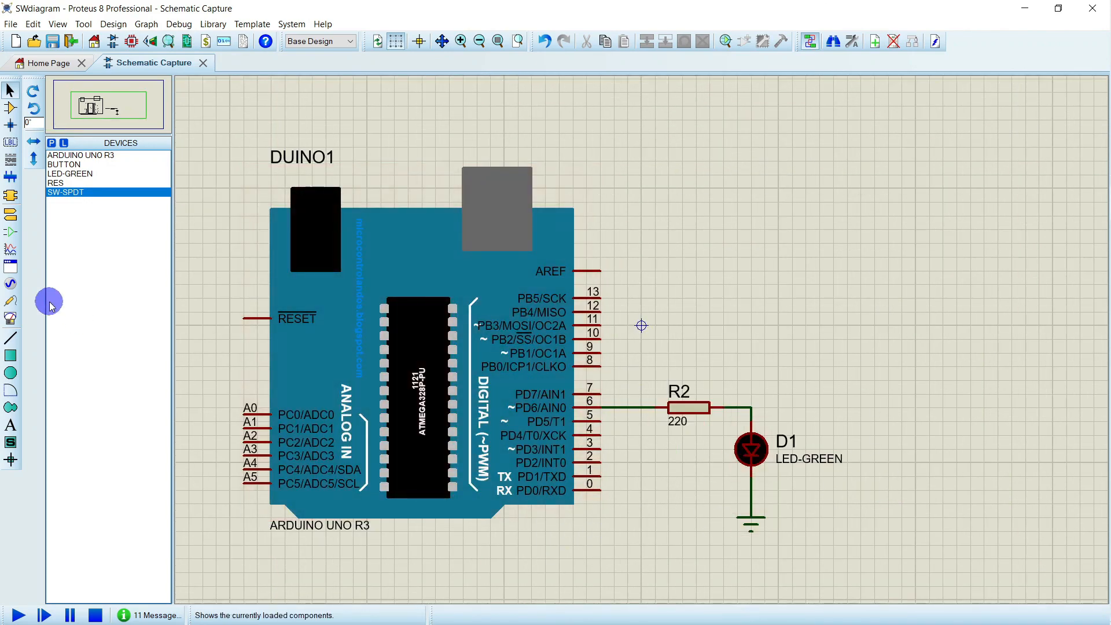
pyautogui.click(10, 108)
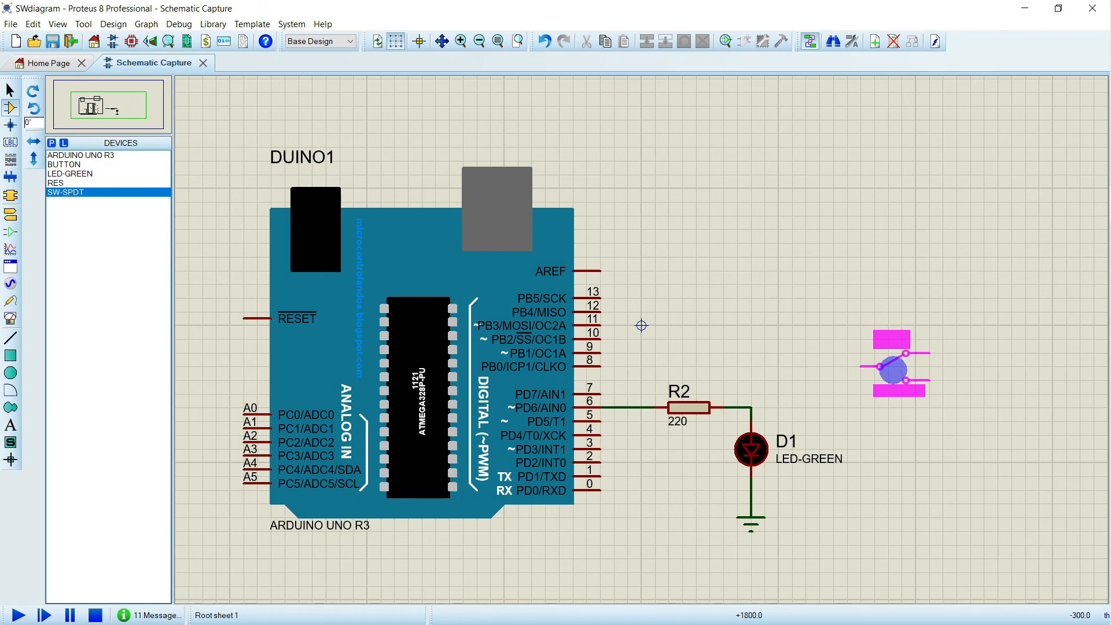
pyautogui.click(893, 370)
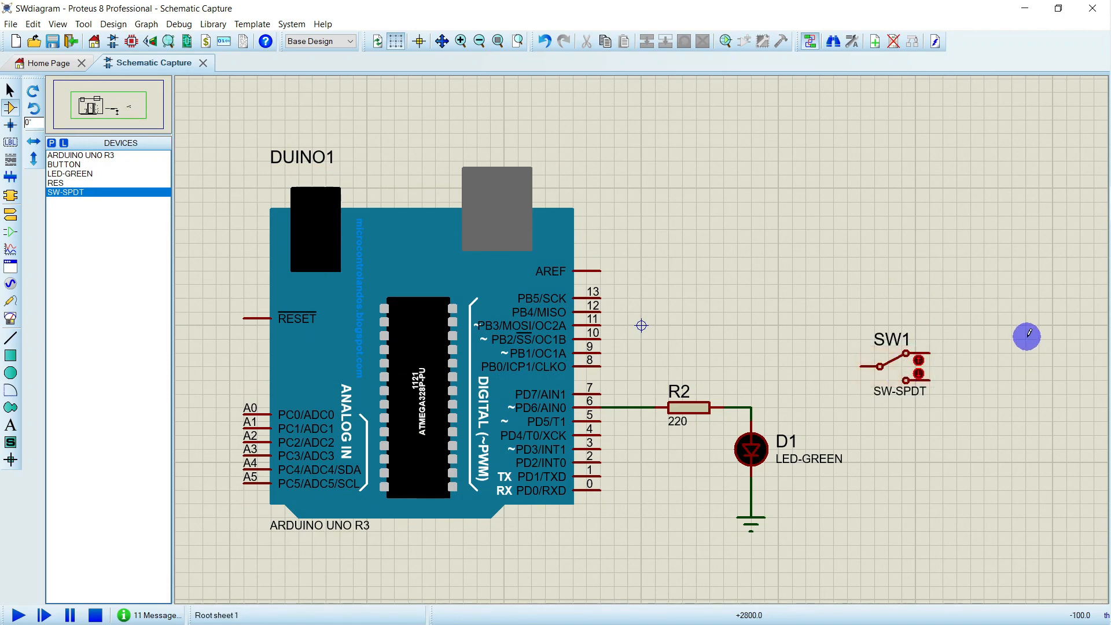
pyautogui.click(860, 366)
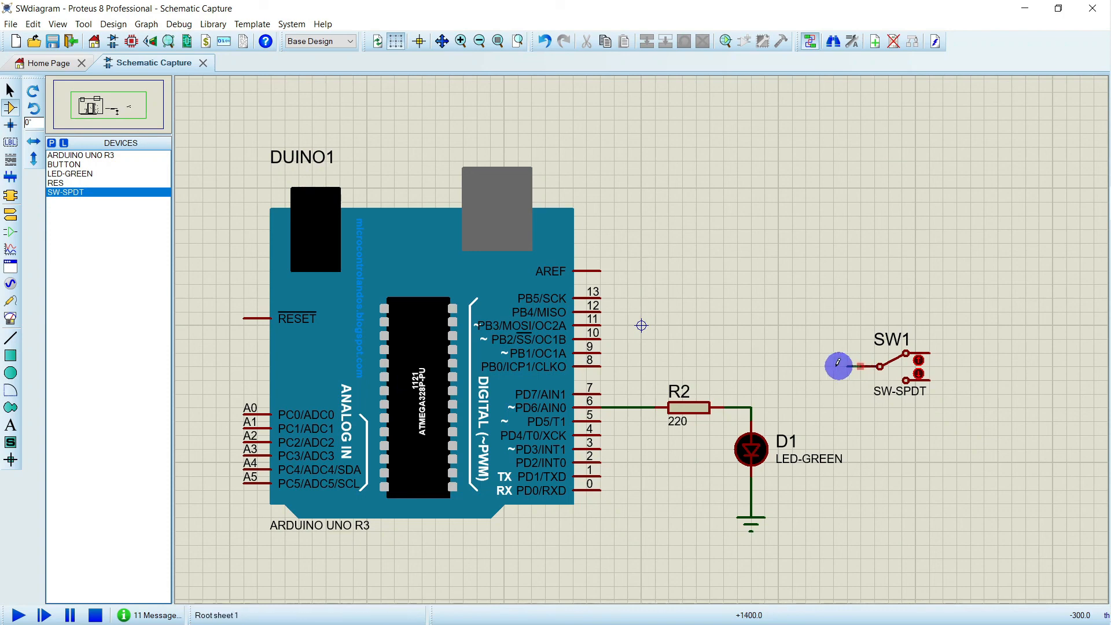
pyautogui.click(603, 366)
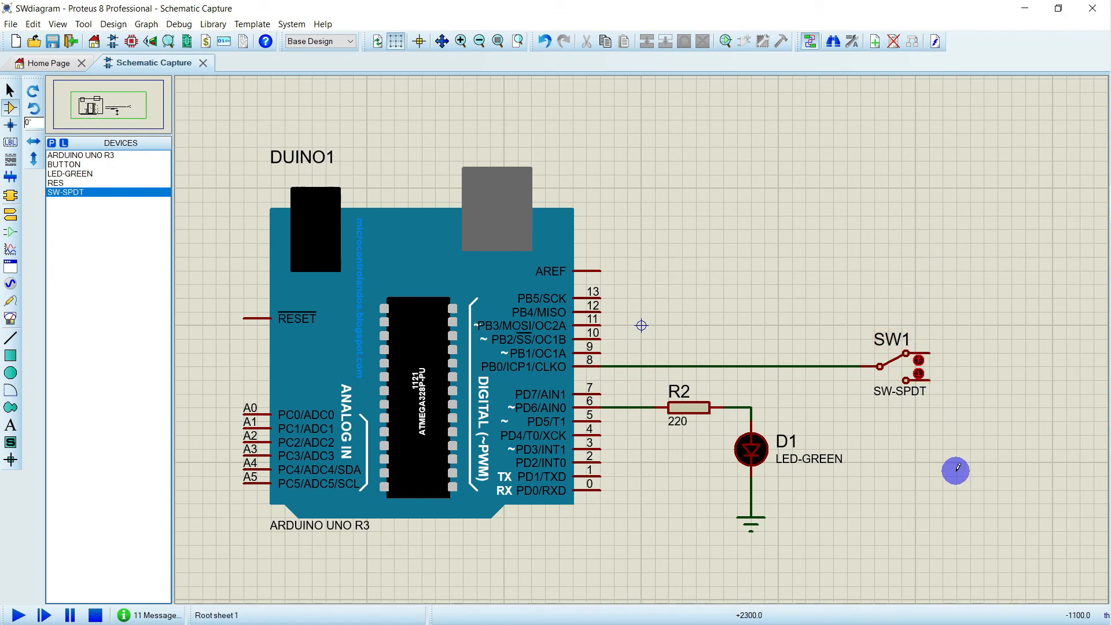
# Place a POWER terminal above switch SW1 and a GROUND terminal below it
pyautogui.click(10, 214)
pyautogui.click(61, 193)
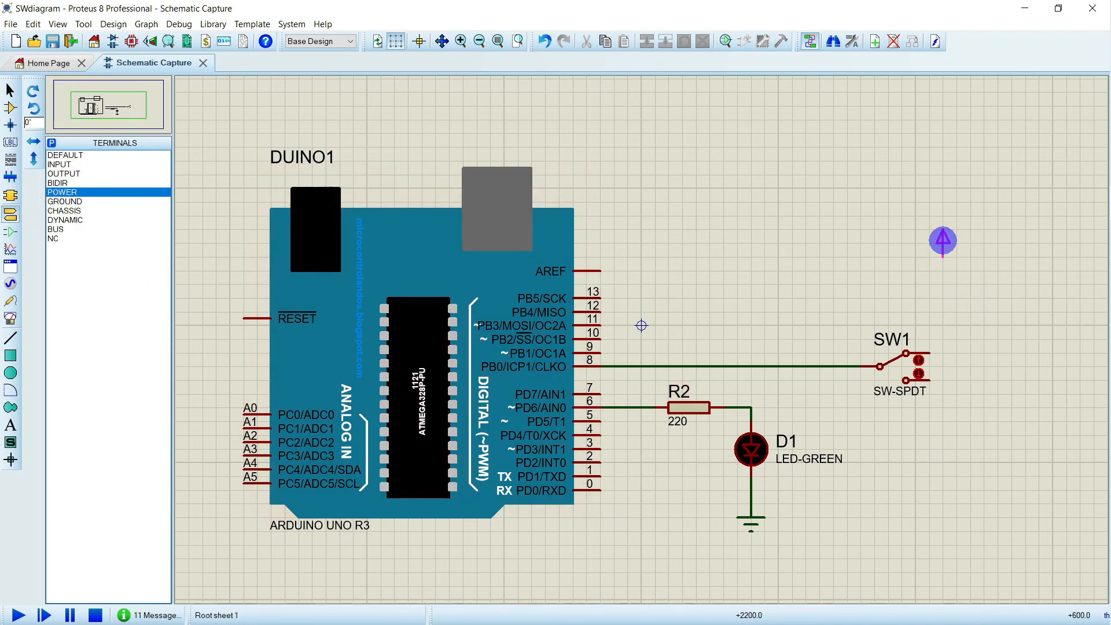
pyautogui.click(943, 229)
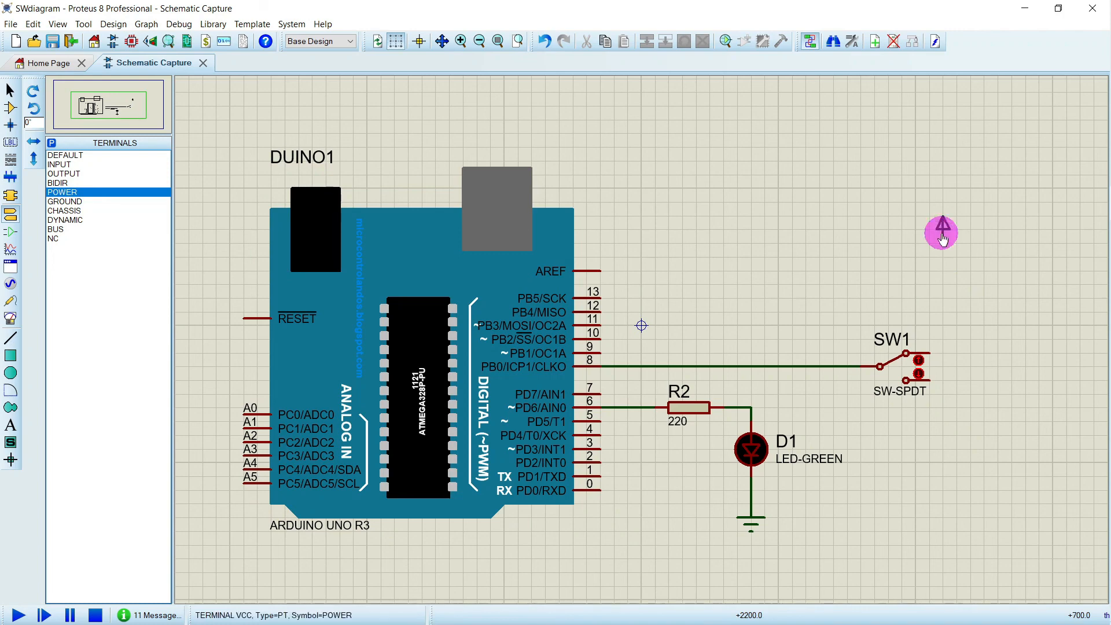
pyautogui.click(66, 201)
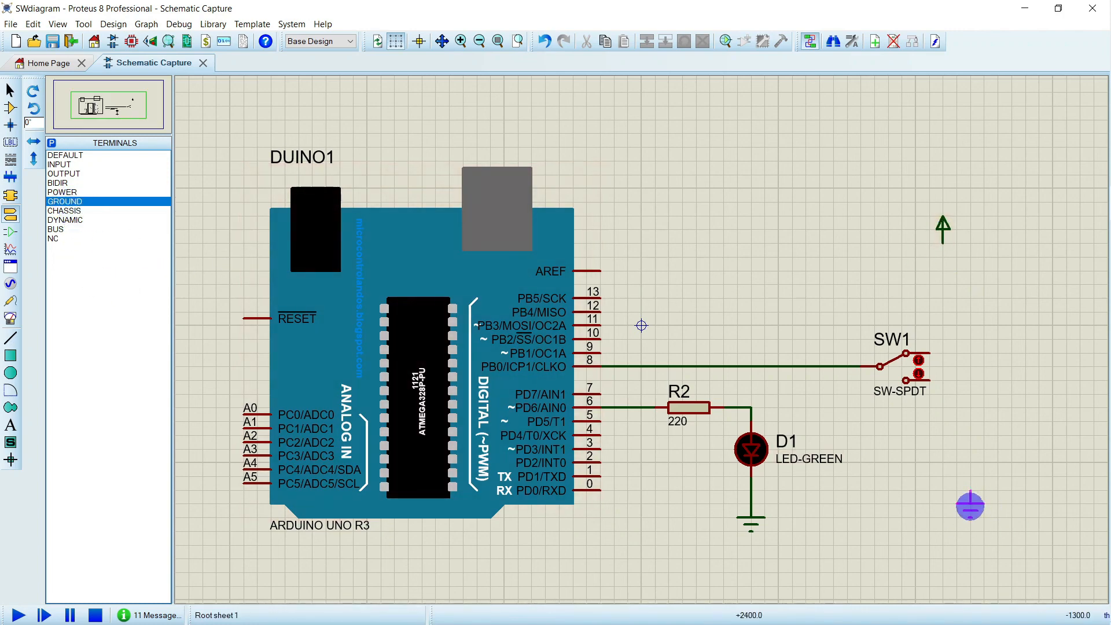
pyautogui.click(970, 519)
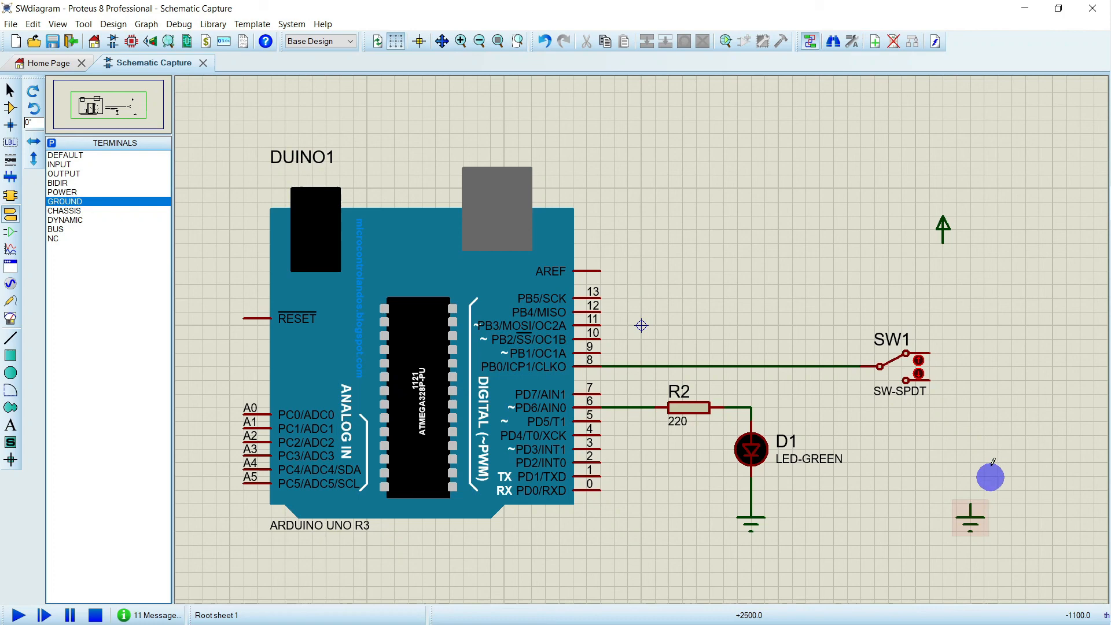
# Wire SW1's lower contact to the GROUND terminal and its upper contact to the POWER terminal
pyautogui.click(932, 378)
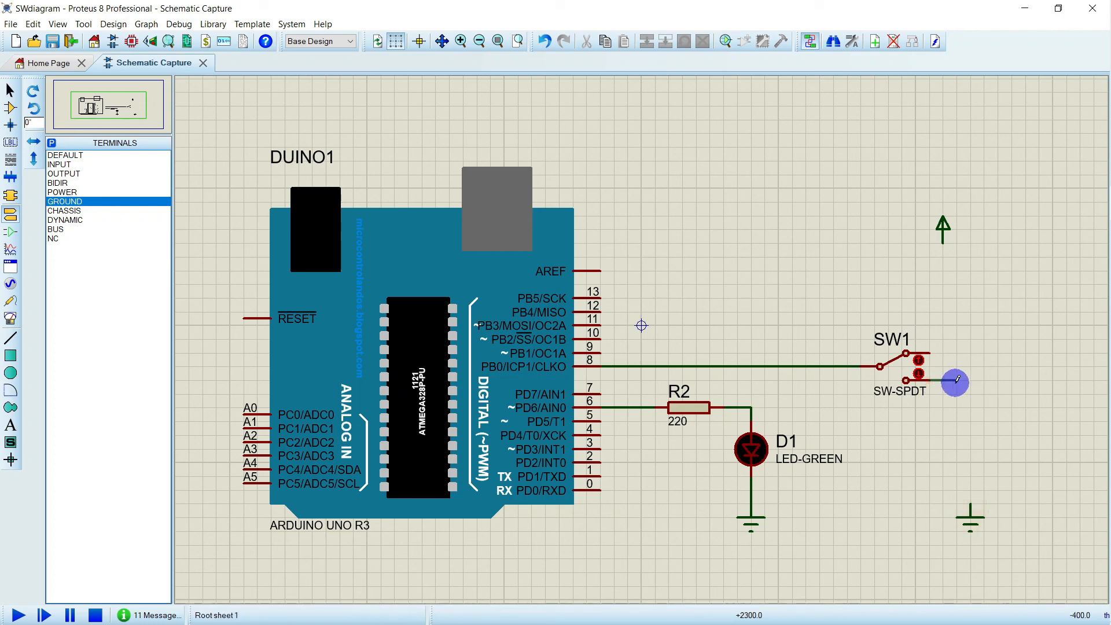
pyautogui.click(972, 498)
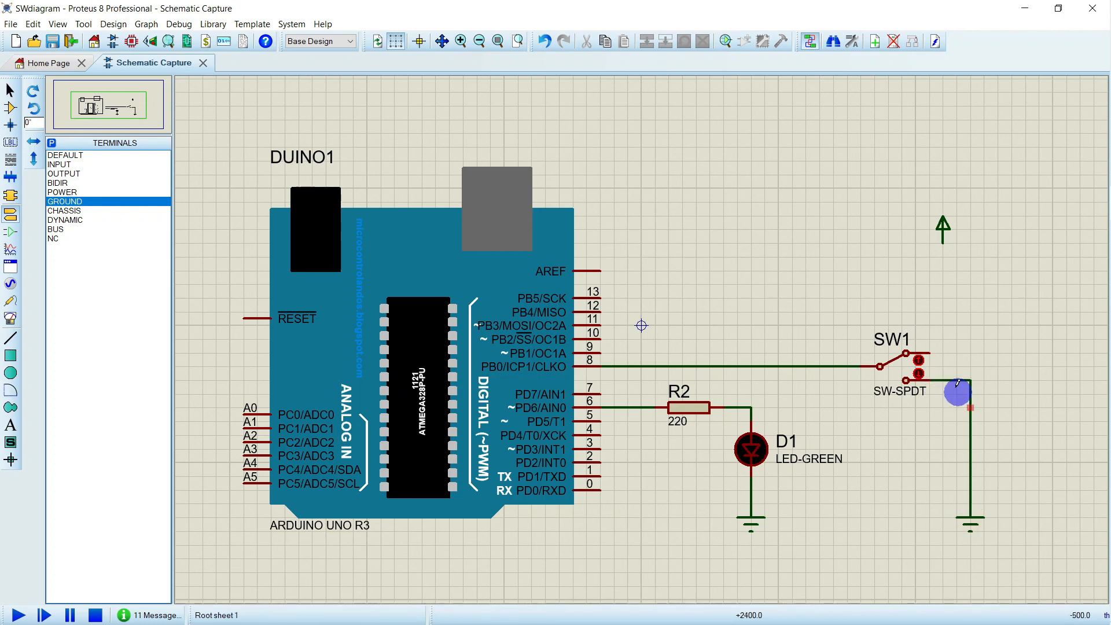
pyautogui.click(930, 351)
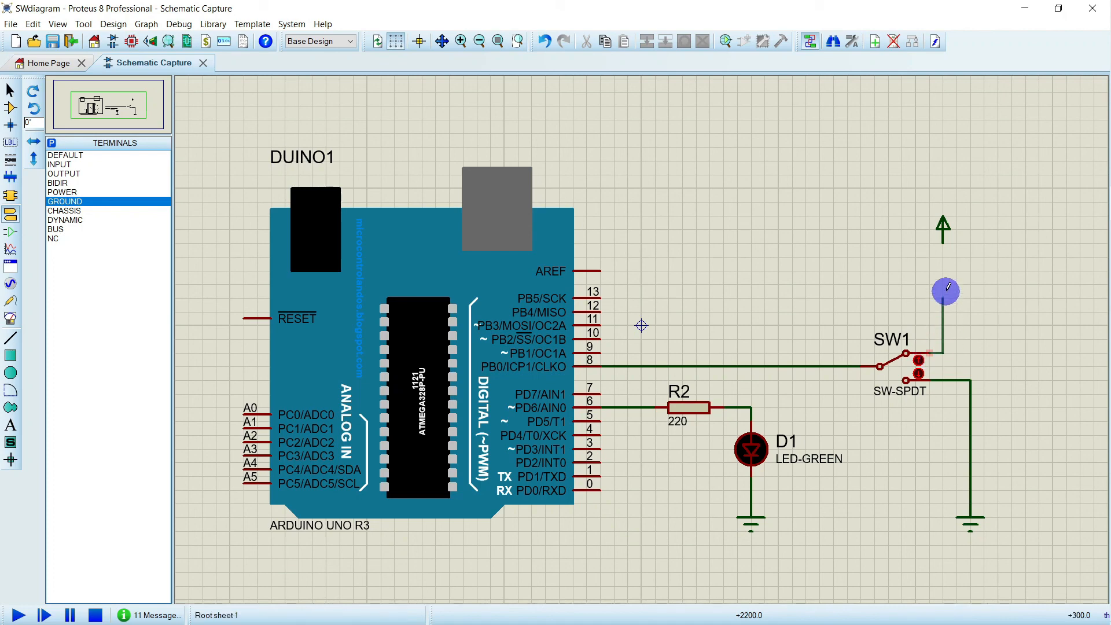
pyautogui.click(943, 246)
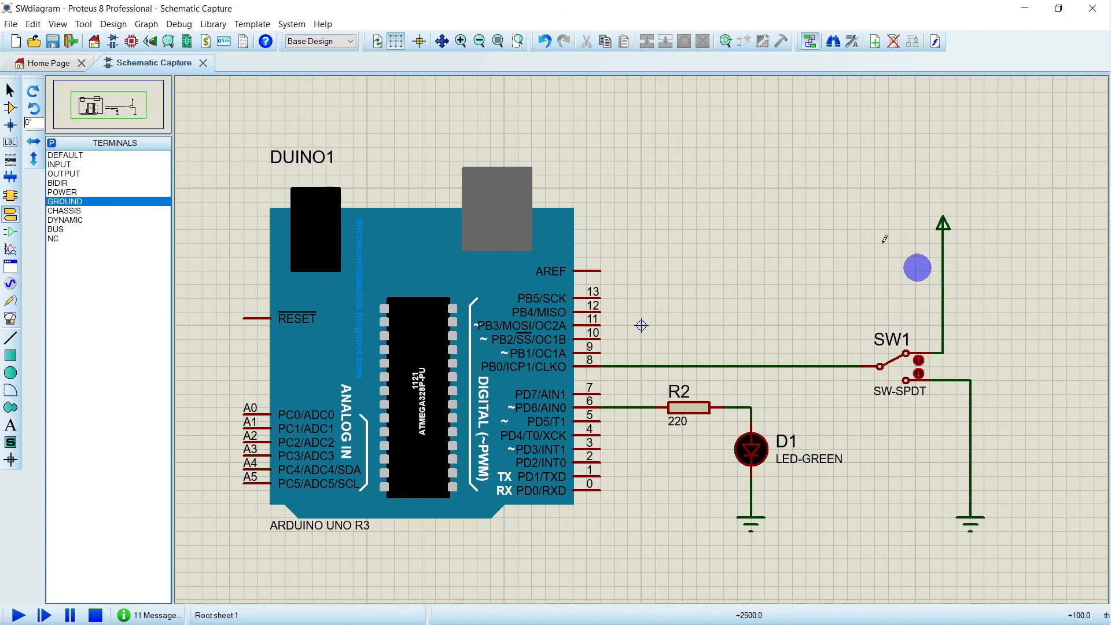
# Move the POWER terminal into vertical alignment with SW1's GROUND terminal, and toggle SW1 to its ground contact
pyautogui.moveTo(901, 188); pyautogui.dragTo(968, 269)
pyautogui.moveTo(943, 235); pyautogui.dragTo(970, 223)
pyautogui.click(1039, 353)
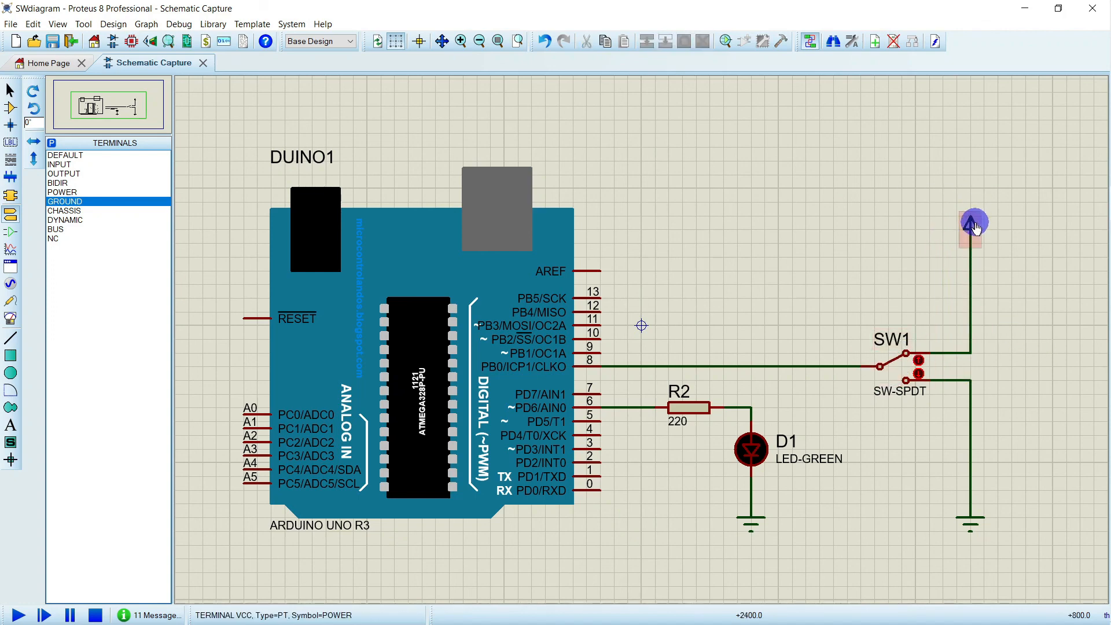
pyautogui.click(892, 382)
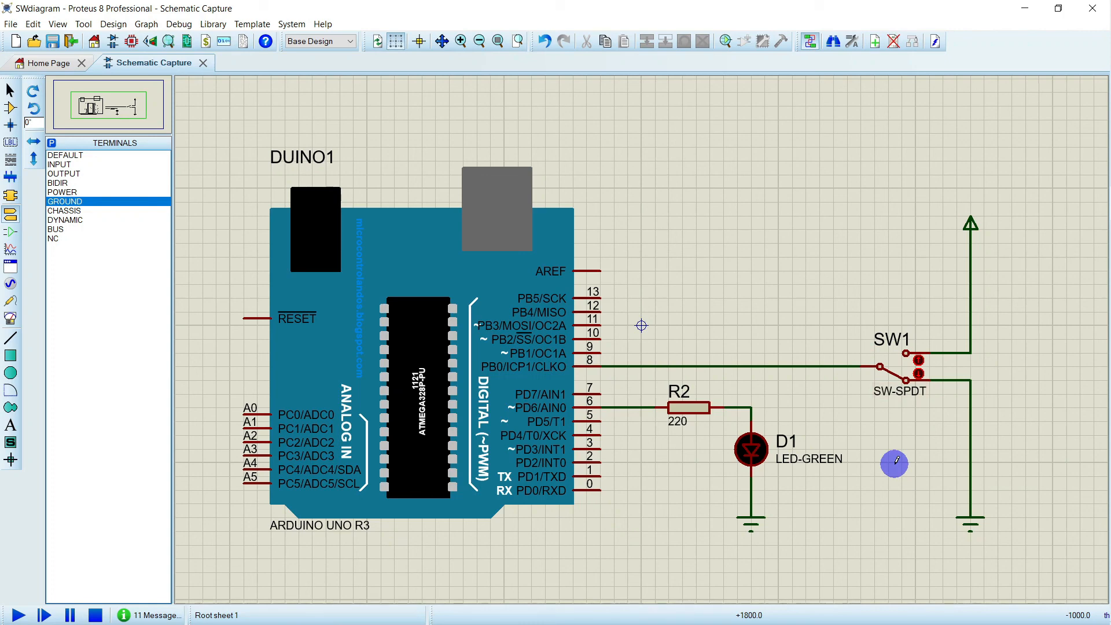
# Switch to the Arduino IDE and change the SW pin mode in setup() to INPUT by removing the _PULLUP suffix
pyautogui.hotkey('alt', 'Tab')
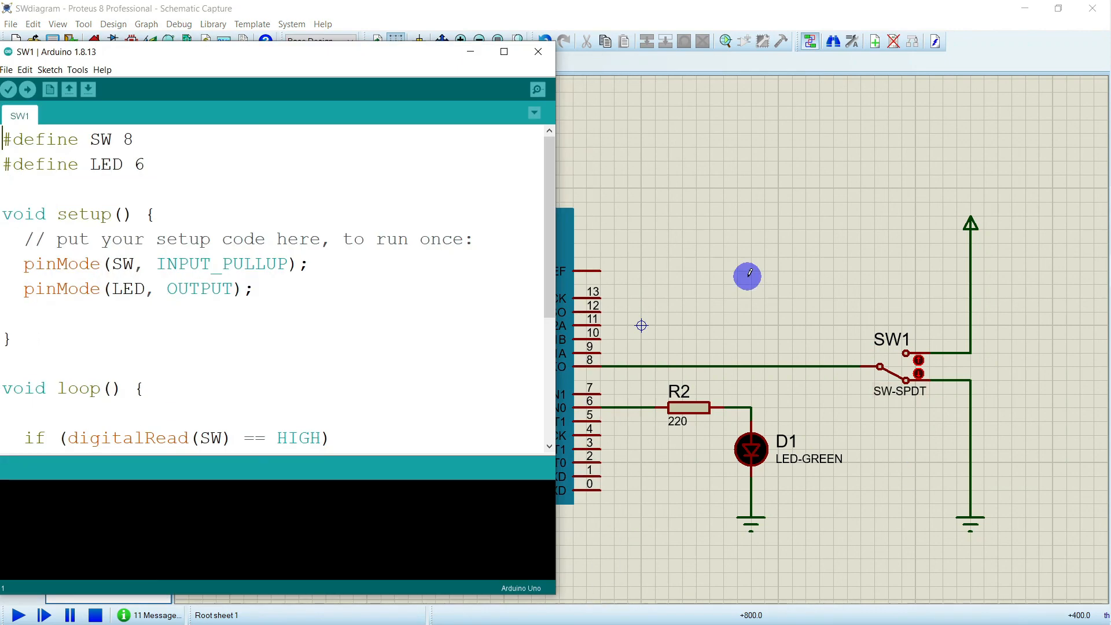
pyautogui.click(363, 178)
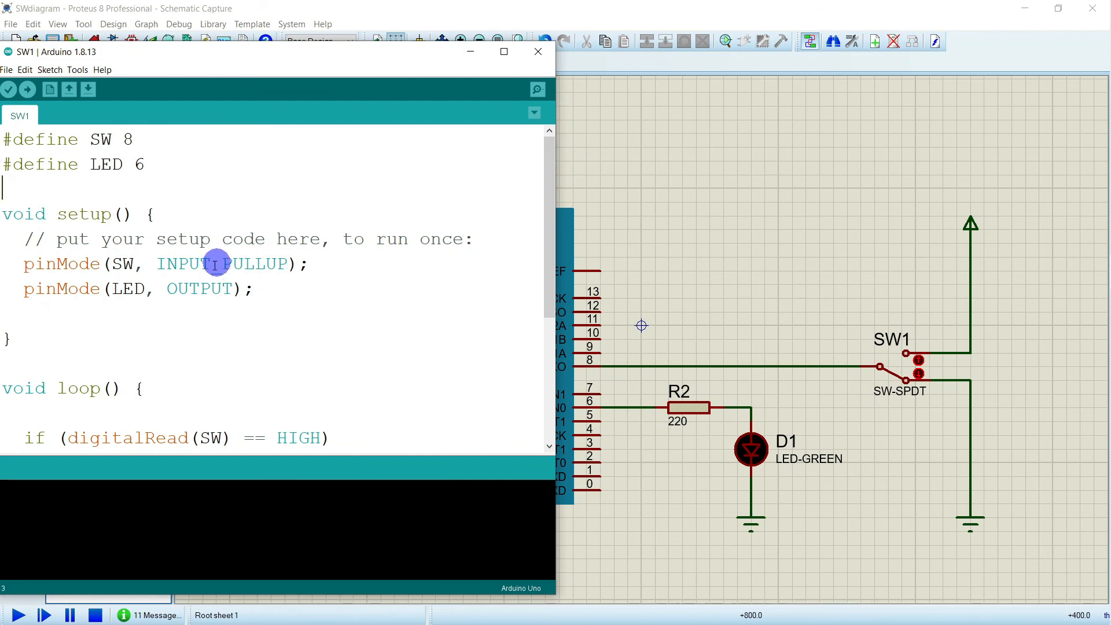
pyautogui.moveTo(214, 267); pyautogui.dragTo(278, 267)
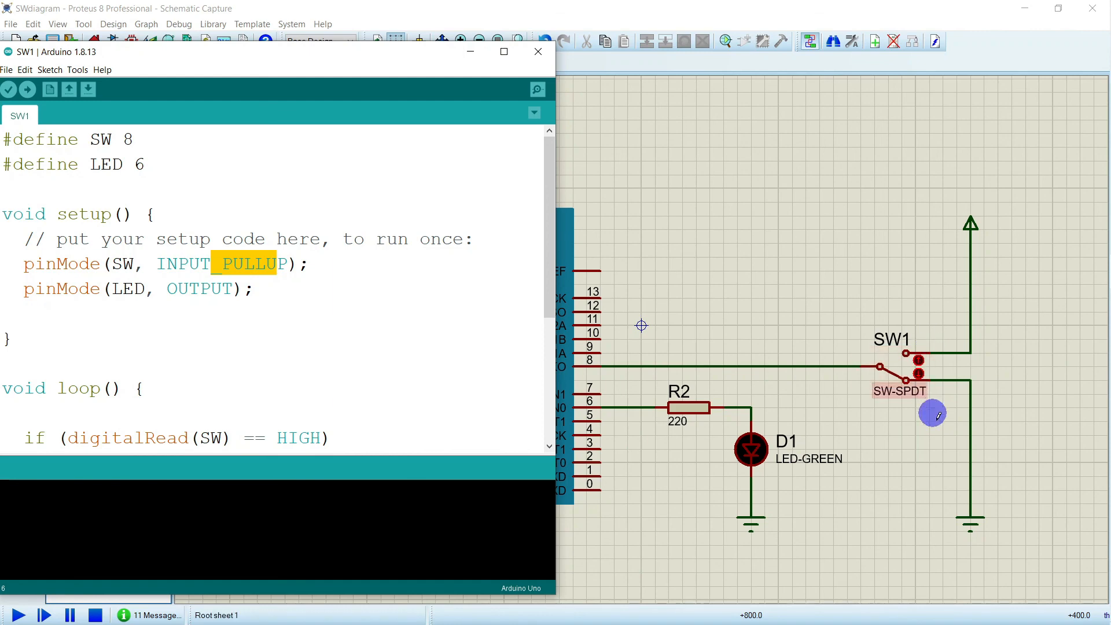
pyautogui.click(286, 261)
pyautogui.press('BackSpace')
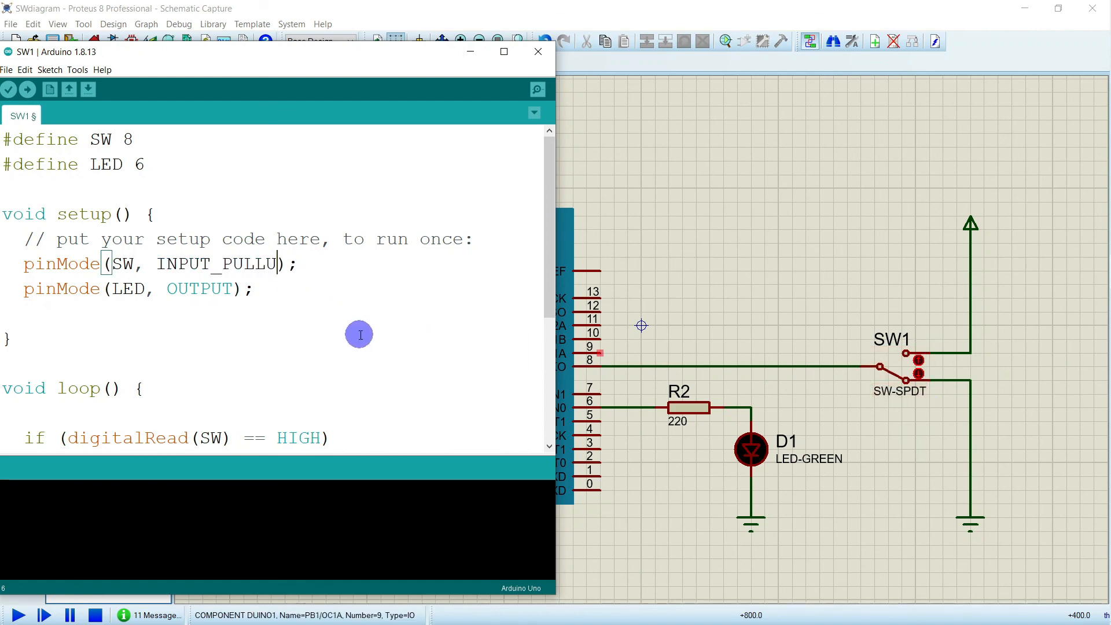
pyautogui.press('BackSpace')
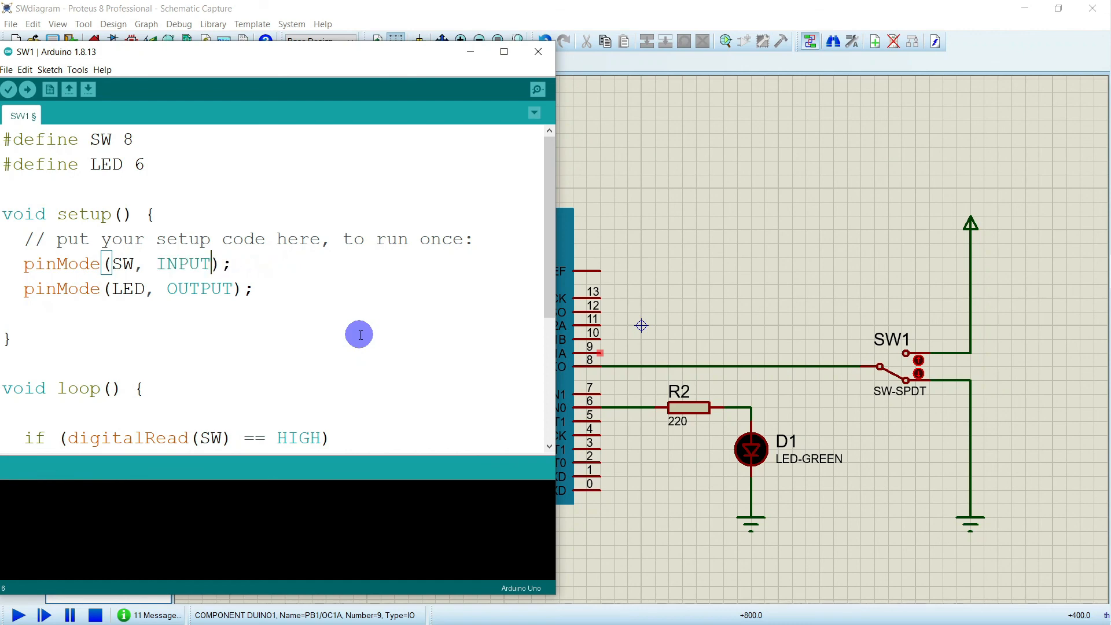
# Export the compiled binary of the SW1 sketch, and switch back to the Proteus schematic
pyautogui.click(359, 334)
pyautogui.scroll(-3, 376, 302)
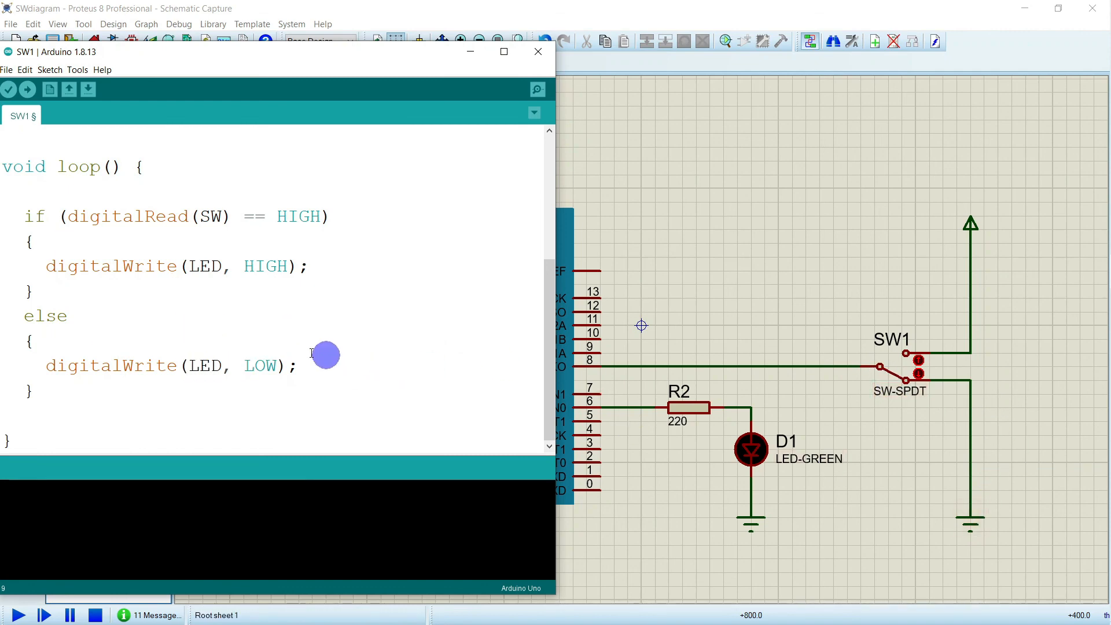
pyautogui.click(49, 70)
pyautogui.click(93, 128)
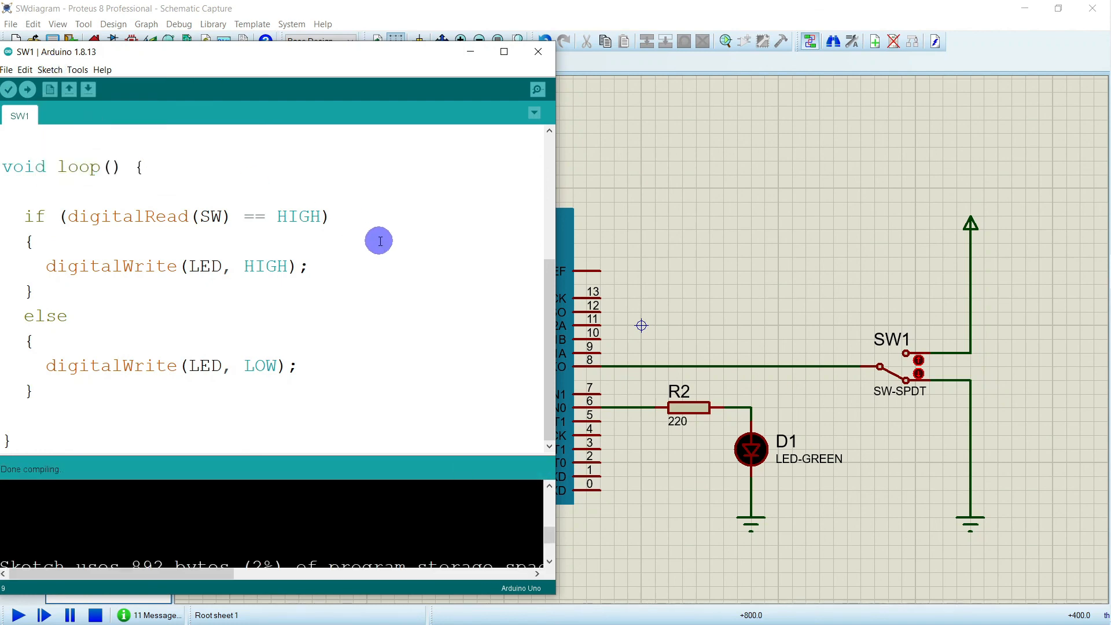
pyautogui.click(472, 56)
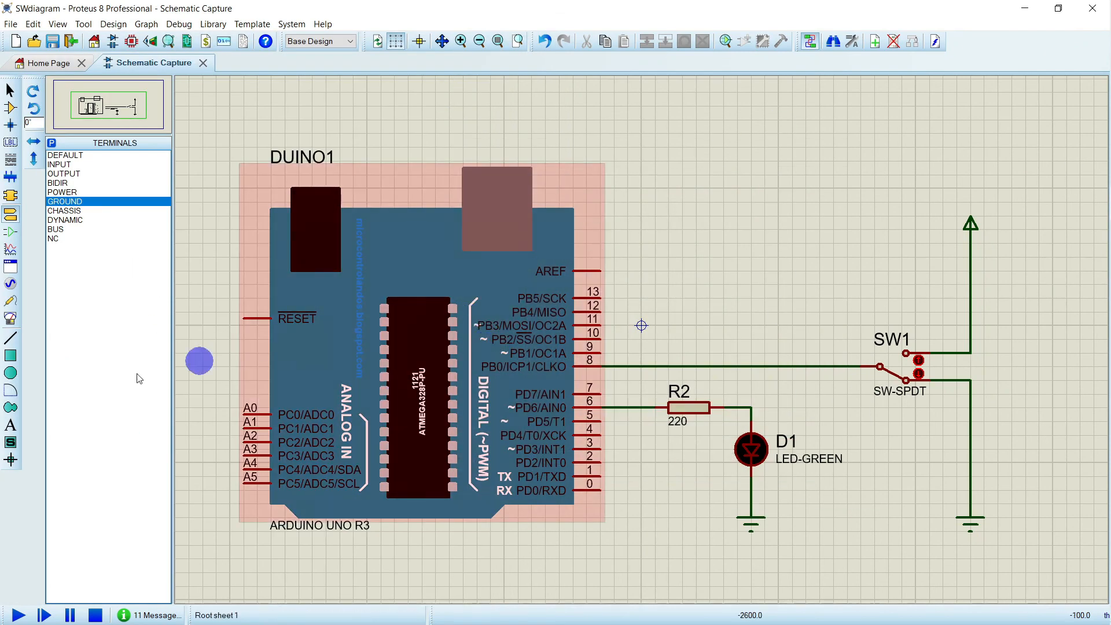
# Run the simulation, toggle SW1 repeatedly between its ground and power contacts to test LED D1, and stop the simulation
pyautogui.click(18, 615)
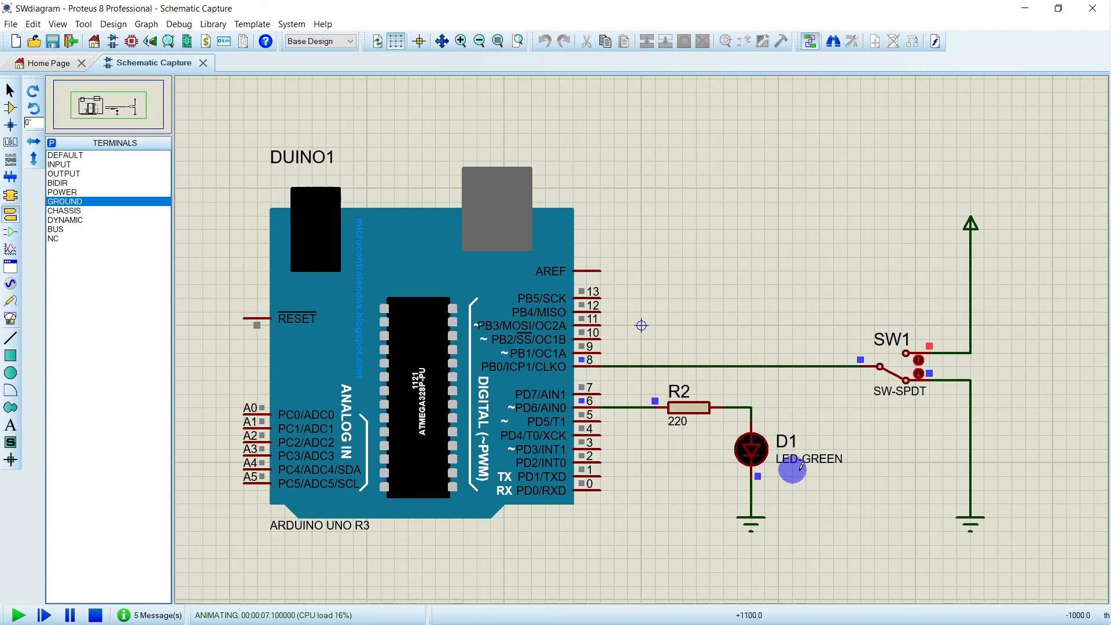
pyautogui.click(919, 362)
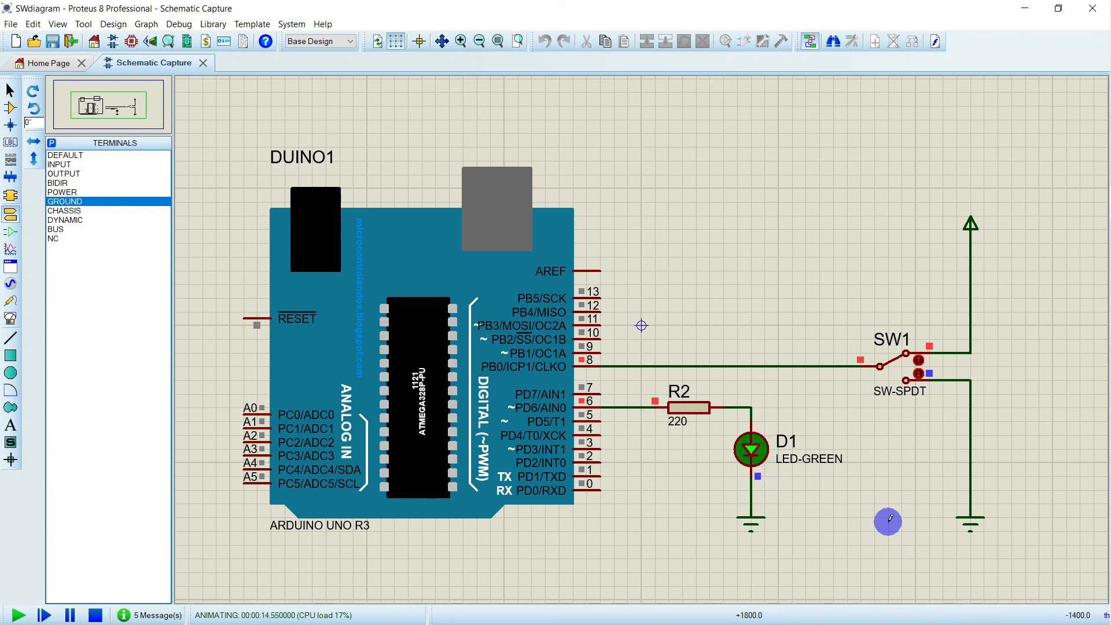
pyautogui.click(892, 372)
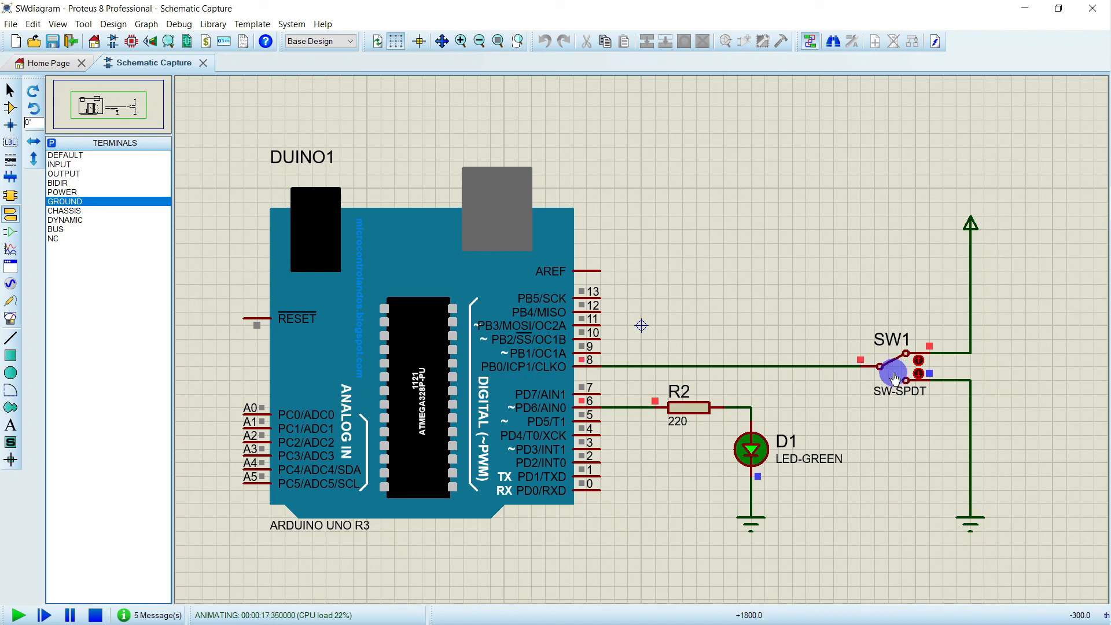
pyautogui.click(892, 373)
pyautogui.click(893, 373)
pyautogui.click(895, 374)
pyautogui.click(894, 373)
pyautogui.click(894, 374)
pyautogui.click(894, 374)
pyautogui.click(95, 615)
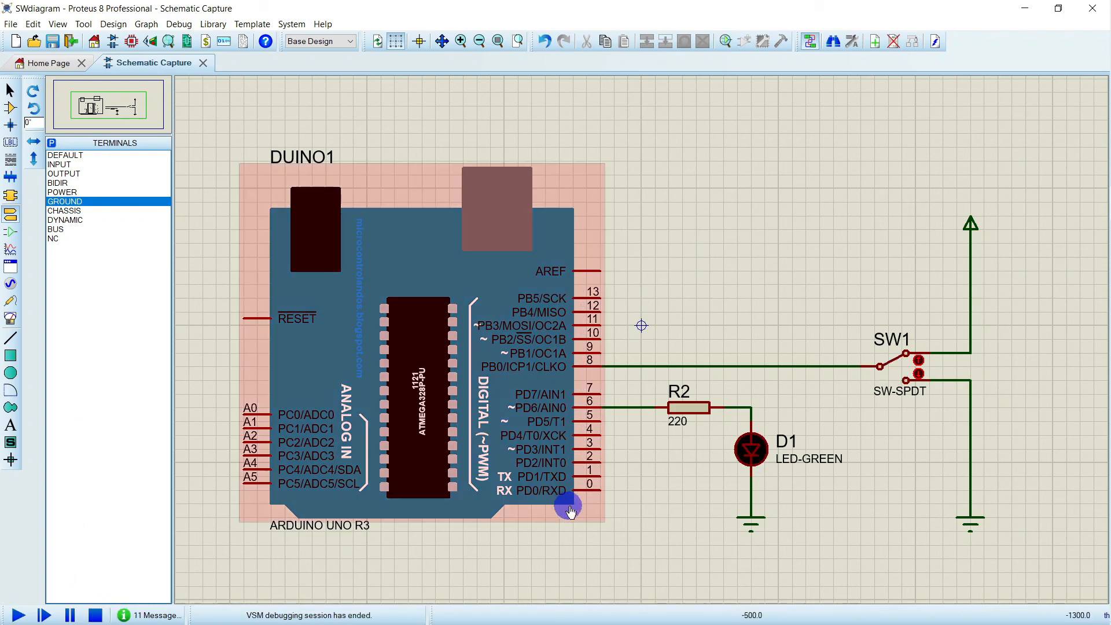